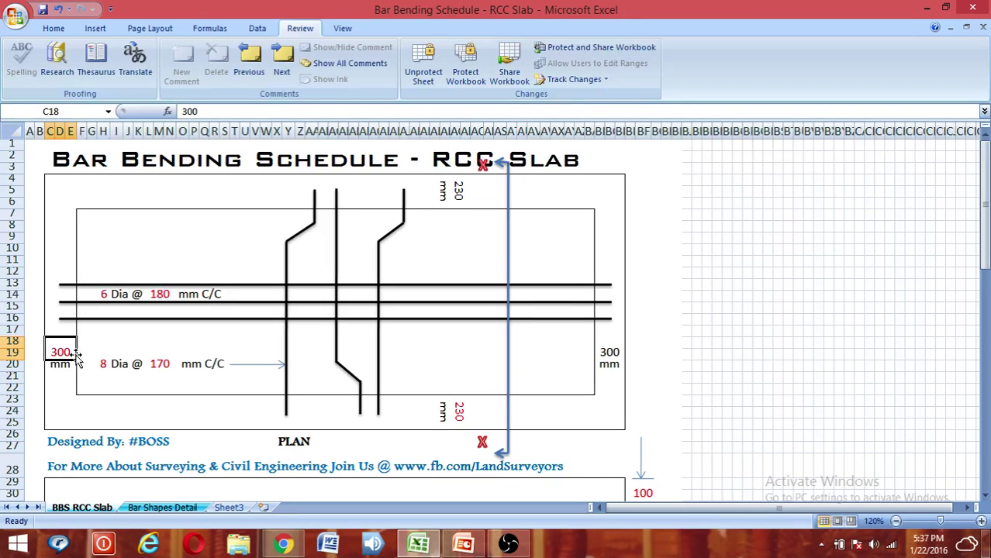
Examine the slab's cross-sections and their red input cells for both spans, the support width and the slab thickness
{"action": "scroll", "coordinate": [496, 354], "scroll_direction": "down", "scroll_amount": 6}
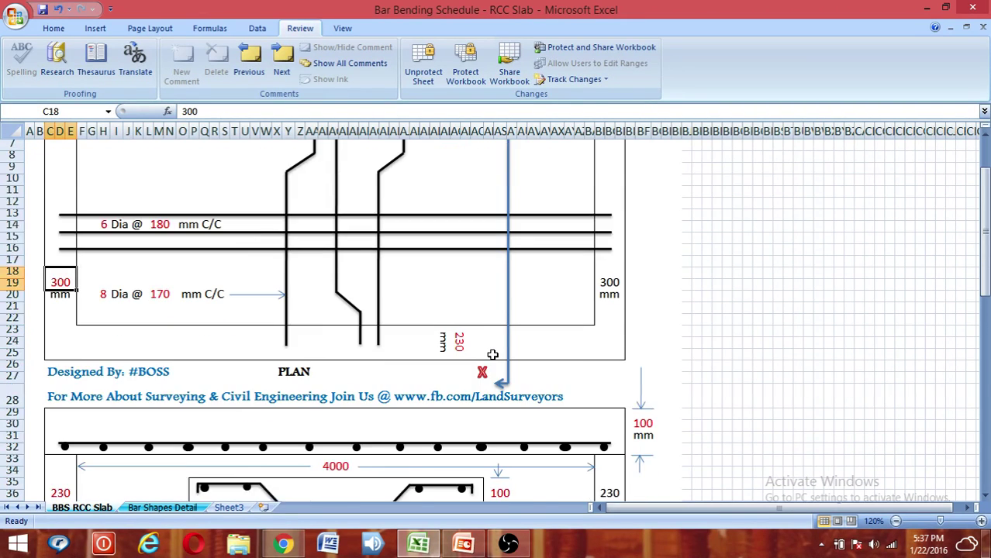
{"action": "scroll", "coordinate": [493, 355], "scroll_direction": "down", "scroll_amount": 3}
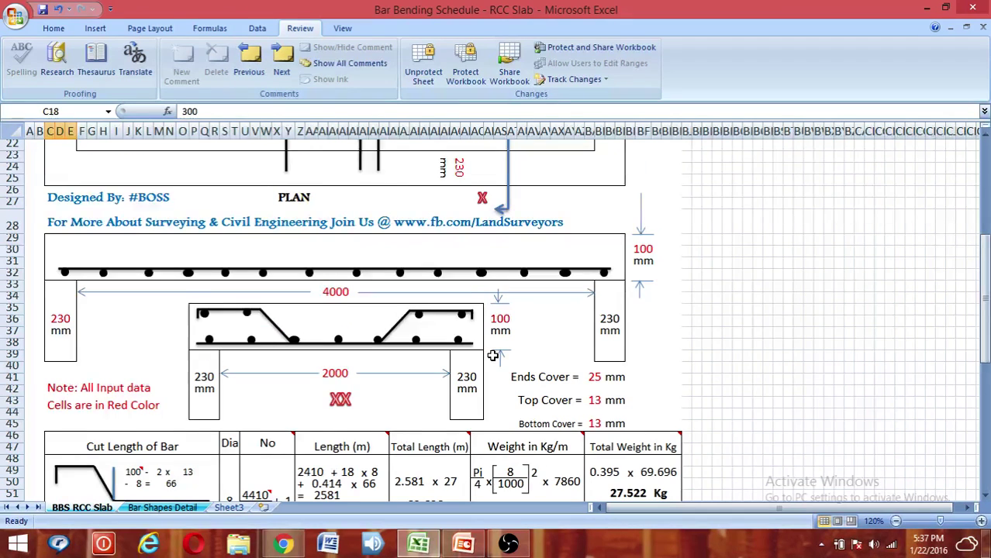
{"action": "scroll", "coordinate": [493, 355], "scroll_direction": "down", "scroll_amount": 1}
{"action": "scroll", "coordinate": [493, 355], "scroll_direction": "up", "scroll_amount": 1}
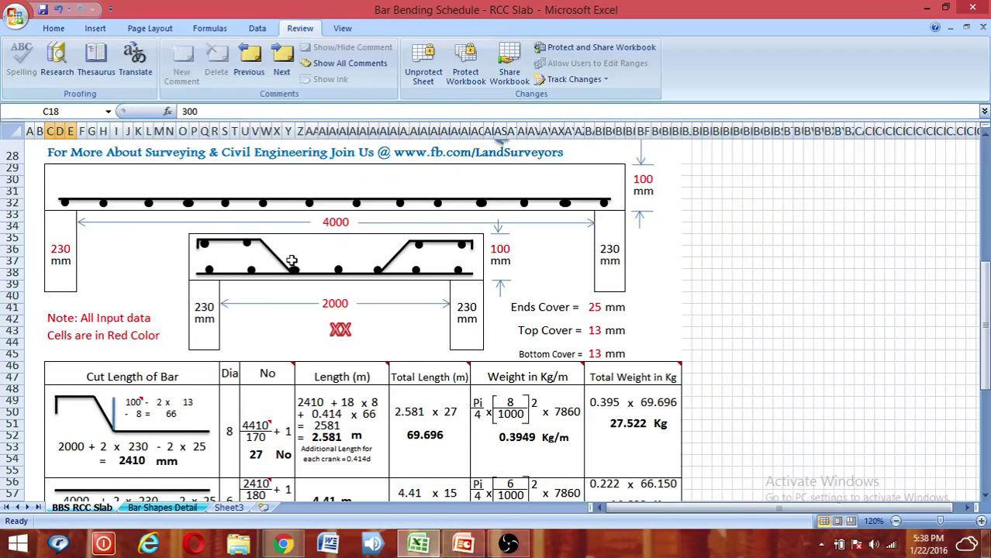
{"action": "scroll", "coordinate": [295, 267], "scroll_direction": "down", "scroll_amount": 1}
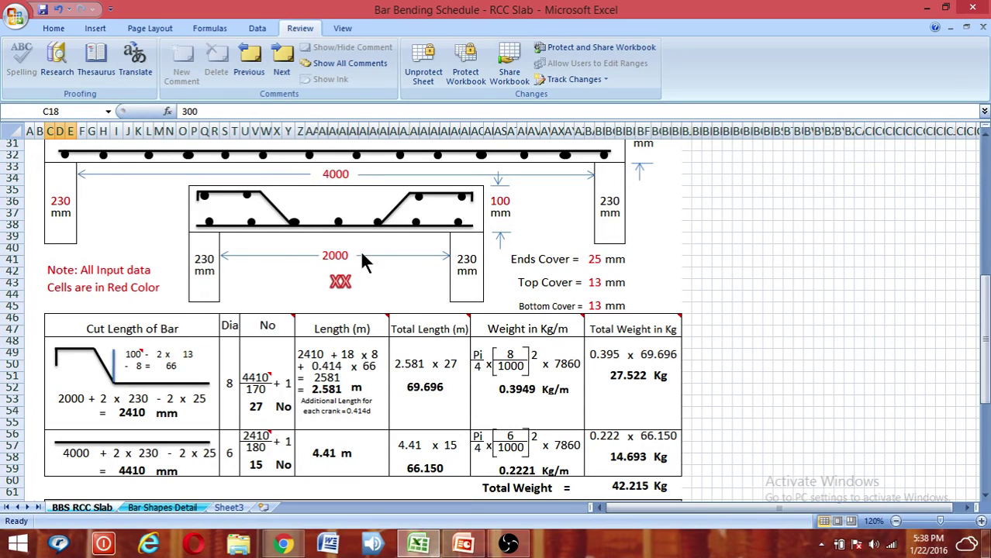
{"action": "left_click", "coordinate": [335, 258]}
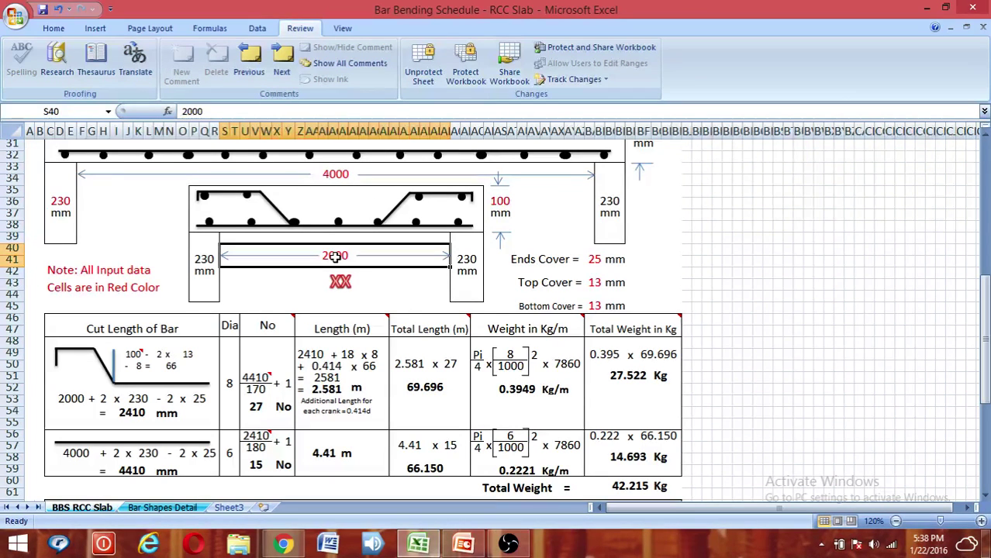
{"action": "left_click", "coordinate": [336, 177]}
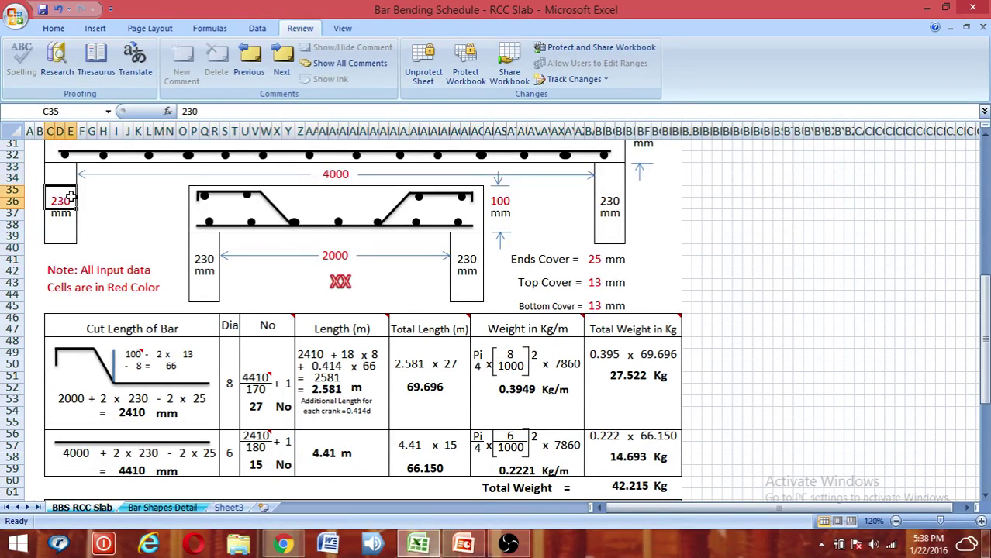
{"action": "left_click", "coordinate": [500, 201]}
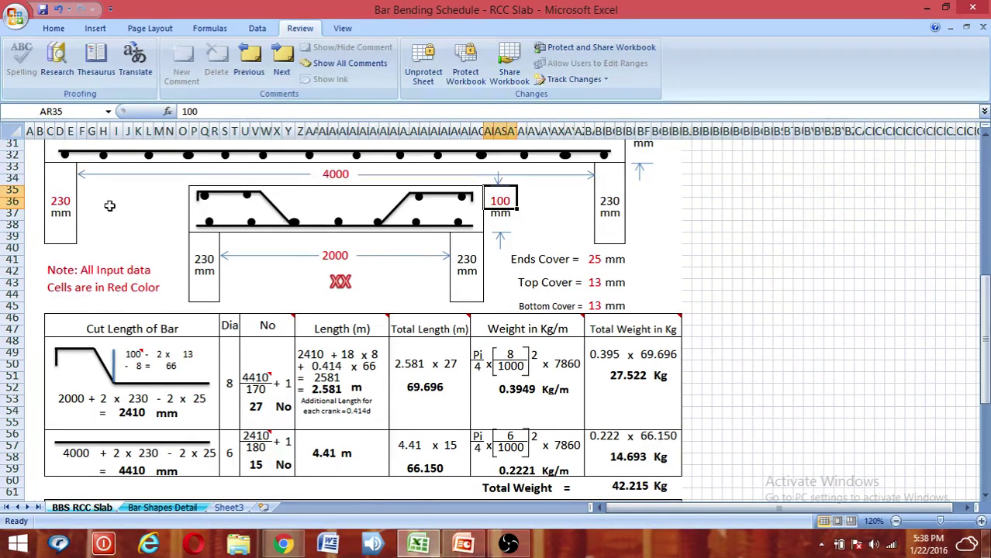
{"action": "left_click", "coordinate": [63, 202]}
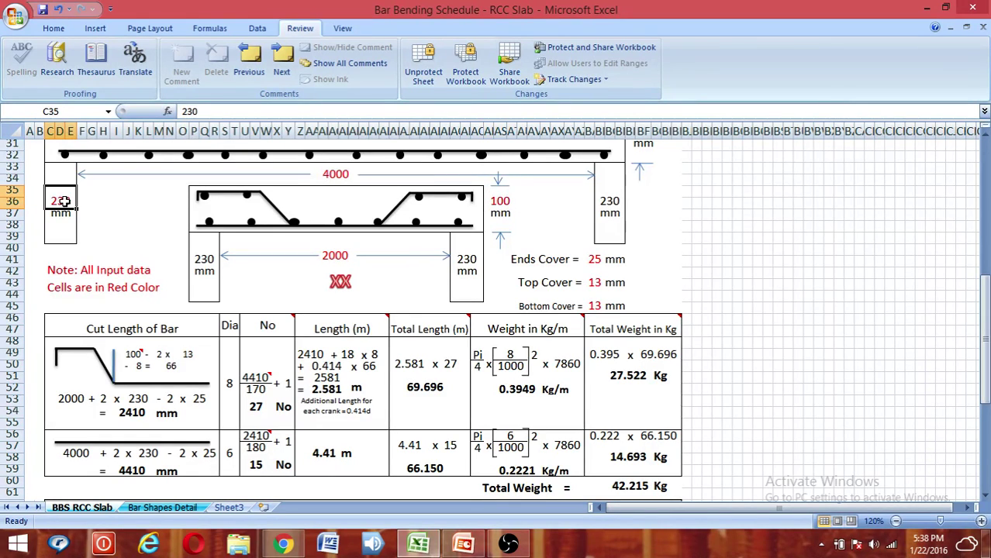
{"action": "left_click", "coordinate": [335, 176]}
{"action": "left_click", "coordinate": [341, 256]}
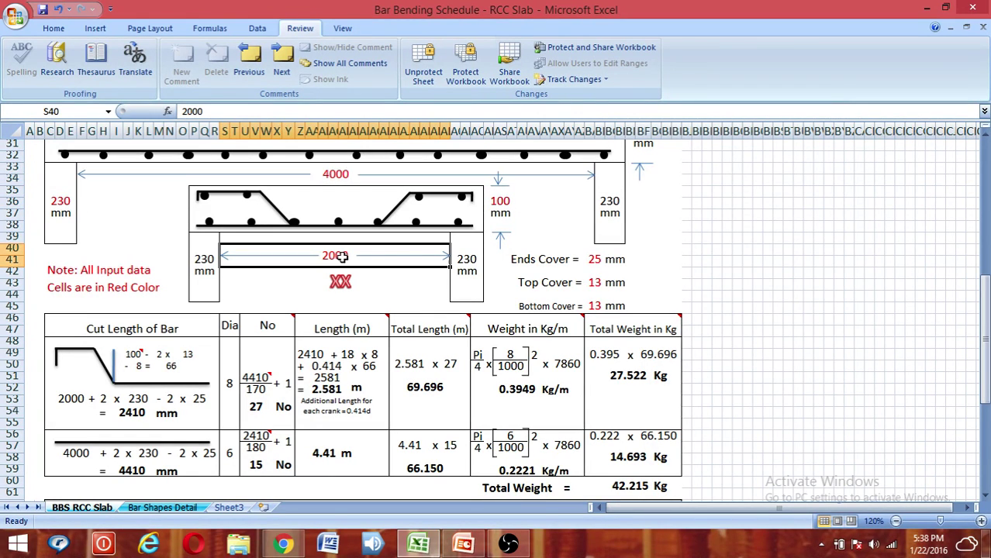
{"action": "left_click", "coordinate": [498, 204]}
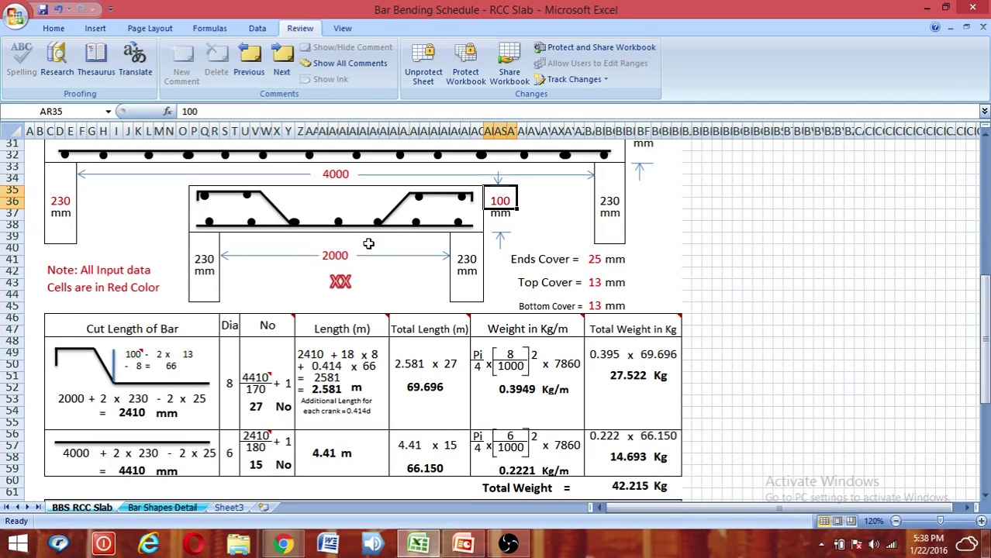
Look through the empty bent-up and straight bar cells of the RCC slab practice sheet
{"action": "scroll", "coordinate": [367, 247], "scroll_direction": "down", "scroll_amount": 4}
{"action": "scroll", "coordinate": [367, 247], "scroll_direction": "down", "scroll_amount": 3}
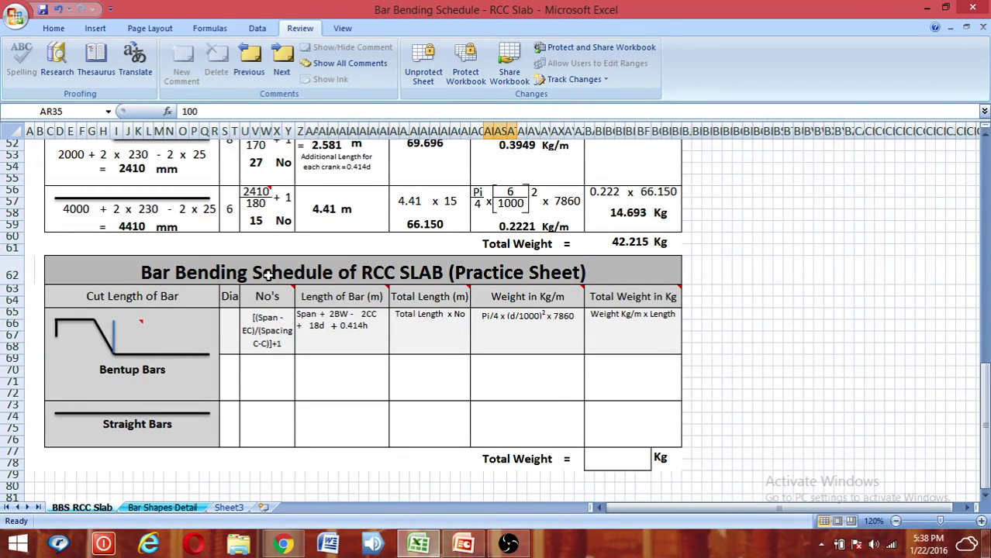
{"action": "left_click", "coordinate": [246, 387]}
{"action": "left_click", "coordinate": [363, 383]}
{"action": "left_click", "coordinate": [435, 386]}
{"action": "left_click", "coordinate": [506, 380]}
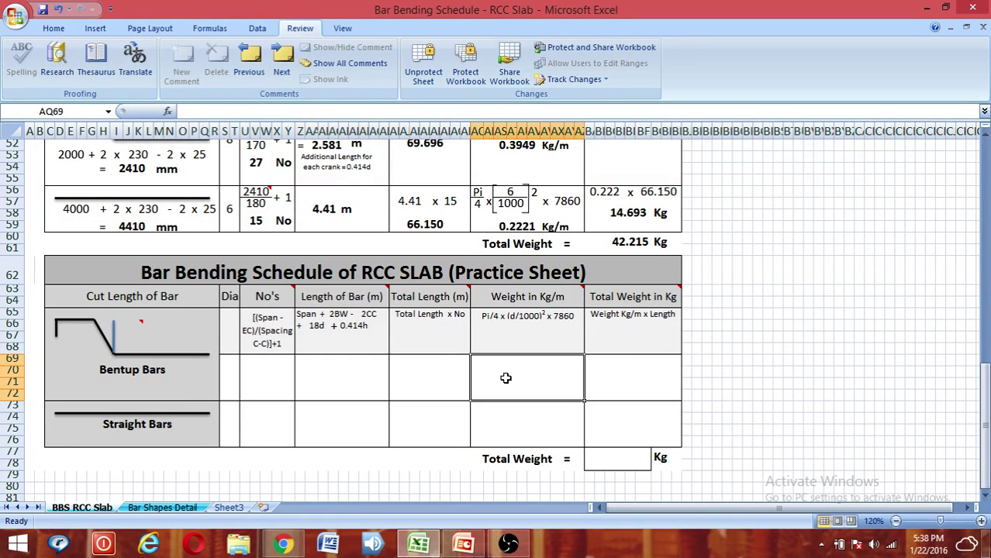
{"action": "left_click", "coordinate": [606, 372]}
{"action": "left_click", "coordinate": [595, 411]}
{"action": "left_click", "coordinate": [535, 423]}
{"action": "left_click", "coordinate": [440, 420]}
{"action": "left_click", "coordinate": [346, 420]}
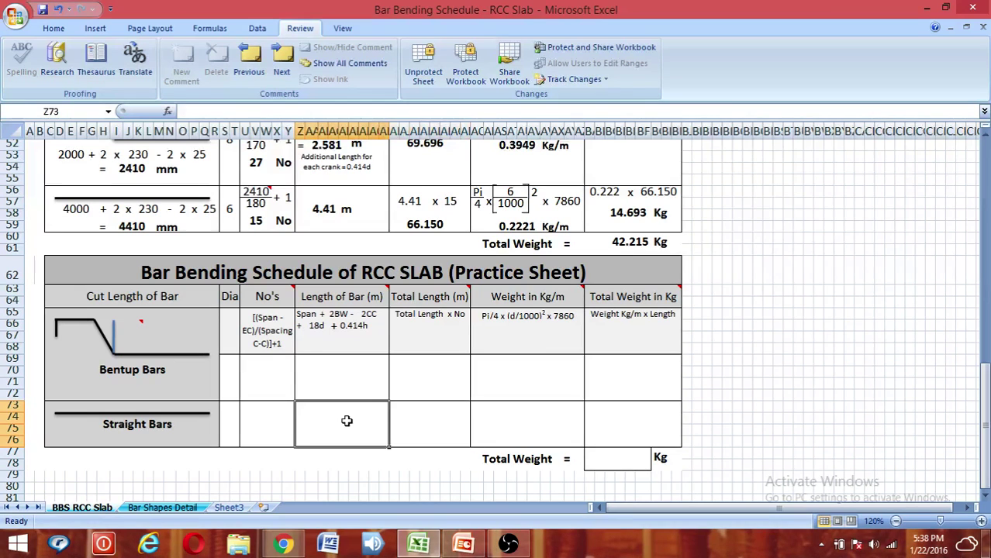
{"action": "left_click", "coordinate": [275, 419]}
Examine the bent-up bar's cut length calculation and its height note against the slab plan and sections
{"action": "scroll", "coordinate": [252, 418], "scroll_direction": "up", "scroll_amount": 8}
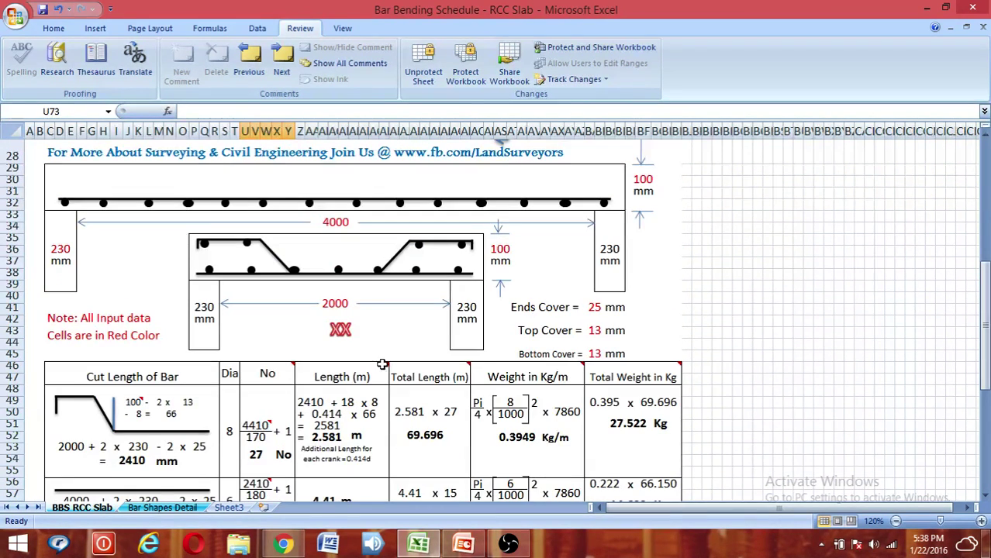
{"action": "scroll", "coordinate": [421, 318], "scroll_direction": "down", "scroll_amount": 1}
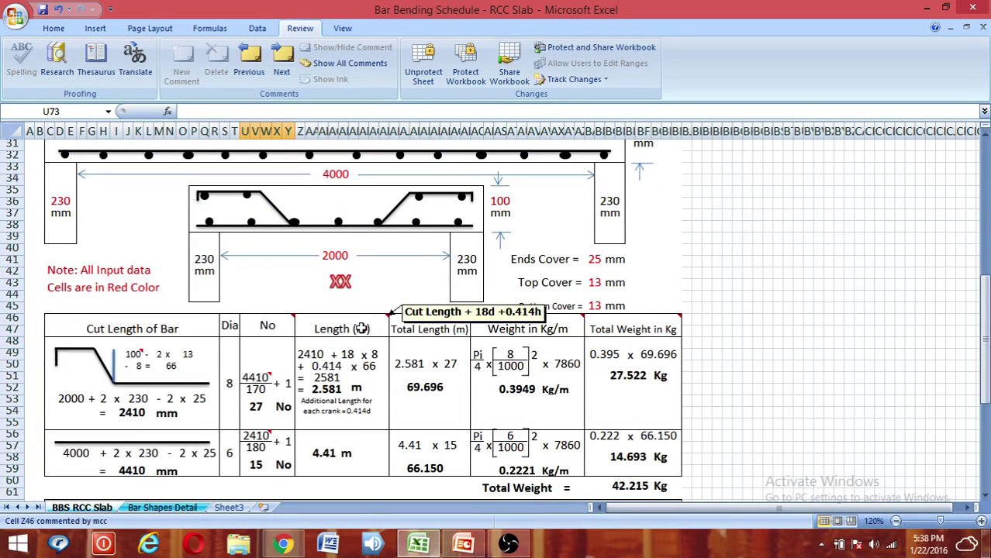
{"action": "mouse_move", "coordinate": [322, 321]}
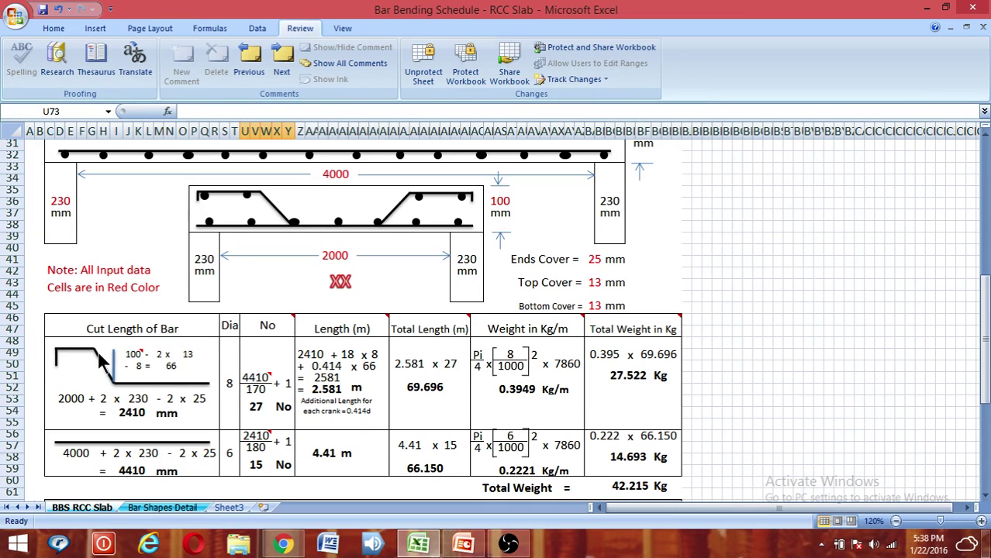
{"action": "scroll", "coordinate": [123, 342], "scroll_direction": "down", "scroll_amount": 1}
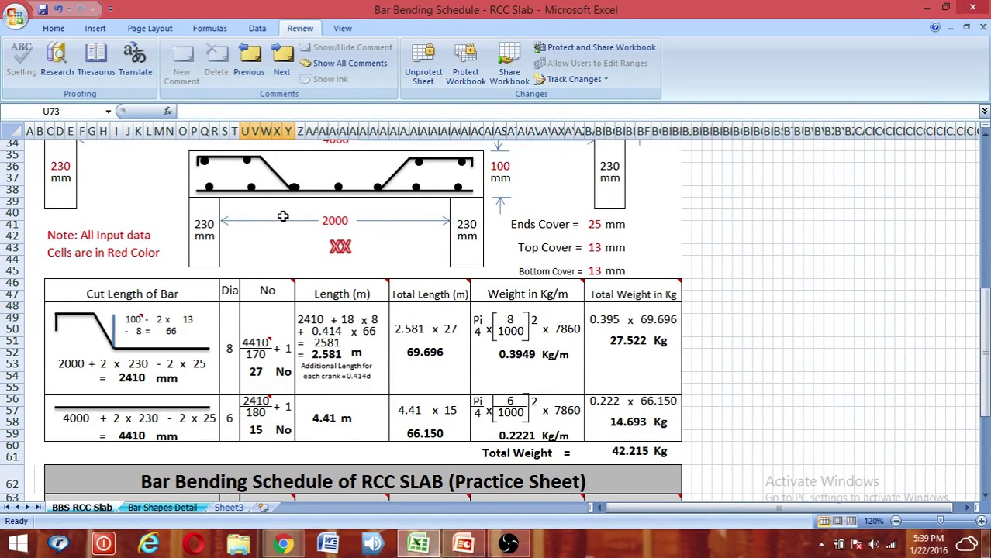
{"action": "scroll", "coordinate": [335, 264], "scroll_direction": "up", "scroll_amount": 4}
{"action": "scroll", "coordinate": [334, 258], "scroll_direction": "up", "scroll_amount": 7}
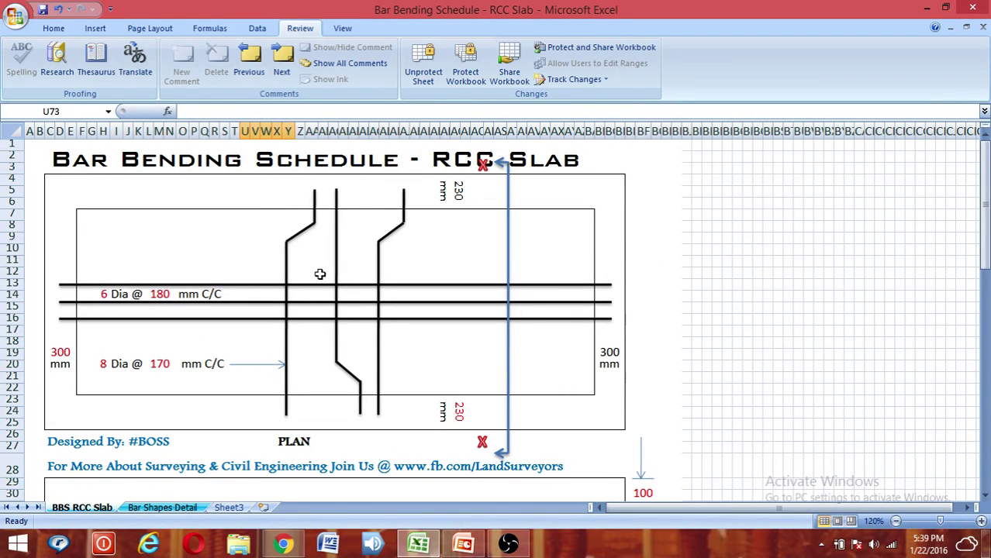
{"action": "scroll", "coordinate": [388, 249], "scroll_direction": "down", "scroll_amount": 7}
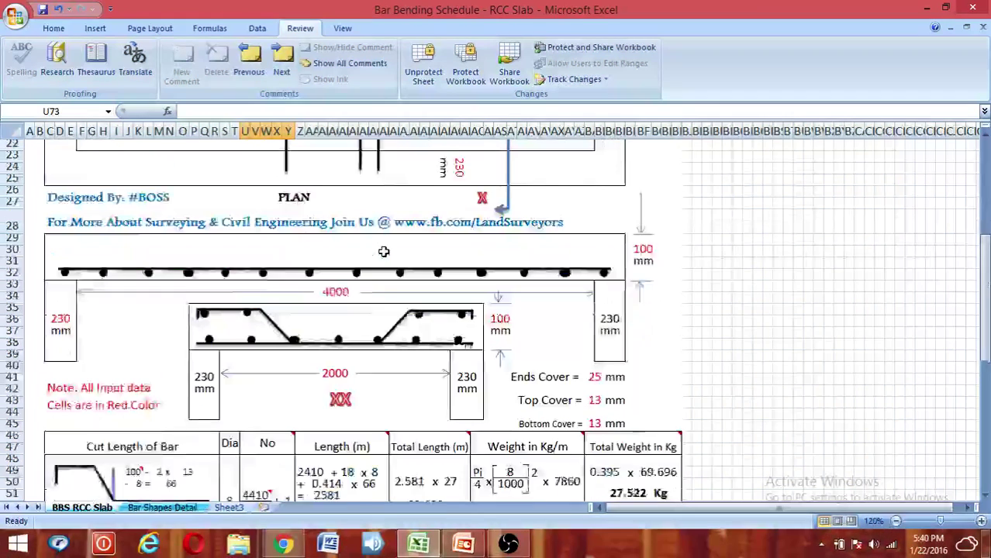
{"action": "scroll", "coordinate": [383, 252], "scroll_direction": "down", "scroll_amount": 1}
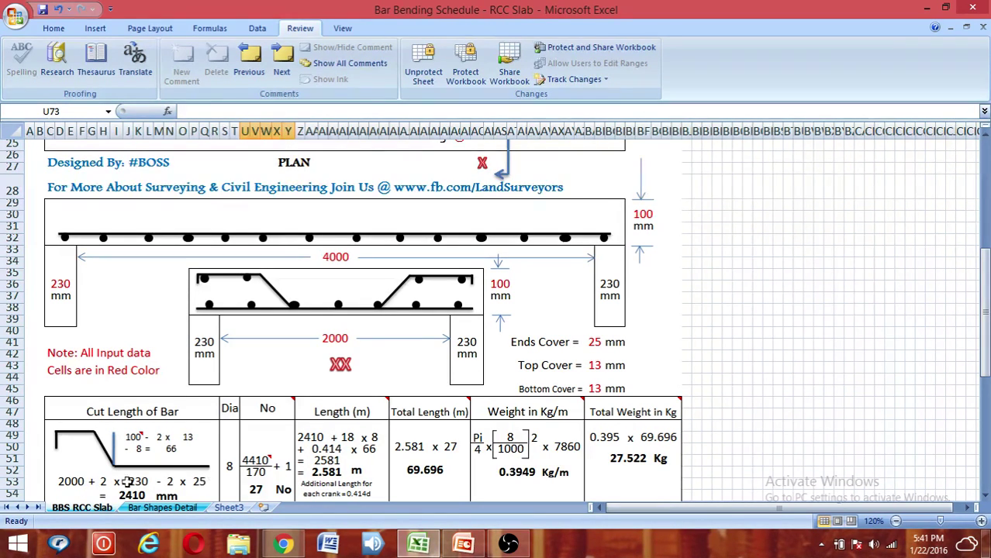
{"action": "scroll", "coordinate": [122, 459], "scroll_direction": "down", "scroll_amount": 1}
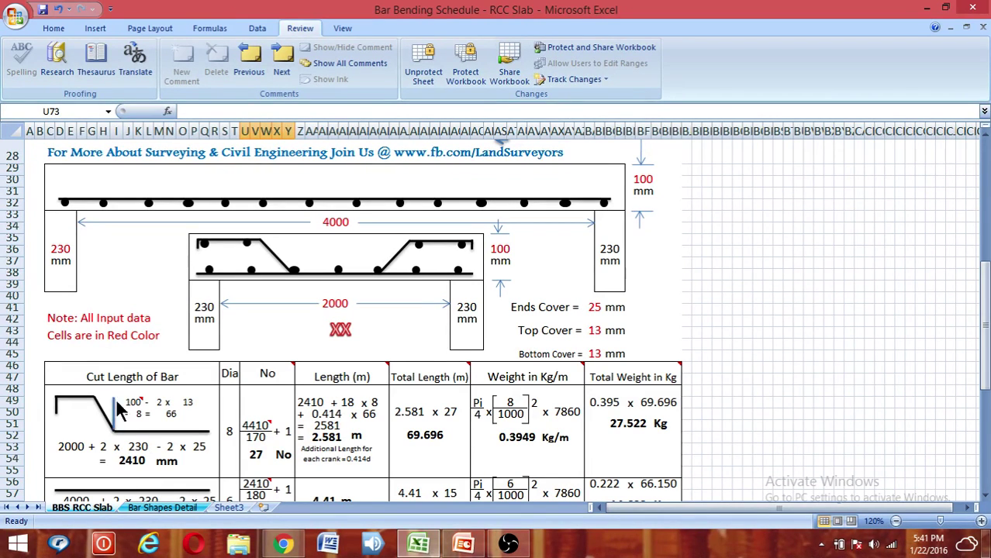
{"action": "mouse_move", "coordinate": [141, 398]}
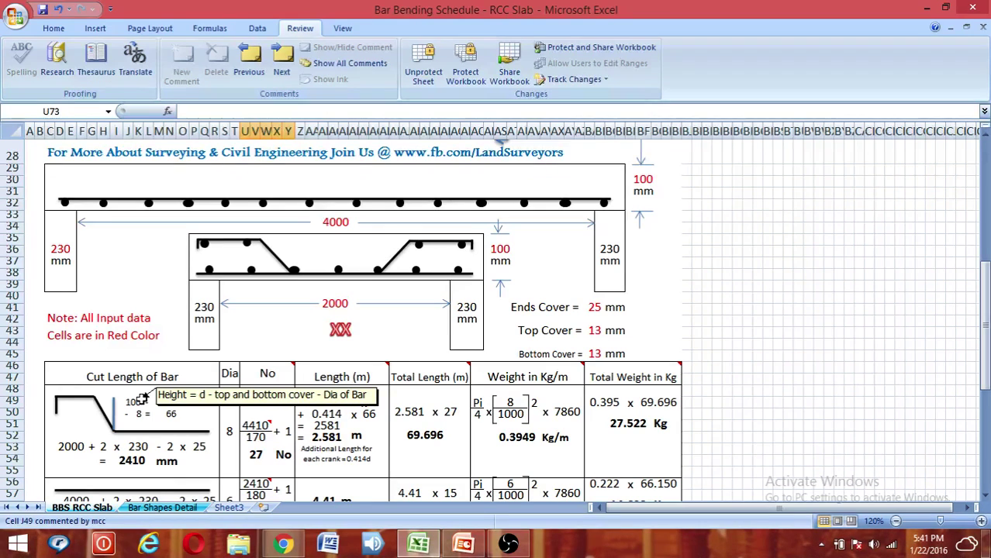
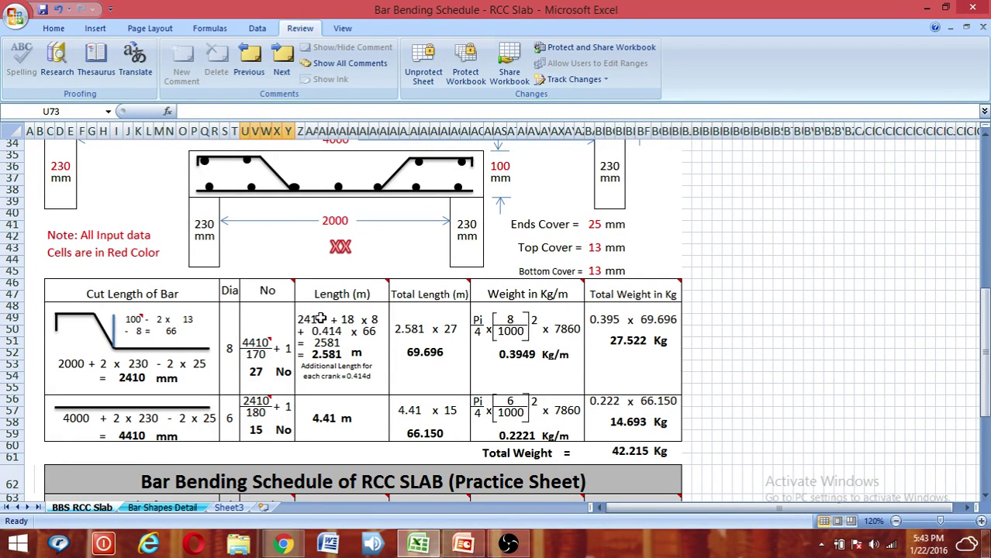
Read the number-of-bars formula notes and check them against the bar spacing, spans and end cover in the drawings
{"action": "mouse_move", "coordinate": [387, 283]}
{"action": "mouse_move", "coordinate": [293, 285]}
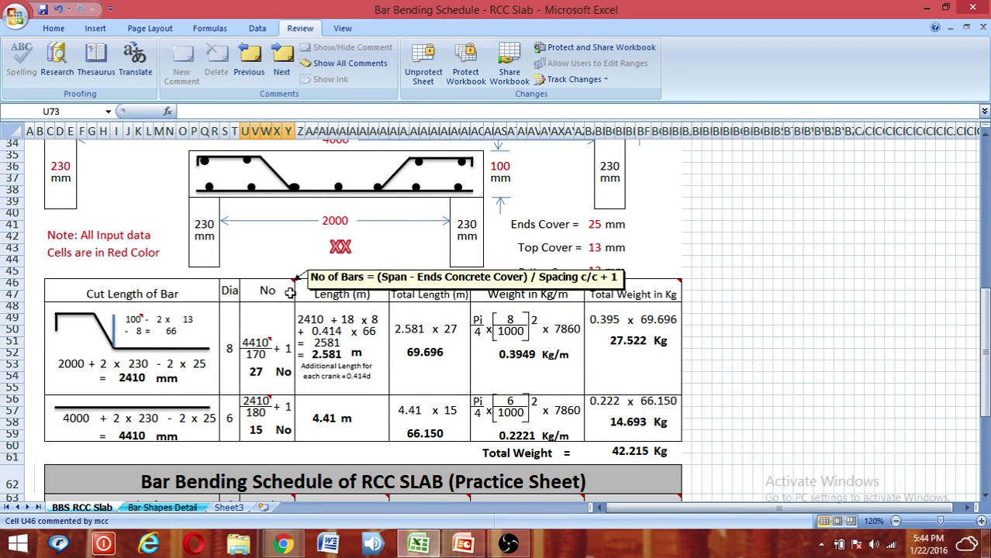
{"action": "scroll", "coordinate": [288, 291], "scroll_direction": "up", "scroll_amount": 8}
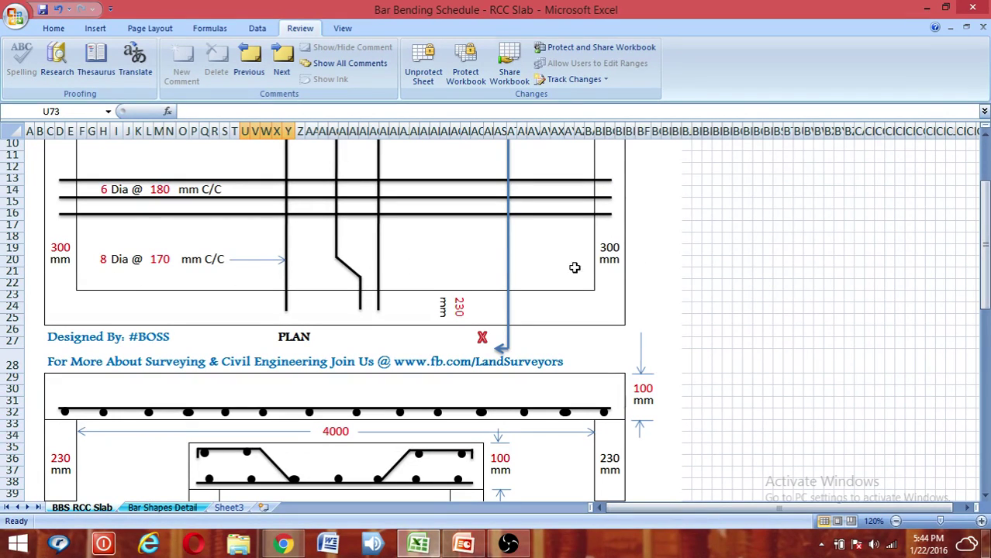
{"action": "scroll", "coordinate": [392, 293], "scroll_direction": "up", "scroll_amount": 2}
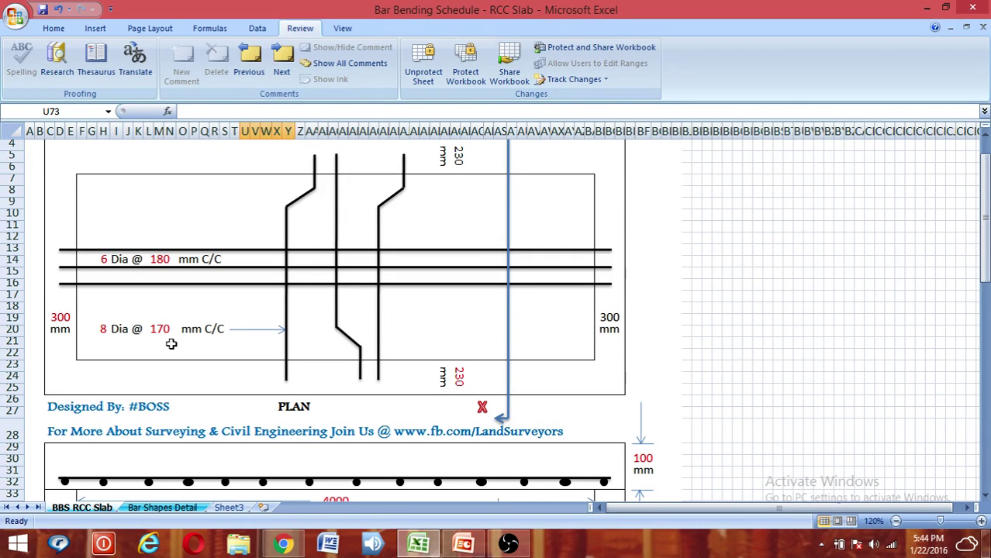
{"action": "scroll", "coordinate": [595, 312], "scroll_direction": "down", "scroll_amount": 5}
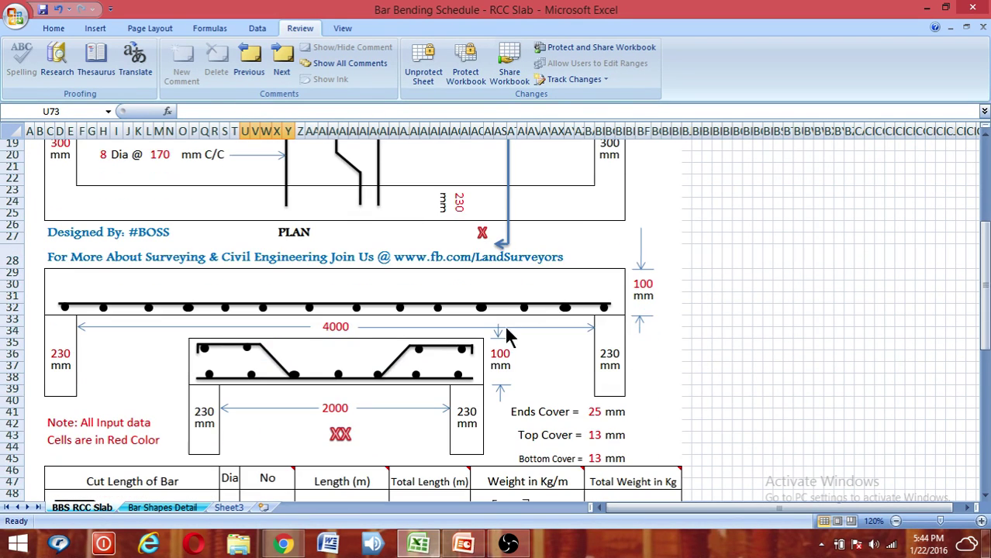
{"action": "scroll", "coordinate": [622, 334], "scroll_direction": "down", "scroll_amount": 5}
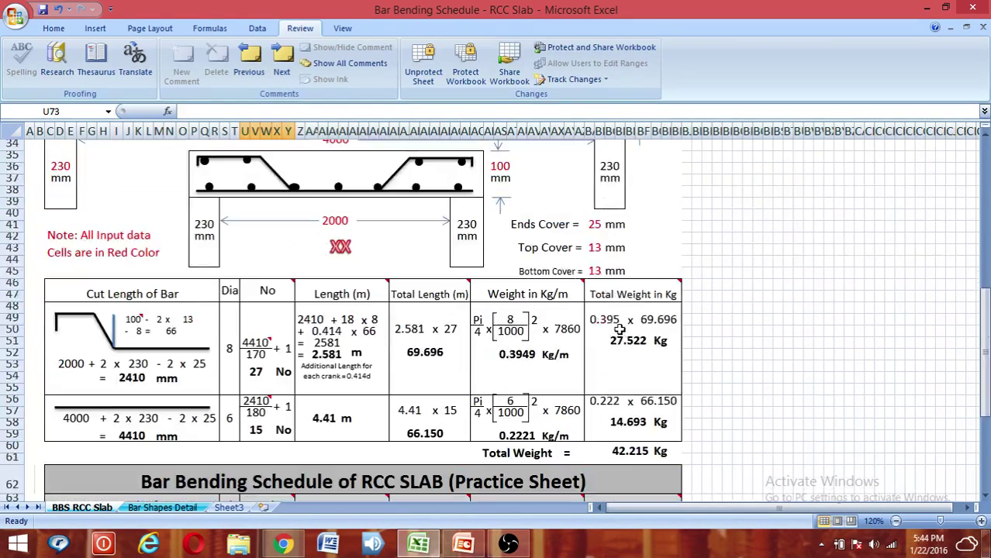
{"action": "scroll", "coordinate": [606, 261], "scroll_direction": "up", "scroll_amount": 2}
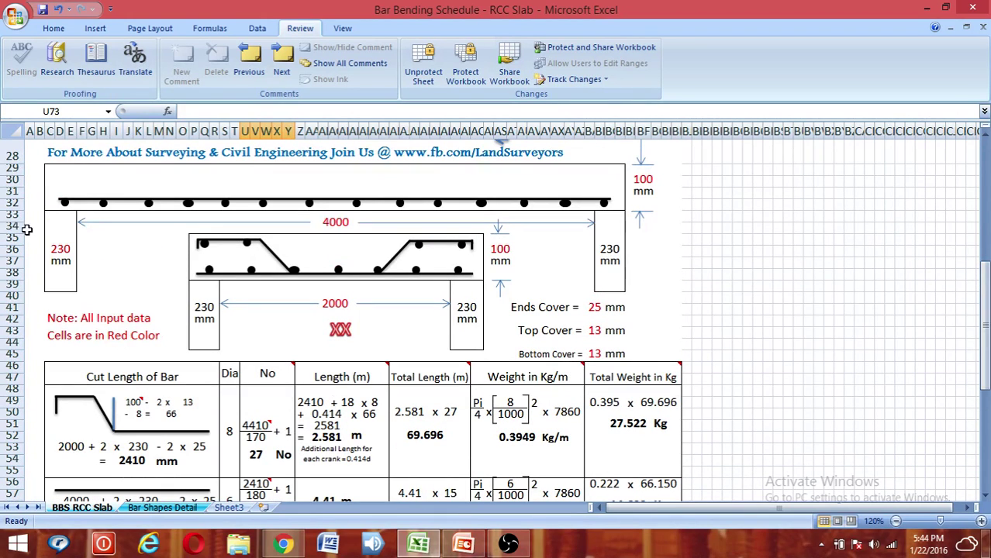
{"action": "scroll", "coordinate": [333, 247], "scroll_direction": "down", "scroll_amount": 3}
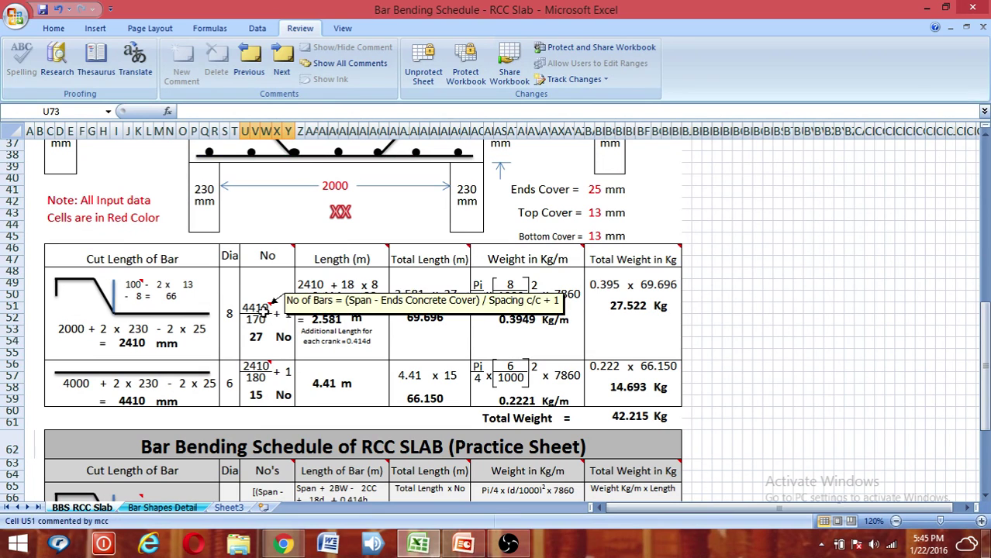
{"action": "mouse_move", "coordinate": [269, 304]}
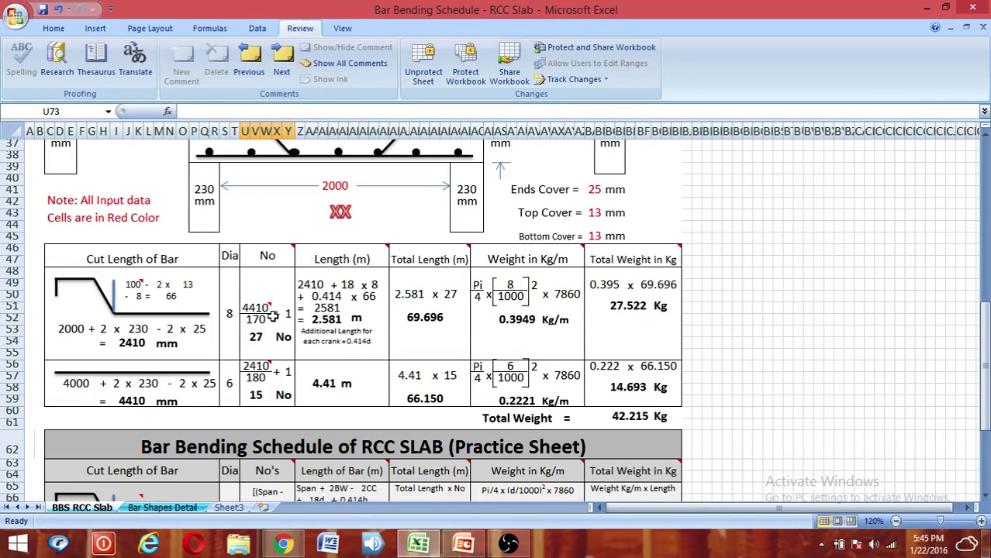
Check the bar diameters and spacings in the slab plan against the schedule's bar count and weight-per-metre calculations
{"action": "scroll", "coordinate": [265, 334], "scroll_direction": "up", "scroll_amount": 10}
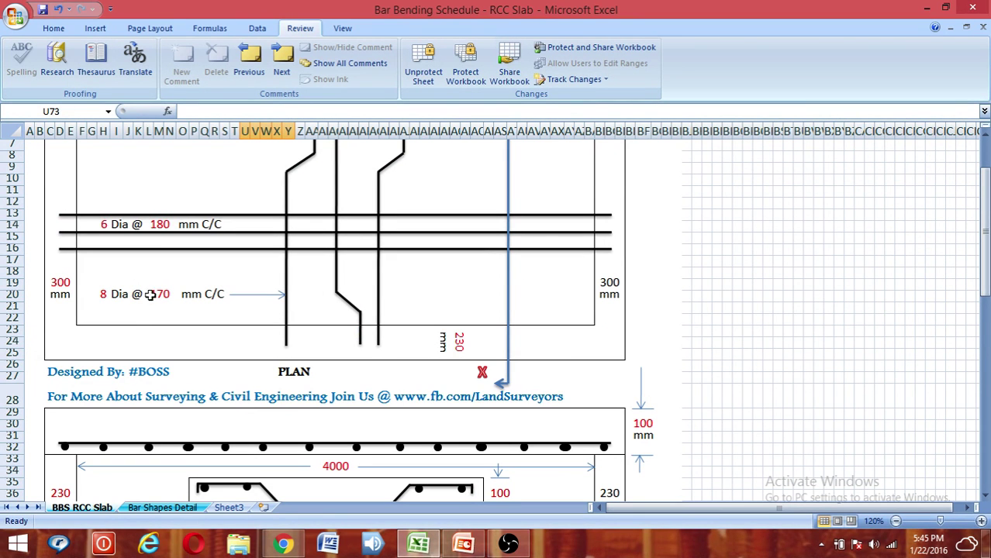
{"action": "scroll", "coordinate": [259, 333], "scroll_direction": "down", "scroll_amount": 9}
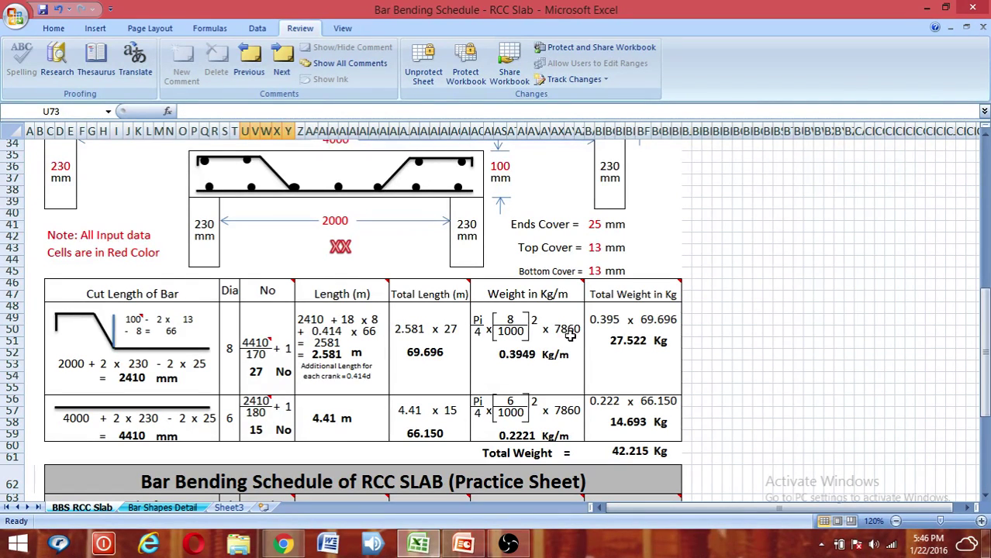
{"action": "mouse_move", "coordinate": [584, 282]}
{"action": "scroll", "coordinate": [128, 418], "scroll_direction": "up", "scroll_amount": 8}
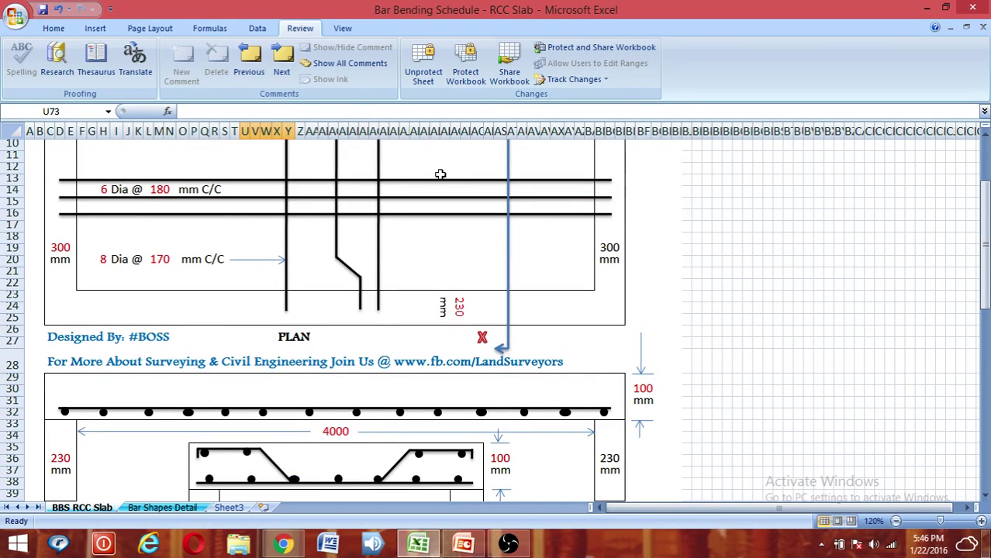
{"action": "scroll", "coordinate": [523, 266], "scroll_direction": "up", "scroll_amount": 1}
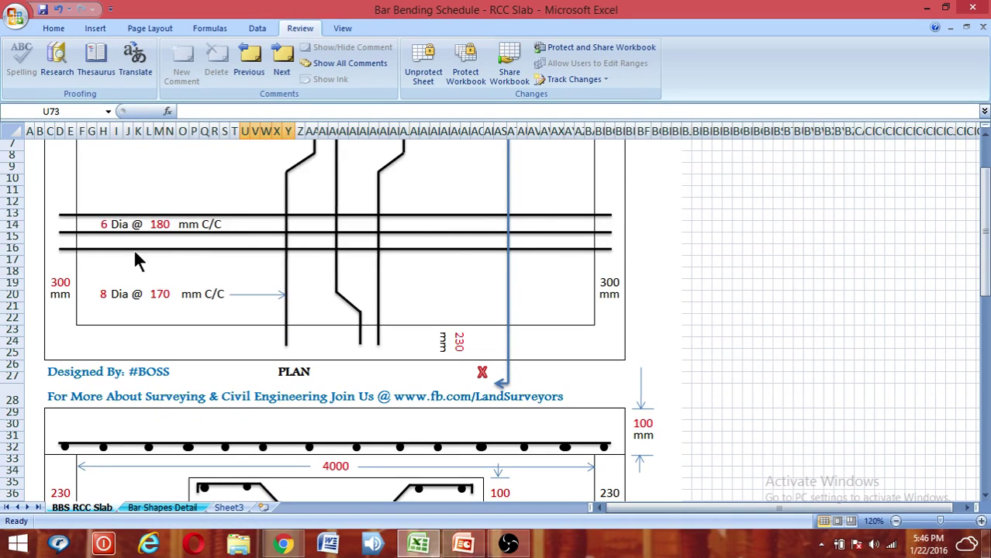
Check the straight bars' count calculation and its formula note against the bar spacing in the slab plan and the 2000 mm span in section XX
{"action": "scroll", "coordinate": [435, 264], "scroll_direction": "down", "scroll_amount": 10}
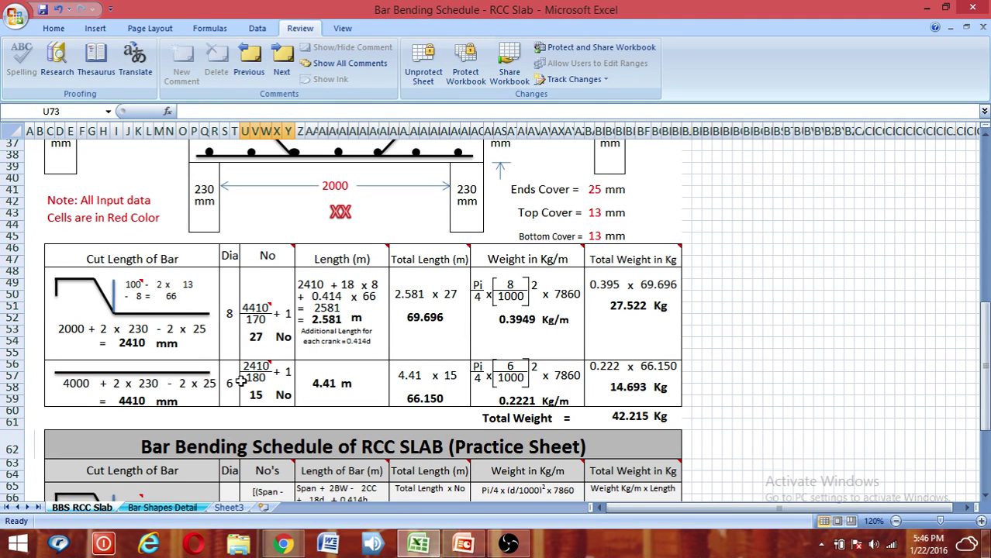
{"action": "scroll", "coordinate": [238, 378], "scroll_direction": "up", "scroll_amount": 12}
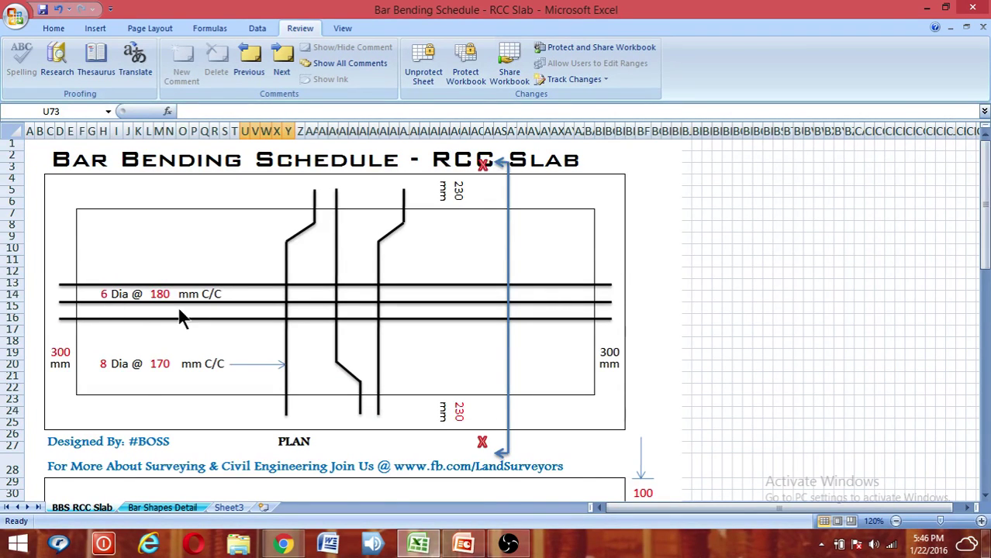
{"action": "scroll", "coordinate": [184, 322], "scroll_direction": "down", "scroll_amount": 12}
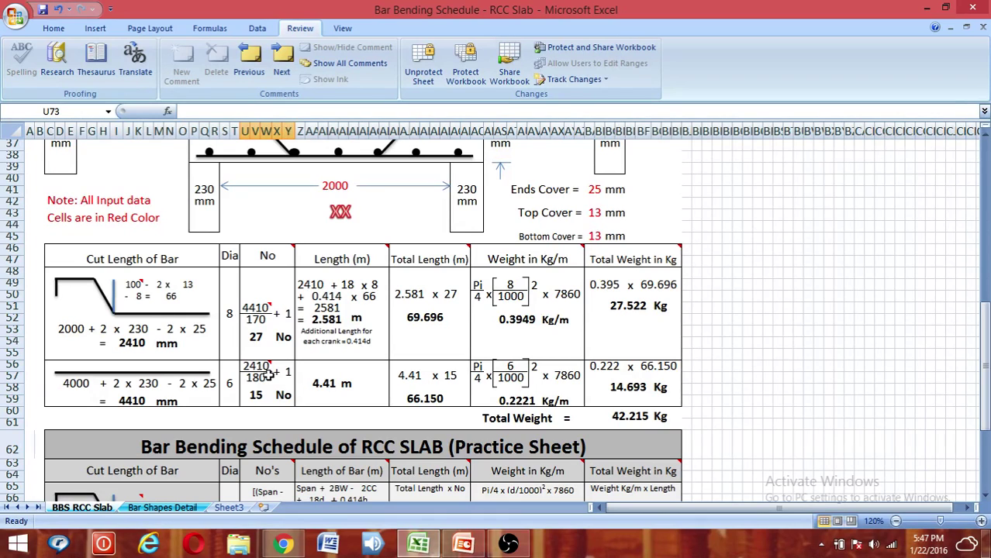
{"action": "mouse_move", "coordinate": [269, 362]}
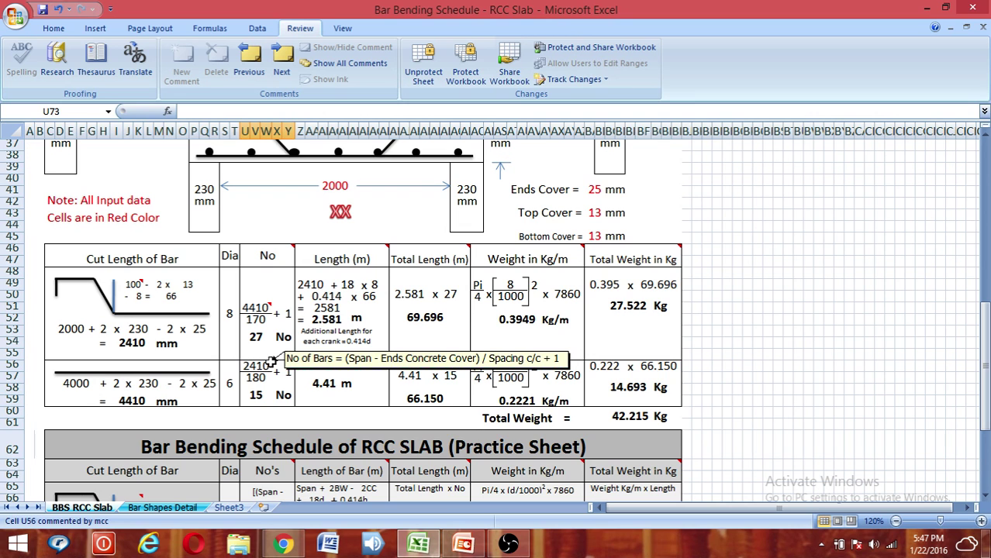
{"action": "scroll", "coordinate": [273, 363], "scroll_direction": "up", "scroll_amount": 12}
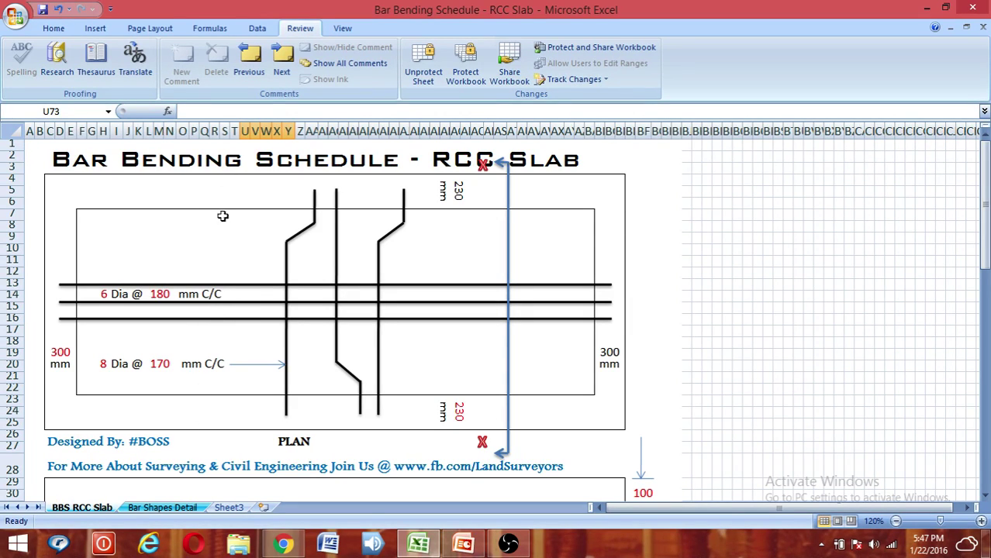
{"action": "scroll", "coordinate": [244, 234], "scroll_direction": "down", "scroll_amount": 11}
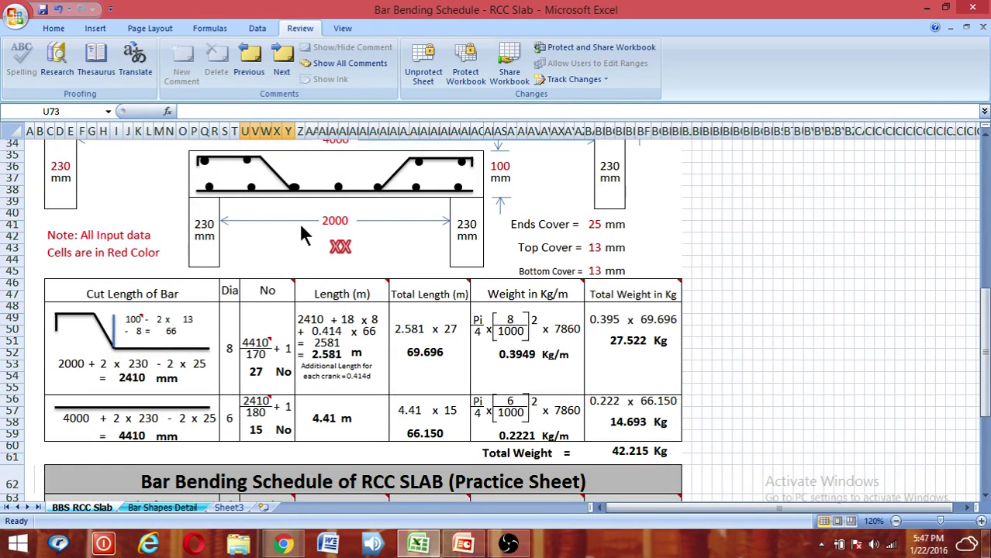
{"action": "scroll", "coordinate": [351, 256], "scroll_direction": "down", "scroll_amount": 1}
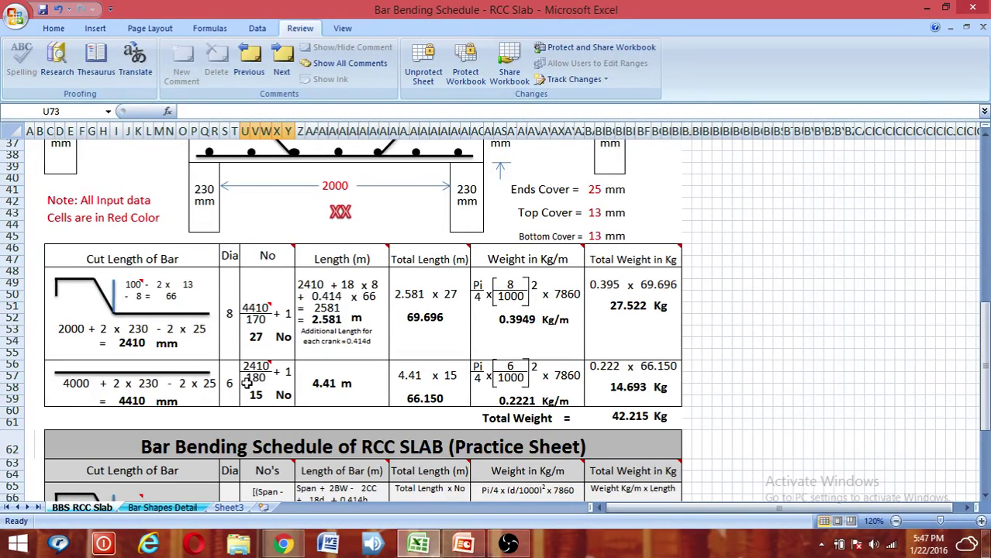
{"action": "scroll", "coordinate": [252, 384], "scroll_direction": "up", "scroll_amount": 10}
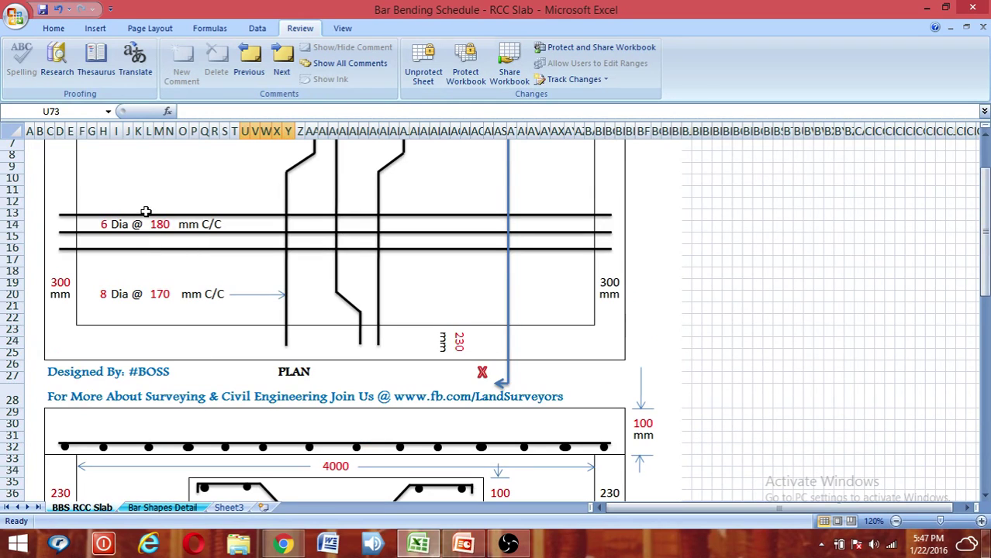
Fill in the practice sheet's bar diameters: 8 for the bent-up bars and 6 for the straight bars
{"action": "scroll", "coordinate": [175, 243], "scroll_direction": "down", "scroll_amount": 12}
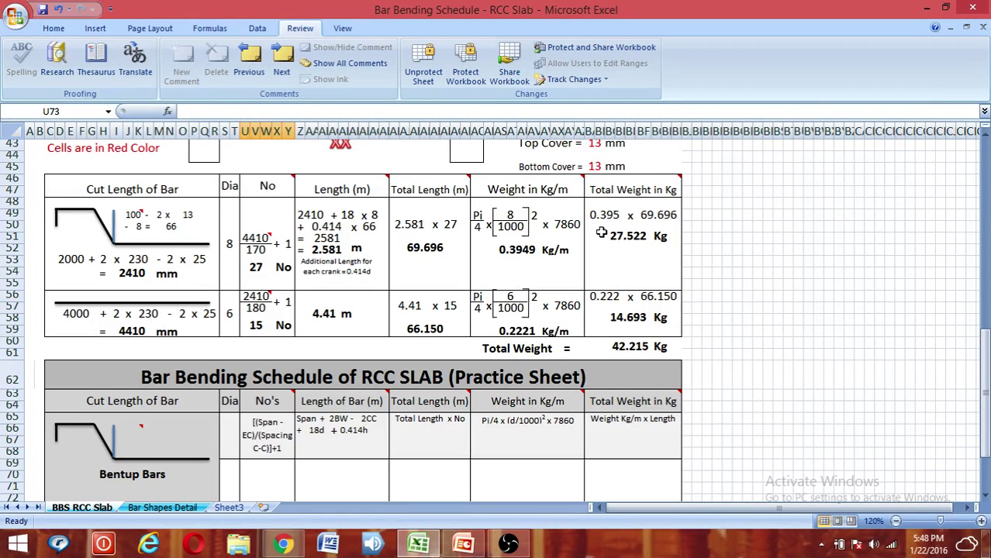
{"action": "scroll", "coordinate": [541, 219], "scroll_direction": "down", "scroll_amount": 2}
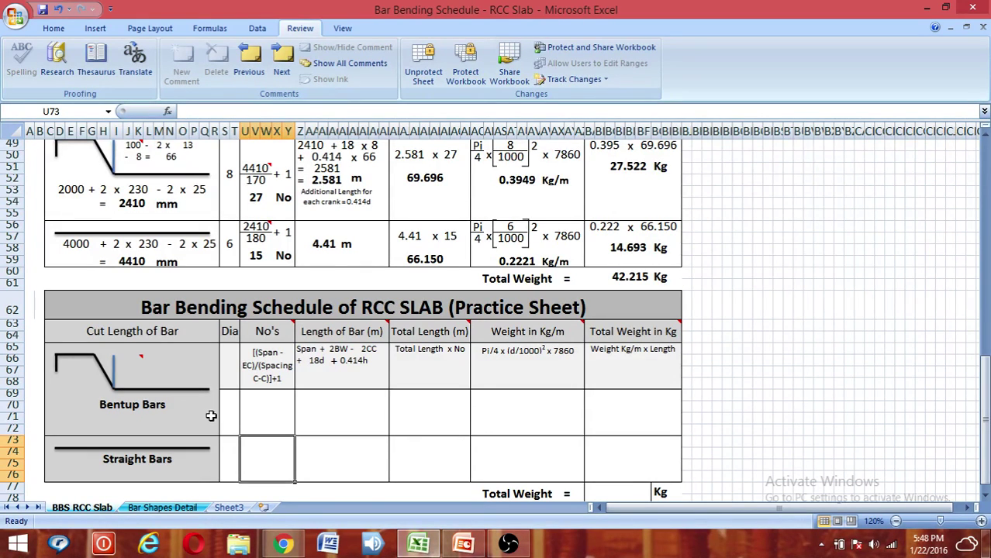
{"action": "left_click", "coordinate": [232, 406]}
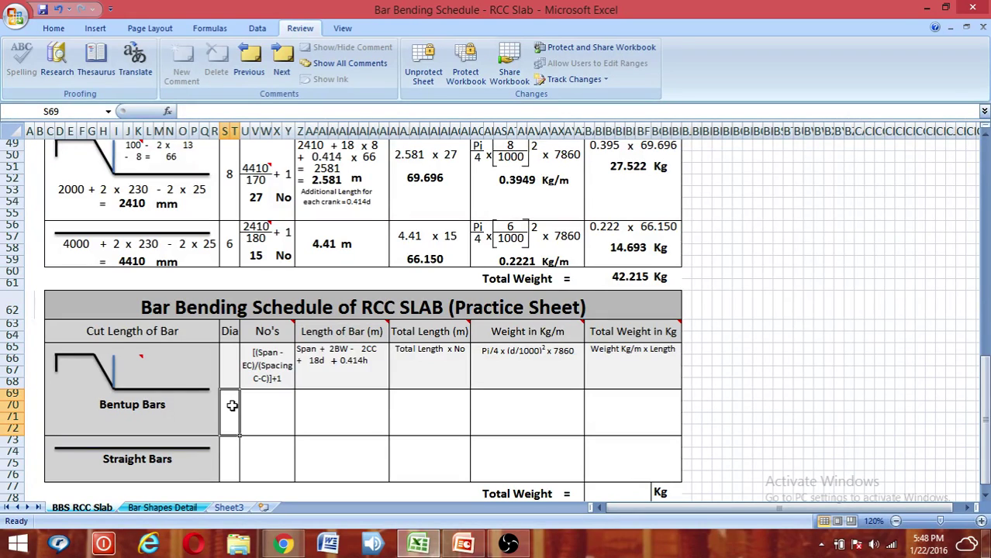
{"action": "scroll", "coordinate": [232, 406], "scroll_direction": "up", "scroll_amount": 14}
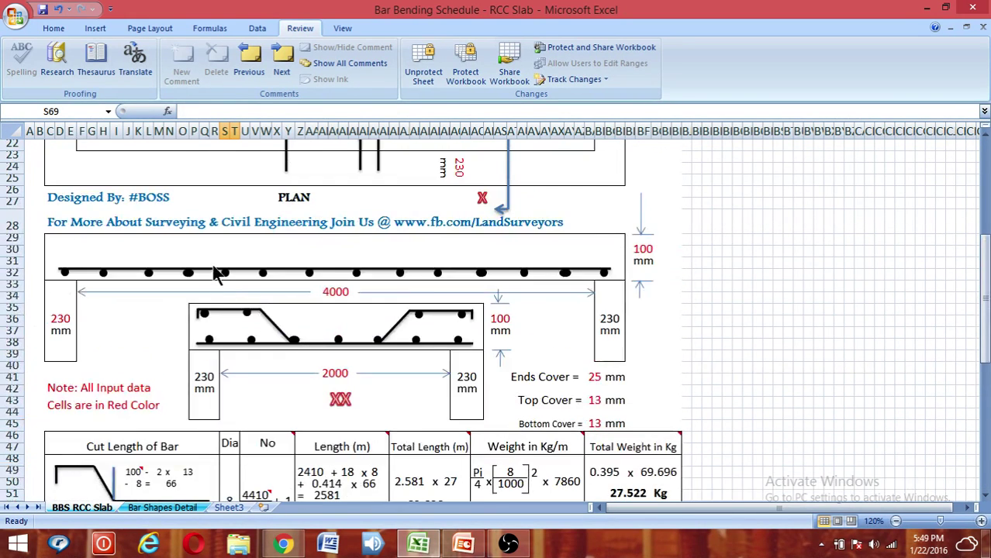
{"action": "scroll", "coordinate": [163, 293], "scroll_direction": "down", "scroll_amount": 1}
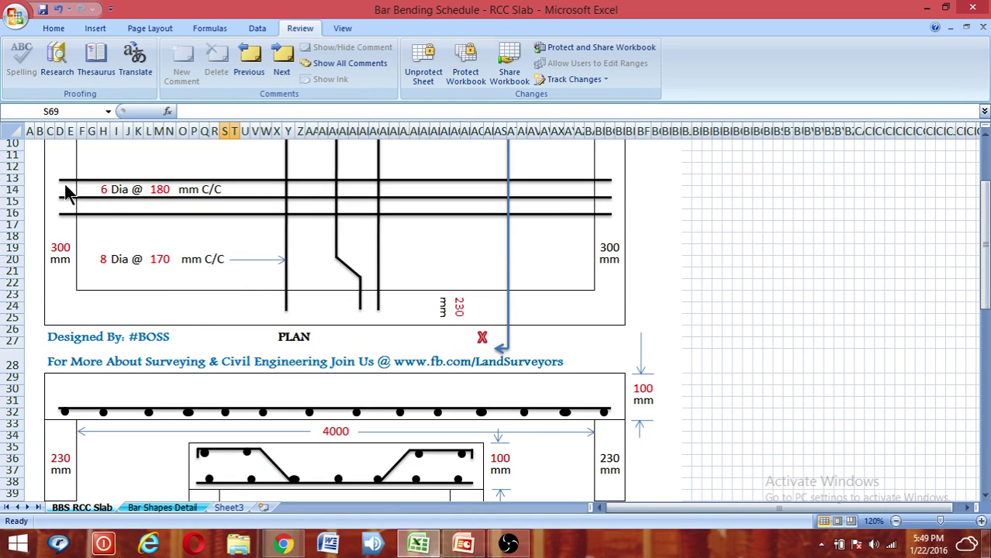
{"action": "scroll", "coordinate": [134, 224], "scroll_direction": "down", "scroll_amount": 11}
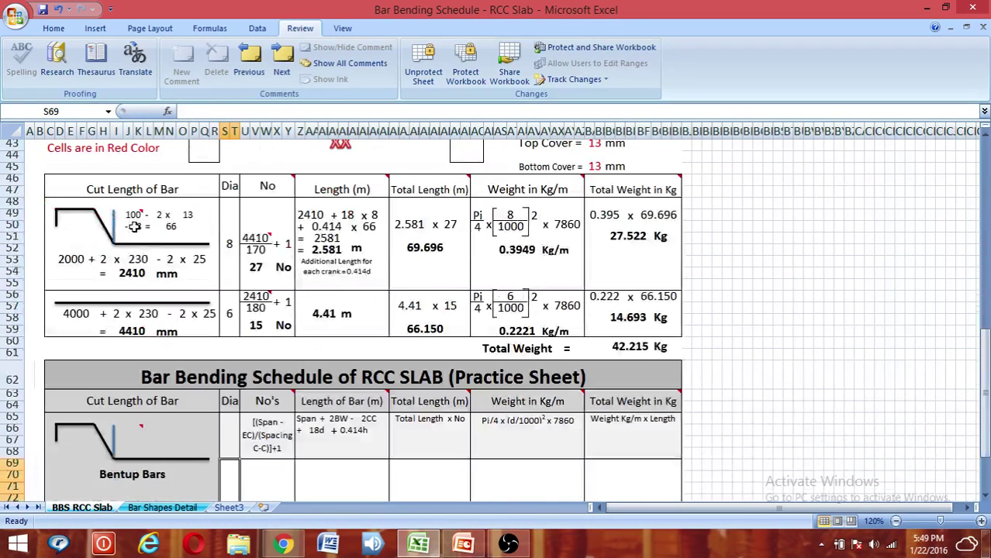
{"action": "scroll", "coordinate": [134, 225], "scroll_direction": "down", "scroll_amount": 2}
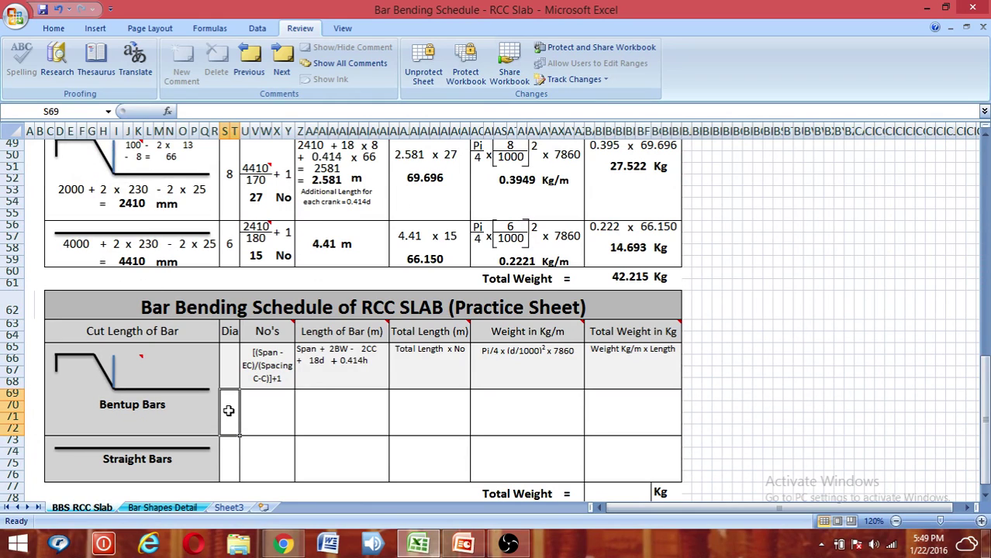
{"action": "type", "text": "8"}
{"action": "key", "text": "Return"}
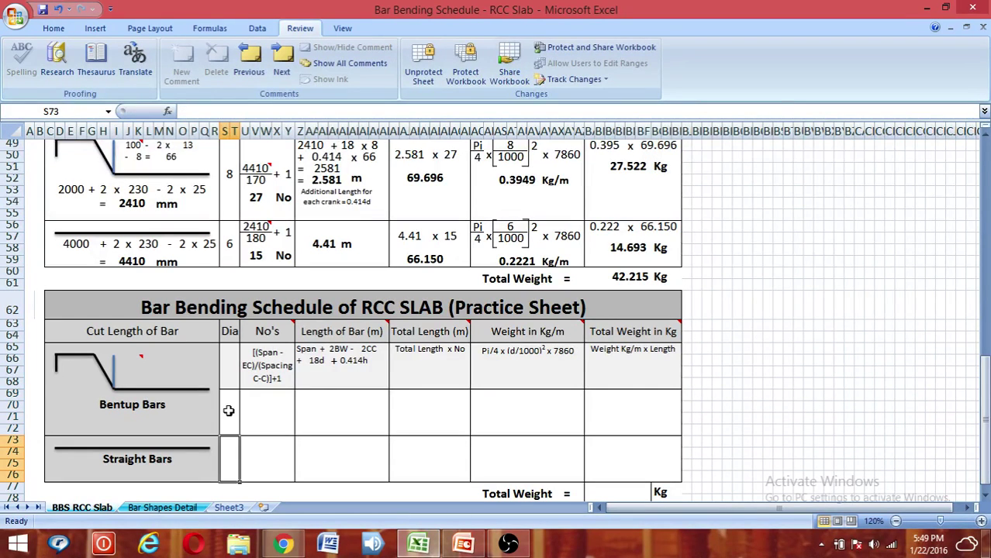
{"action": "key", "text": "ctrl+z"}
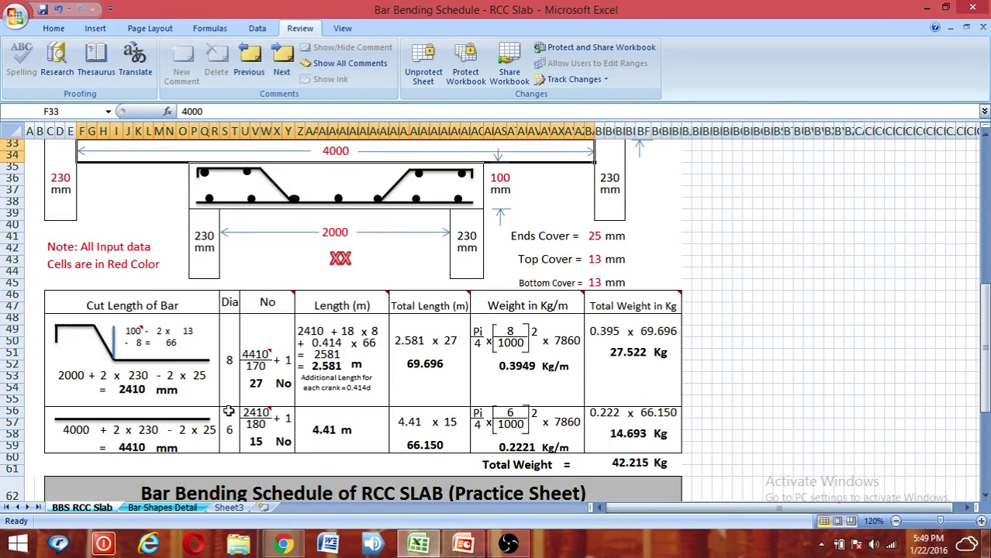
{"action": "scroll", "coordinate": [229, 412], "scroll_direction": "down", "scroll_amount": 7}
Begin the bent-up bars' count formula in the practice sheet with the 4000 mm span plus the 230 mm support width twice, =F33+C35+C35
{"action": "left_click", "coordinate": [276, 346]}
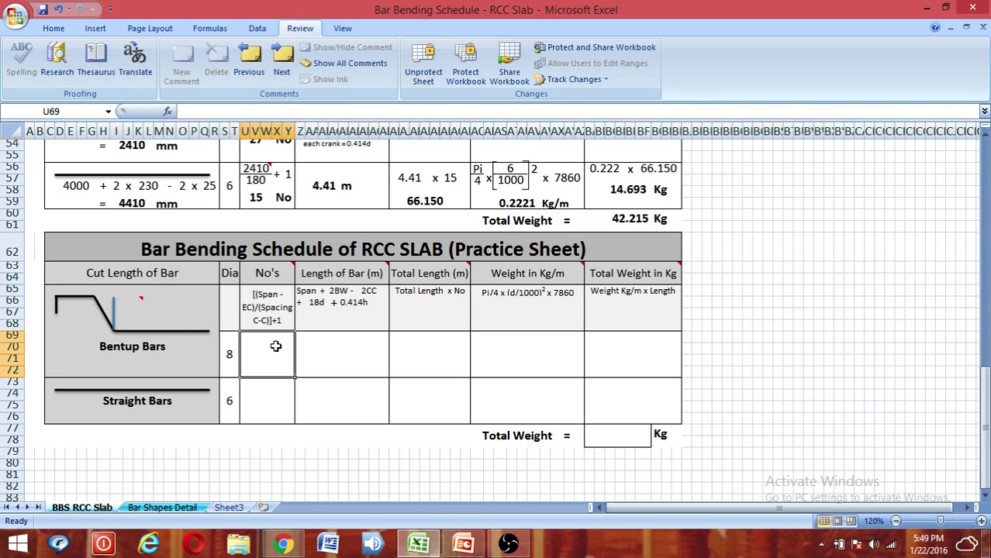
{"action": "type", "text": "="}
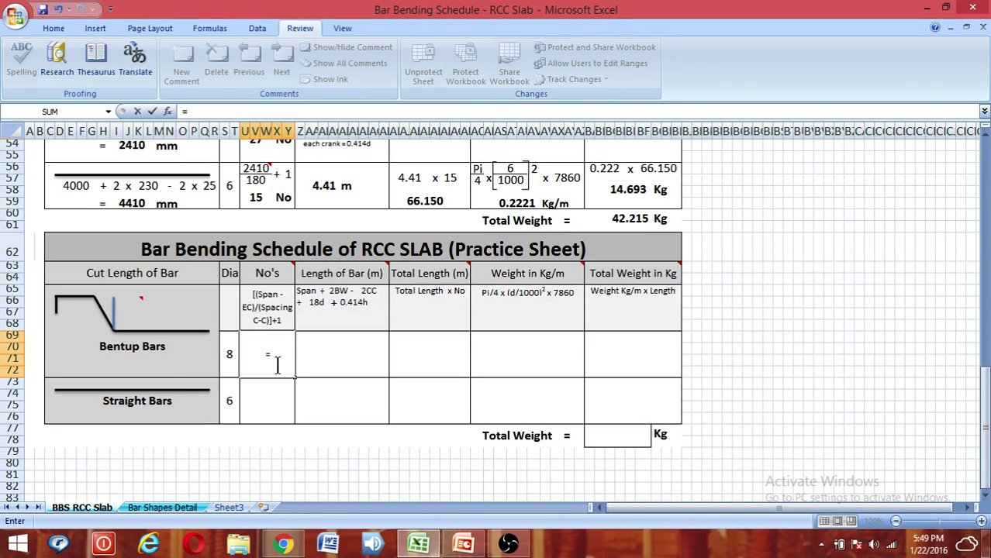
{"action": "scroll", "coordinate": [277, 367], "scroll_direction": "up", "scroll_amount": 1}
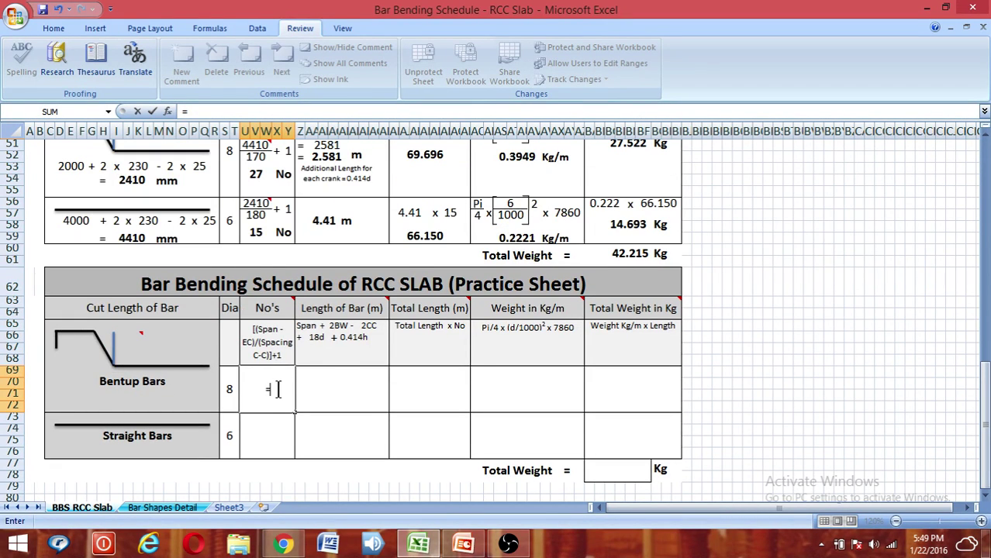
{"action": "scroll", "coordinate": [264, 404], "scroll_direction": "up", "scroll_amount": 15}
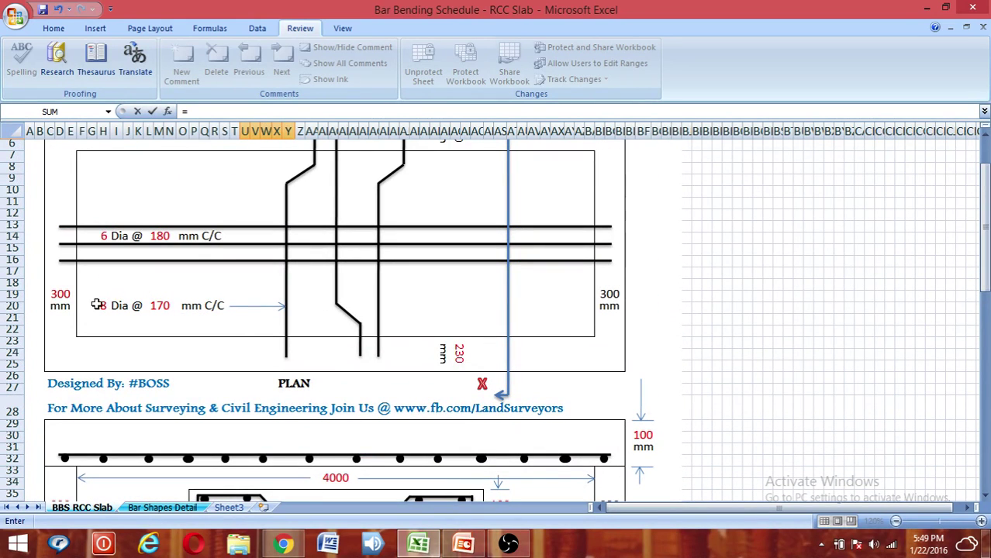
{"action": "scroll", "coordinate": [458, 281], "scroll_direction": "down", "scroll_amount": 3}
{"action": "scroll", "coordinate": [457, 281], "scroll_direction": "down", "scroll_amount": 1}
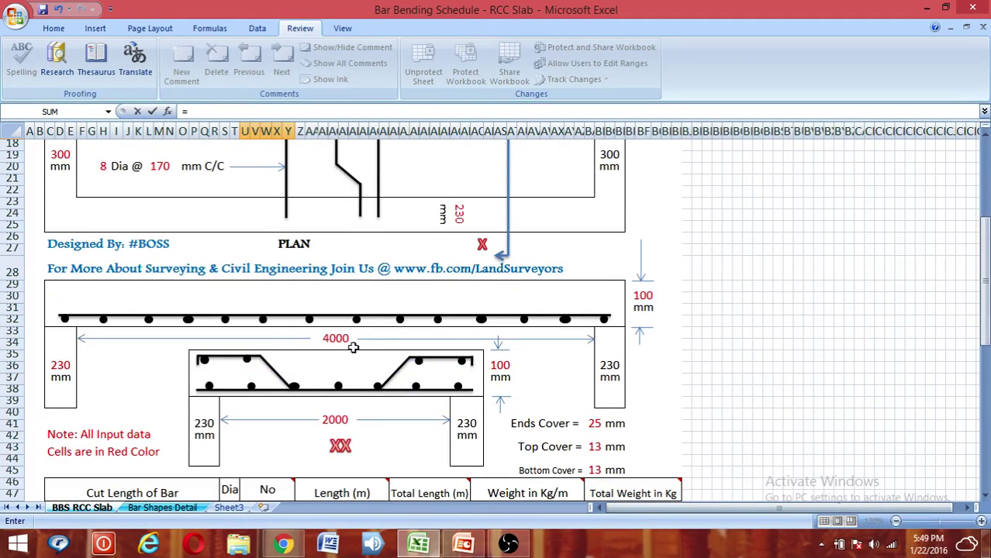
{"action": "left_click", "coordinate": [335, 338]}
{"action": "type", "text": "+"}
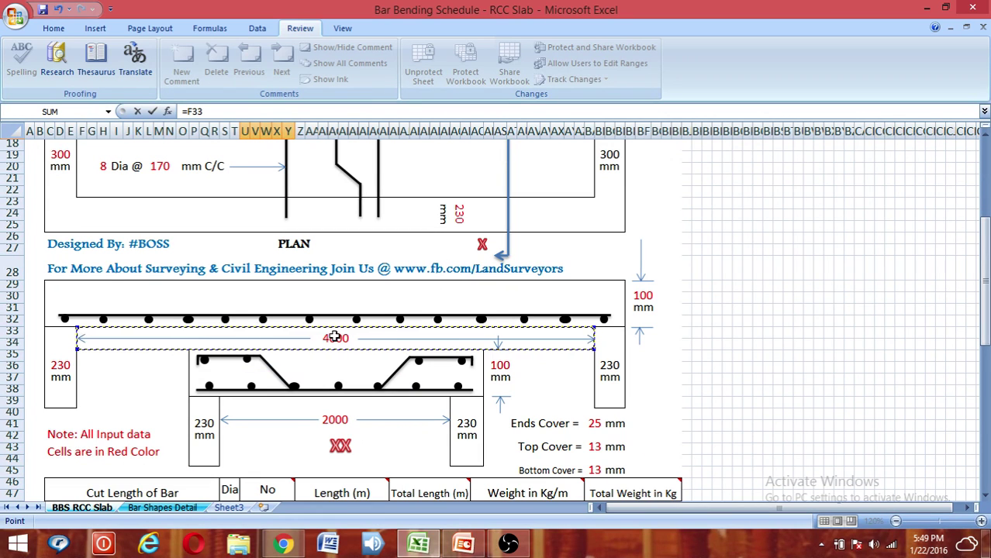
{"action": "left_click", "coordinate": [60, 364]}
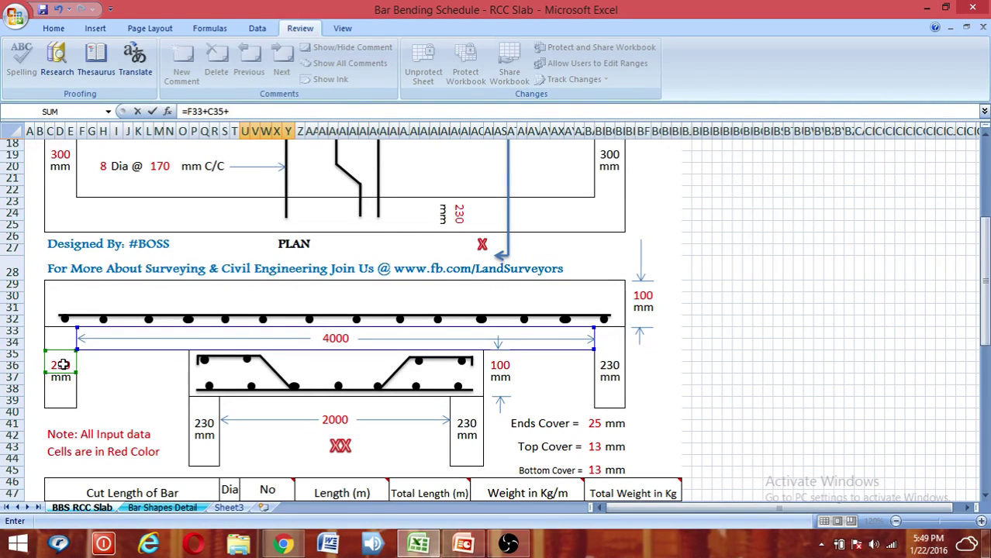
{"action": "type", "text": "+"}
{"action": "left_click", "coordinate": [61, 365]}
Extend the bent-up bars' count formula by subtracting the 25 mm ends cover cell BA40 twice
{"action": "left_click", "coordinate": [279, 111]}
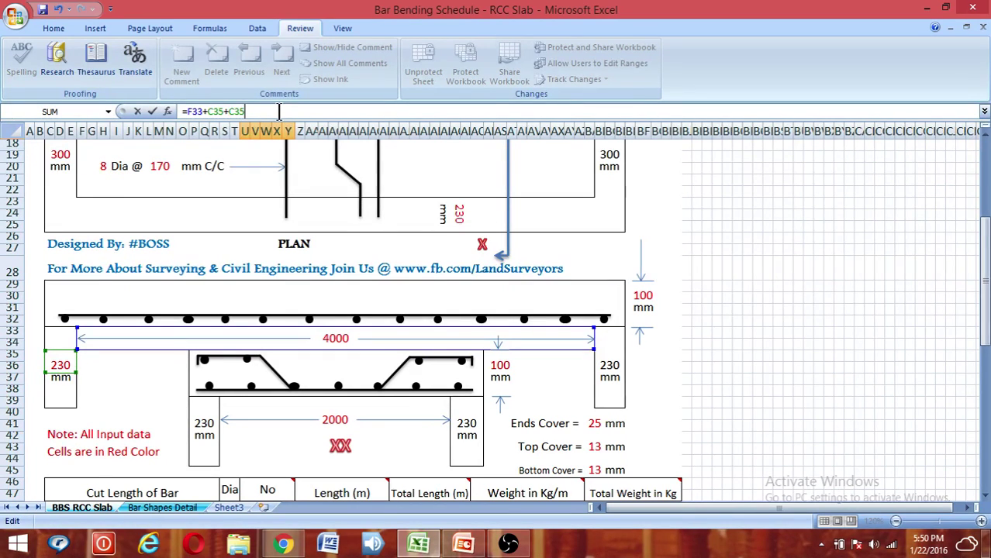
{"action": "type", "text": "-"}
{"action": "left_click", "coordinate": [594, 423]}
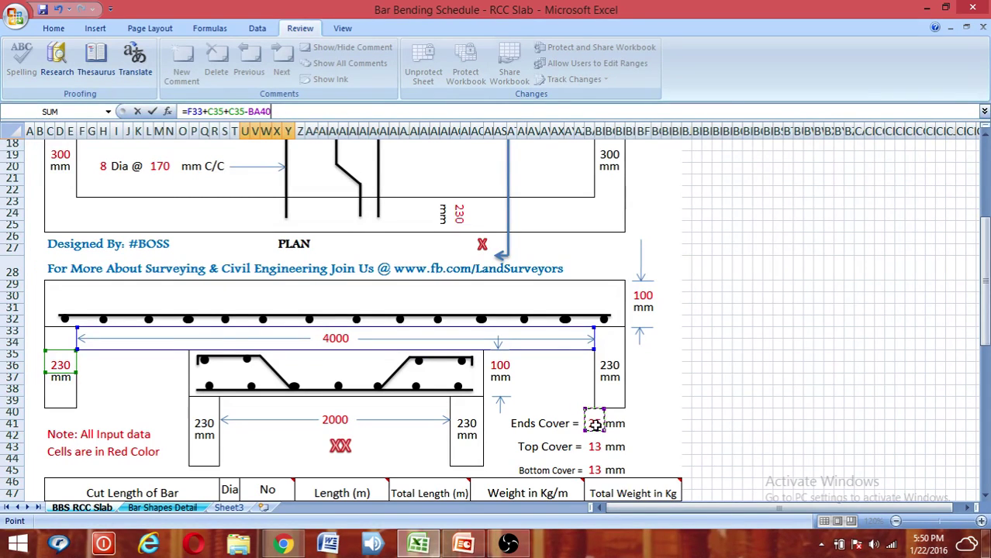
{"action": "type", "text": "-"}
{"action": "left_click", "coordinate": [594, 424]}
Bracket the span expression, subtract the 170 mm spacing cell and add 1, entering =(F33+C35+C35-BA40-BA40)-(L19)+1 as the bent-up bars' count
{"action": "left_click_drag", "start_coordinate": [985, 262], "coordinate": [986, 194]}
{"action": "left_click", "coordinate": [185, 110]}
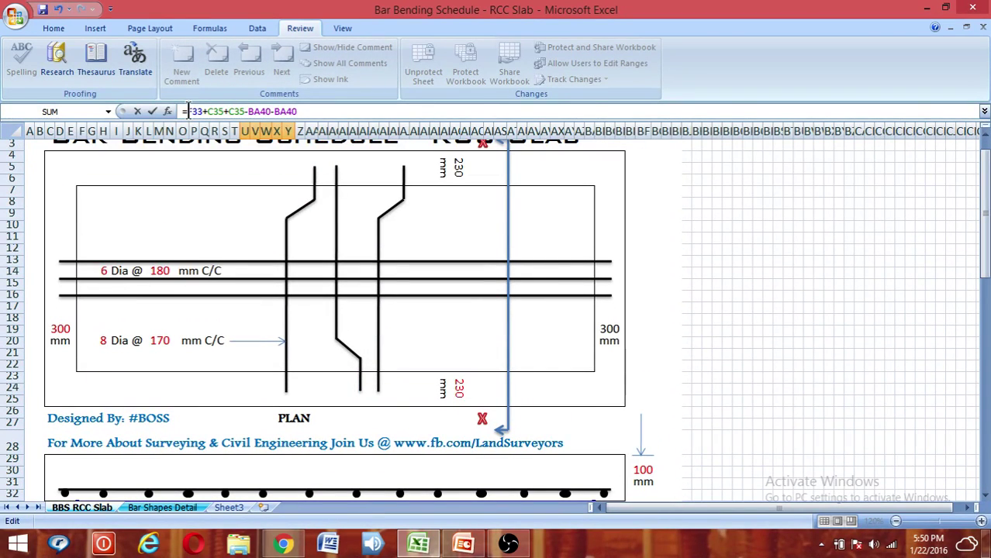
{"action": "type", "text": "("}
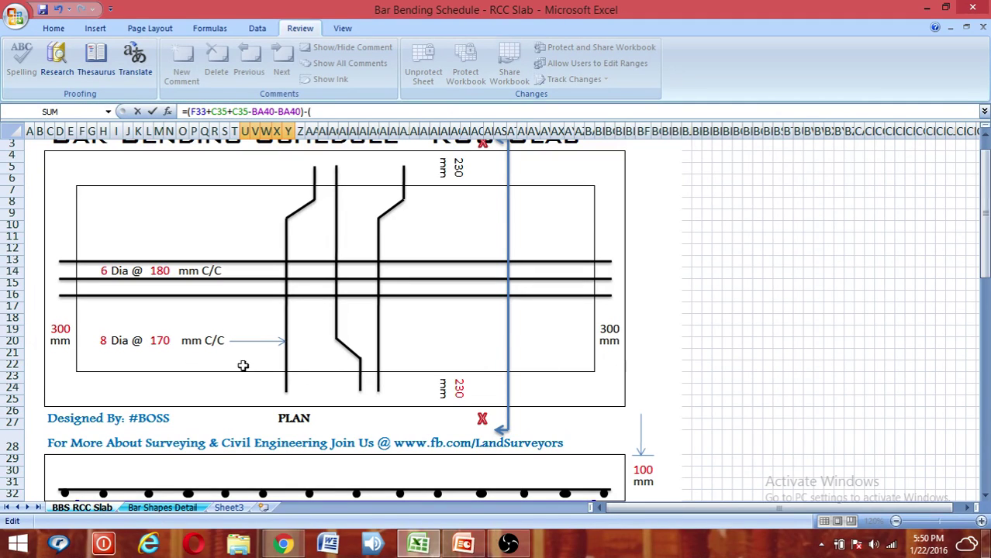
{"action": "left_click", "coordinate": [165, 341]}
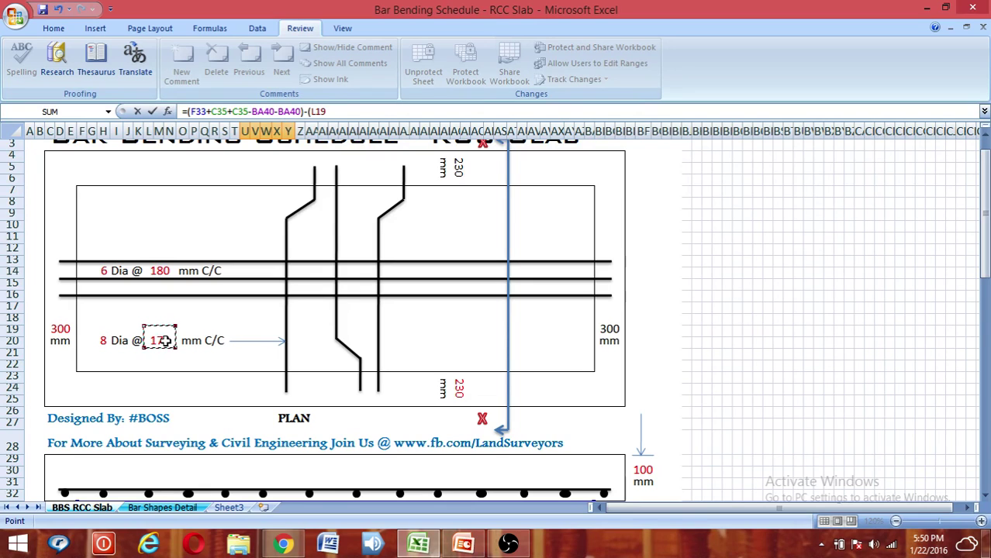
{"action": "type", "text": ")+1"}
{"action": "key", "text": "Return"}
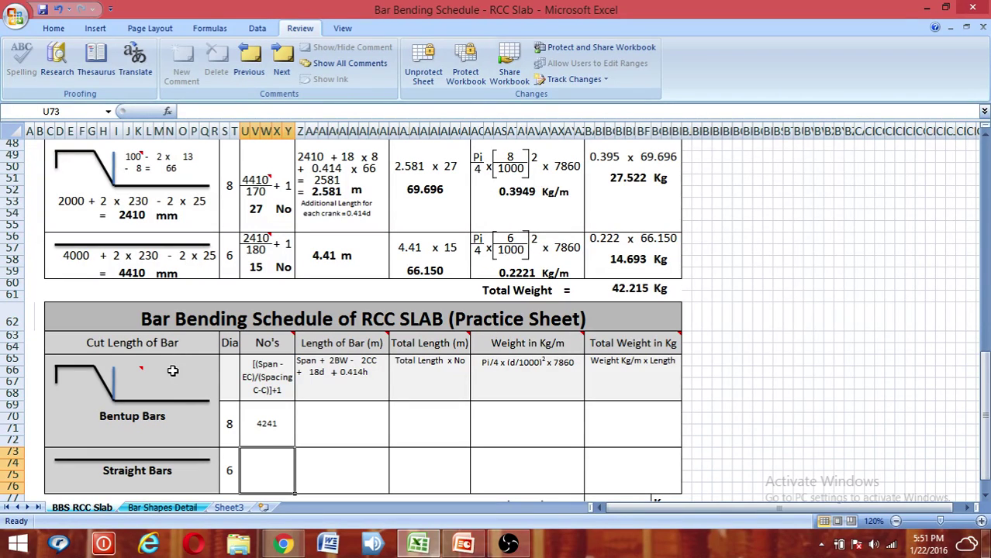
Compare the bent-up bars' count and its formula in the practice sheet with the formula header and the worked schedule's calculation
{"action": "left_click", "coordinate": [260, 432]}
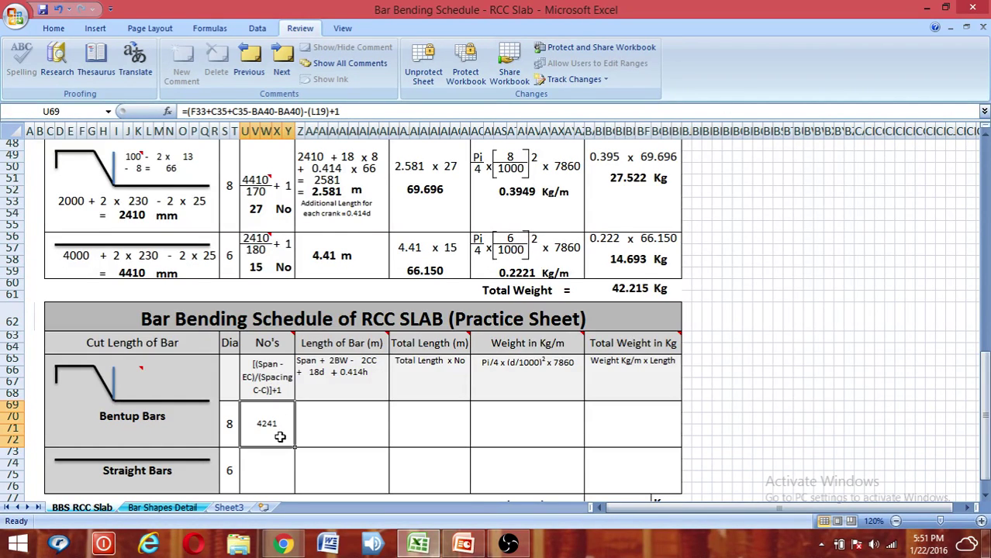
{"action": "scroll", "coordinate": [278, 438], "scroll_direction": "up", "scroll_amount": 3}
{"action": "scroll", "coordinate": [278, 442], "scroll_direction": "down", "scroll_amount": 3}
{"action": "mouse_move", "coordinate": [280, 335]}
{"action": "scroll", "coordinate": [266, 446], "scroll_direction": "up", "scroll_amount": 2}
{"action": "scroll", "coordinate": [266, 447], "scroll_direction": "down", "scroll_amount": 3}
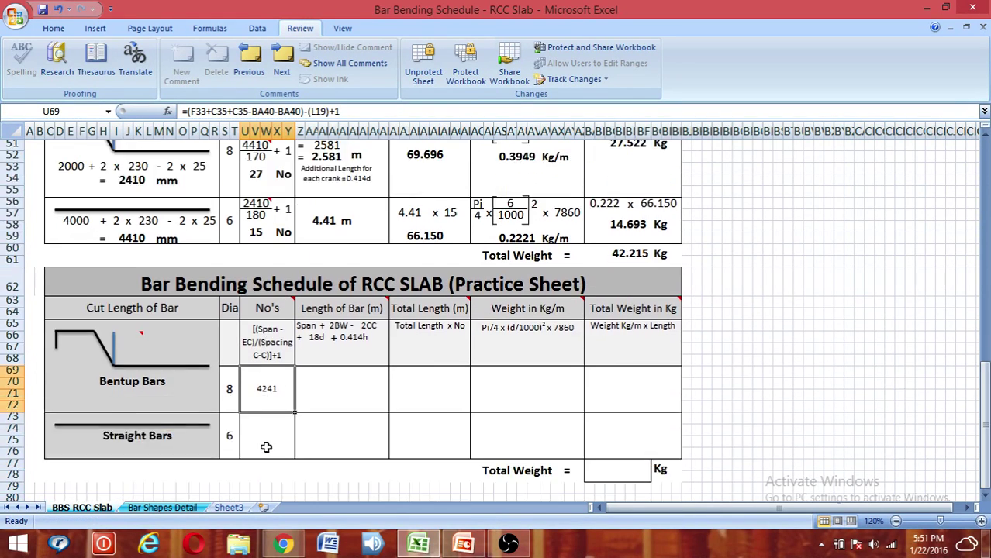
{"action": "scroll", "coordinate": [266, 447], "scroll_direction": "up", "scroll_amount": 1}
{"action": "scroll", "coordinate": [266, 447], "scroll_direction": "down", "scroll_amount": 1}
{"action": "scroll", "coordinate": [287, 376], "scroll_direction": "up", "scroll_amount": 3}
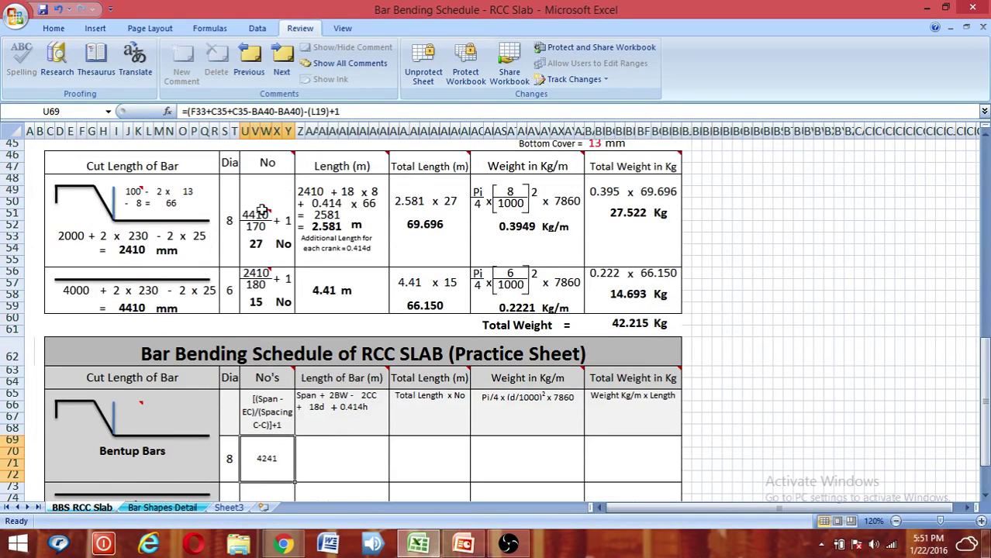
{"action": "scroll", "coordinate": [284, 334], "scroll_direction": "down", "scroll_amount": 3}
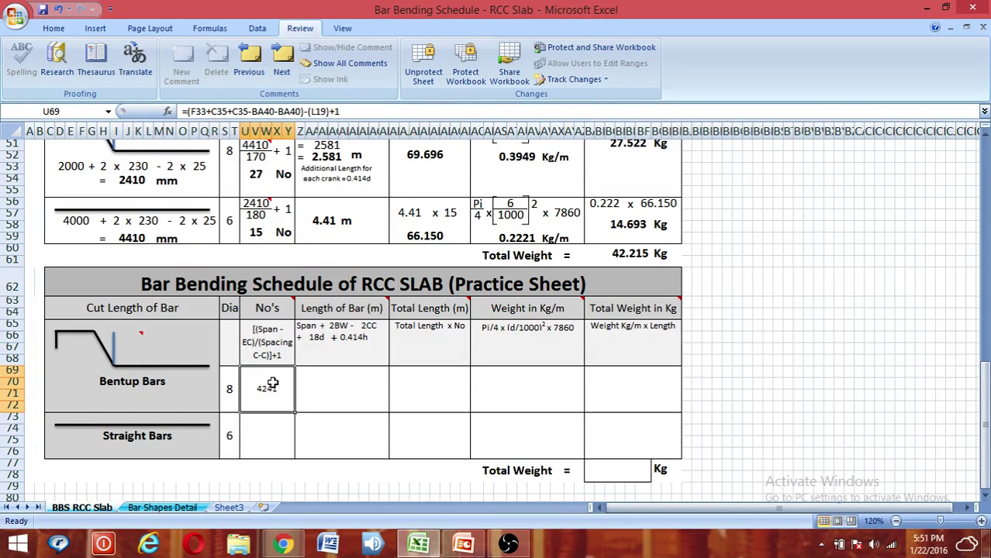
Correct the bent-up bars' count formula to divide by the spacing cell instead of subtracting it, entering =(F33+C35+C35-BA40-BA40)/(L19)+1
{"action": "left_click", "coordinate": [307, 112]}
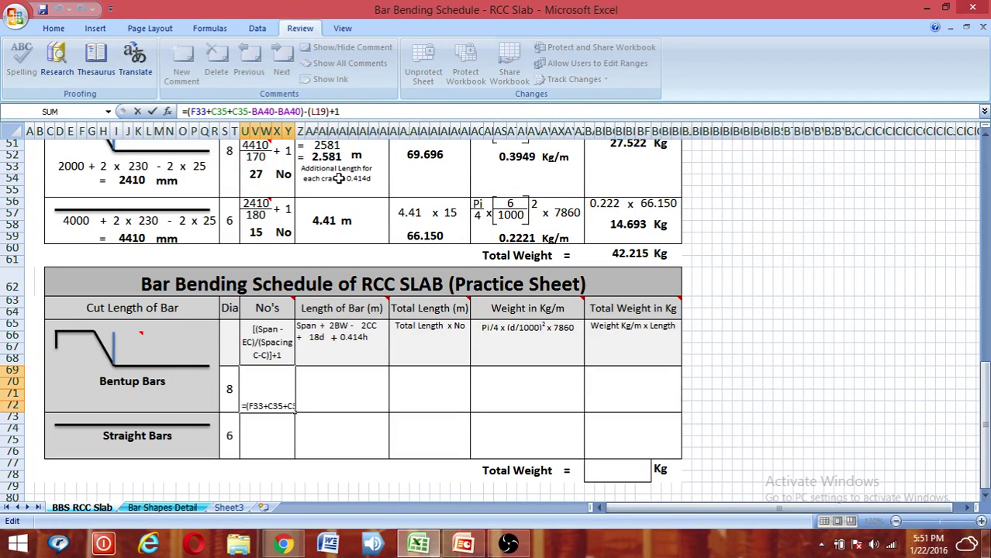
{"action": "key", "text": "BackSpace"}
{"action": "type", "text": "/"}
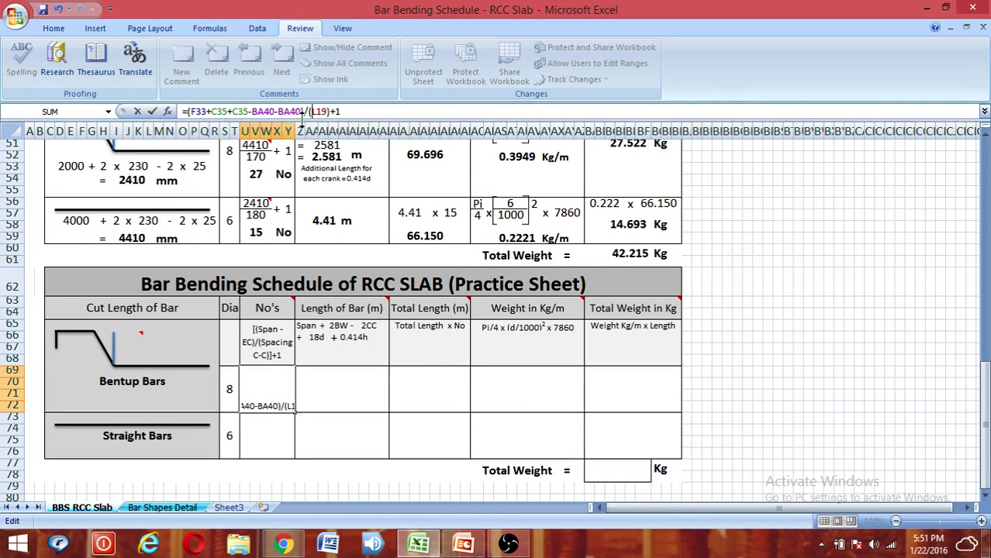
{"action": "key", "text": "Right"}
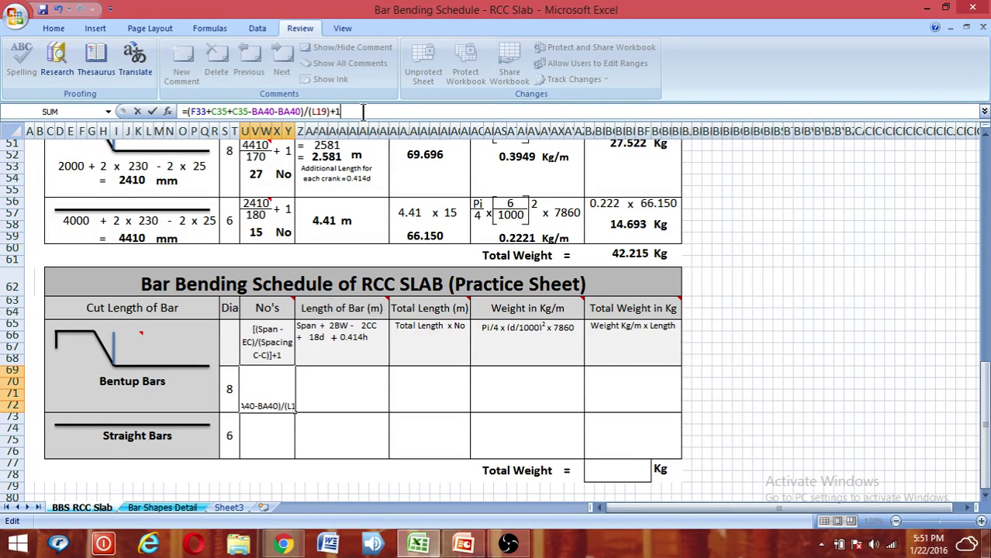
{"action": "key", "text": "Return"}
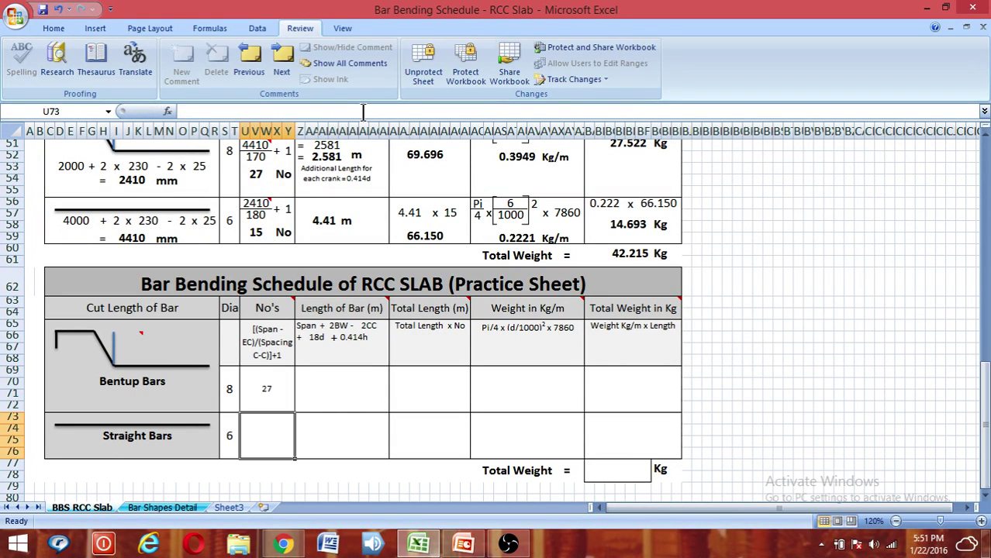
{"action": "left_click", "coordinate": [255, 383]}
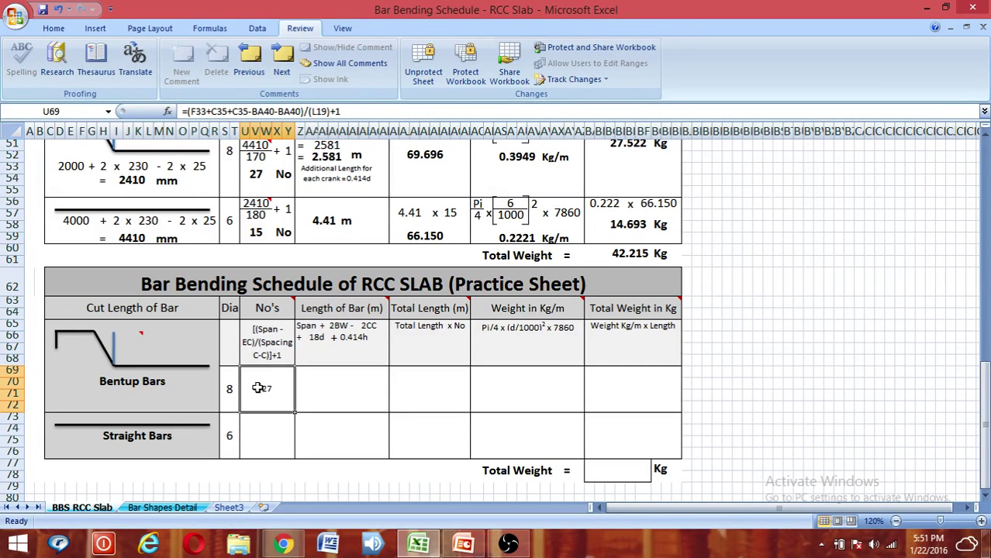
Begin the bent-up bars' length formula in the practice sheet with the 2000 mm span cell, =S40
{"action": "left_click", "coordinate": [337, 383]}
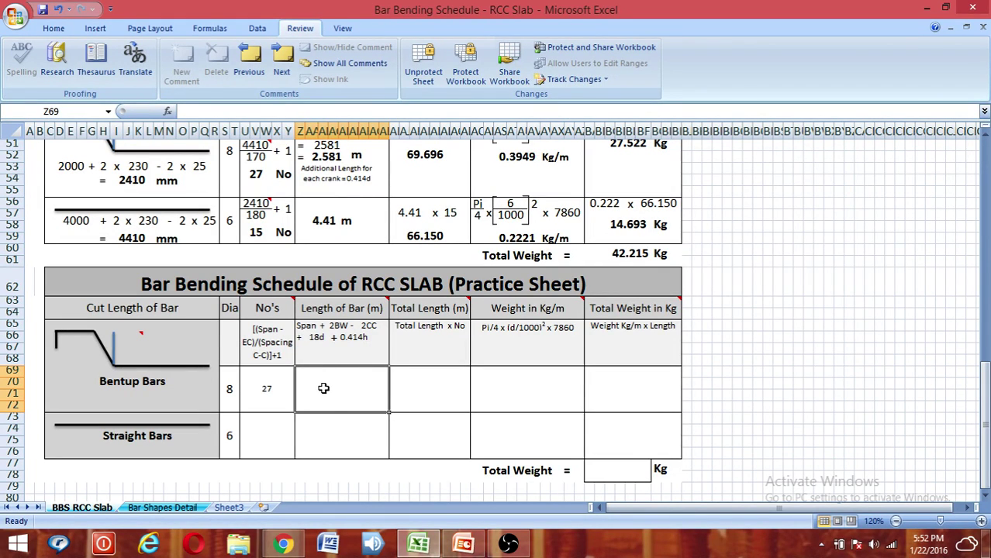
{"action": "type", "text": "="}
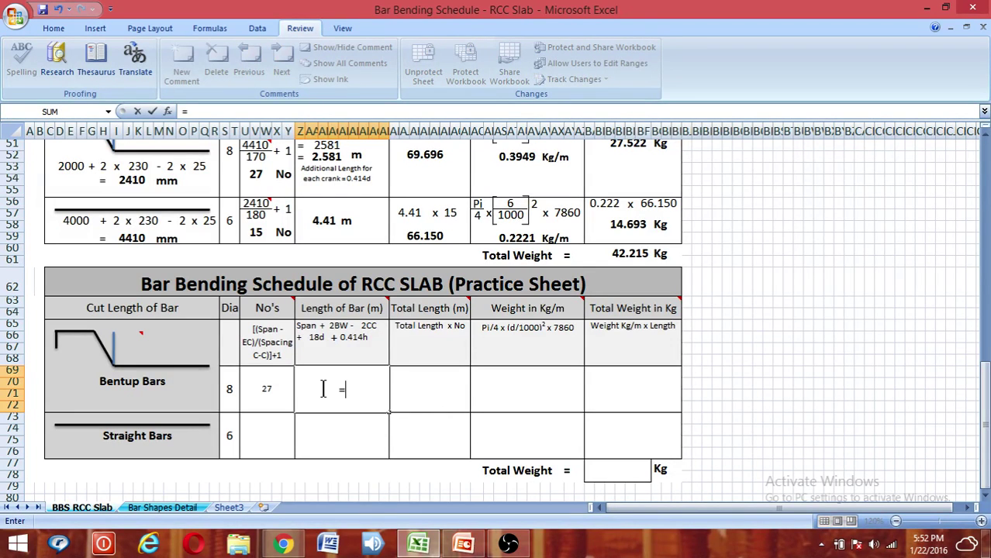
{"action": "scroll", "coordinate": [329, 387], "scroll_direction": "up", "scroll_amount": 3}
{"action": "scroll", "coordinate": [336, 388], "scroll_direction": "down", "scroll_amount": 2}
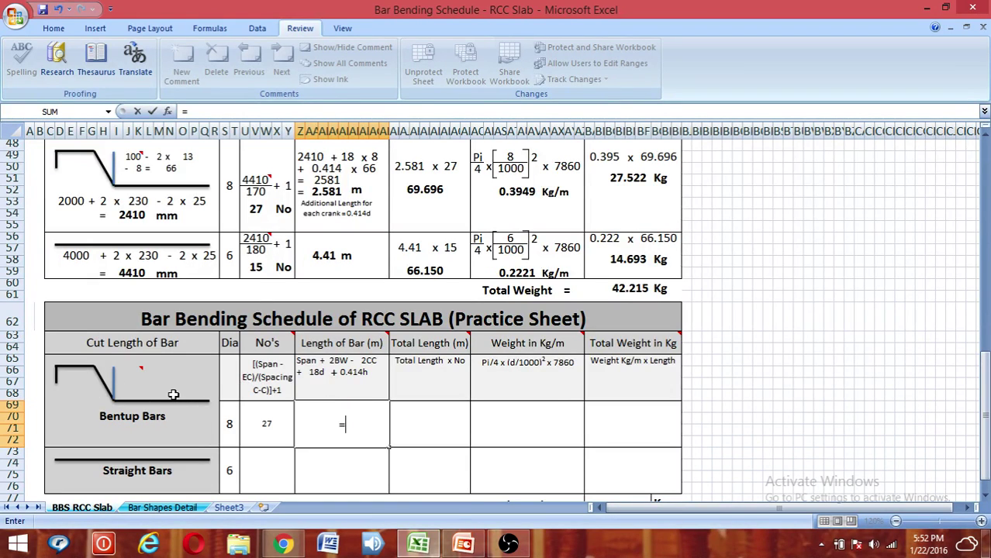
{"action": "scroll", "coordinate": [178, 392], "scroll_direction": "up", "scroll_amount": 14}
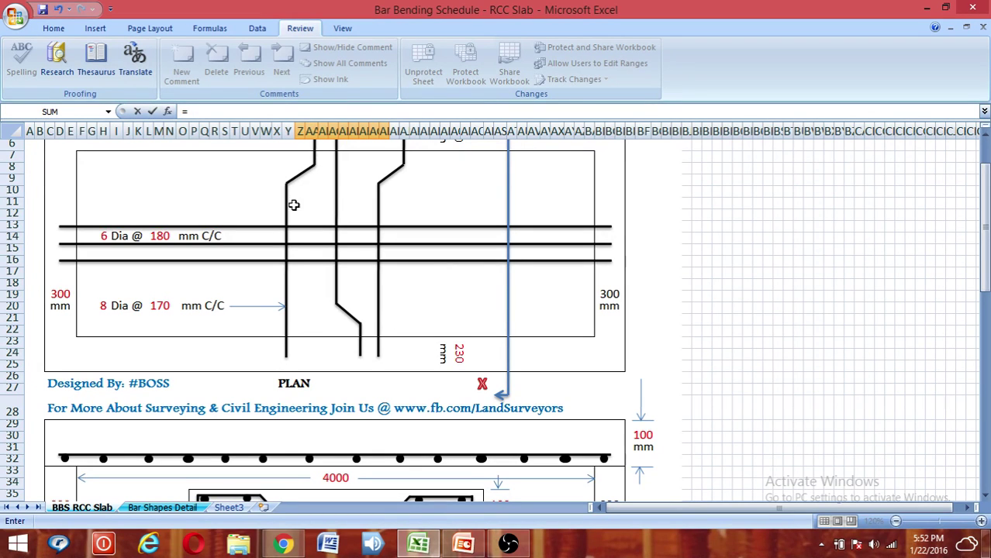
{"action": "scroll", "coordinate": [309, 229], "scroll_direction": "down", "scroll_amount": 2}
{"action": "scroll", "coordinate": [309, 229], "scroll_direction": "down", "scroll_amount": 8}
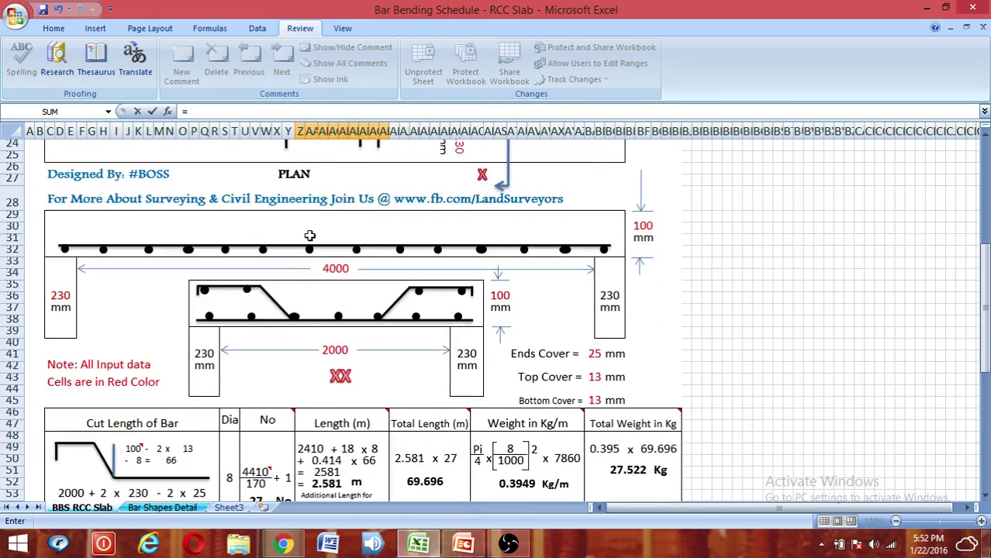
{"action": "left_click", "coordinate": [330, 197]}
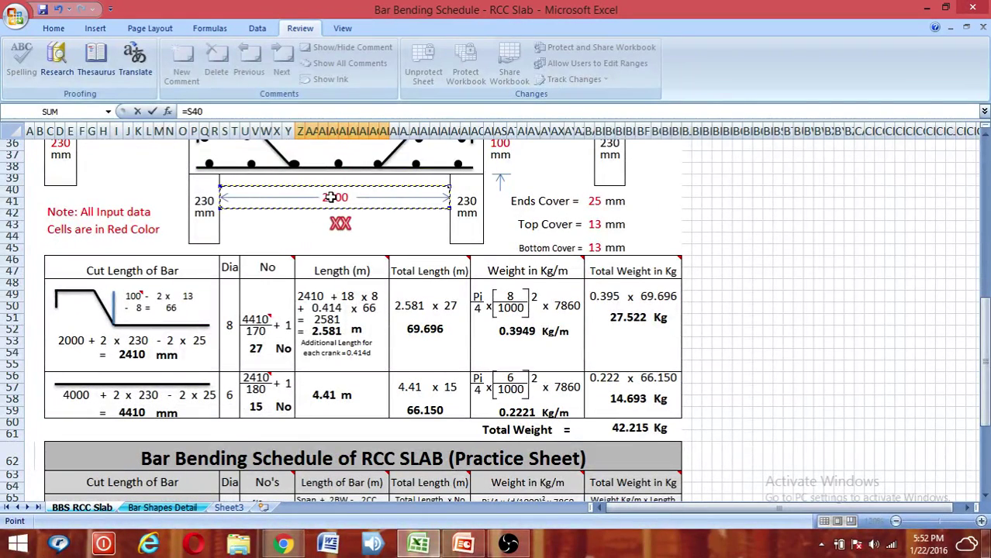
{"action": "scroll", "coordinate": [333, 200], "scroll_direction": "down", "scroll_amount": 5}
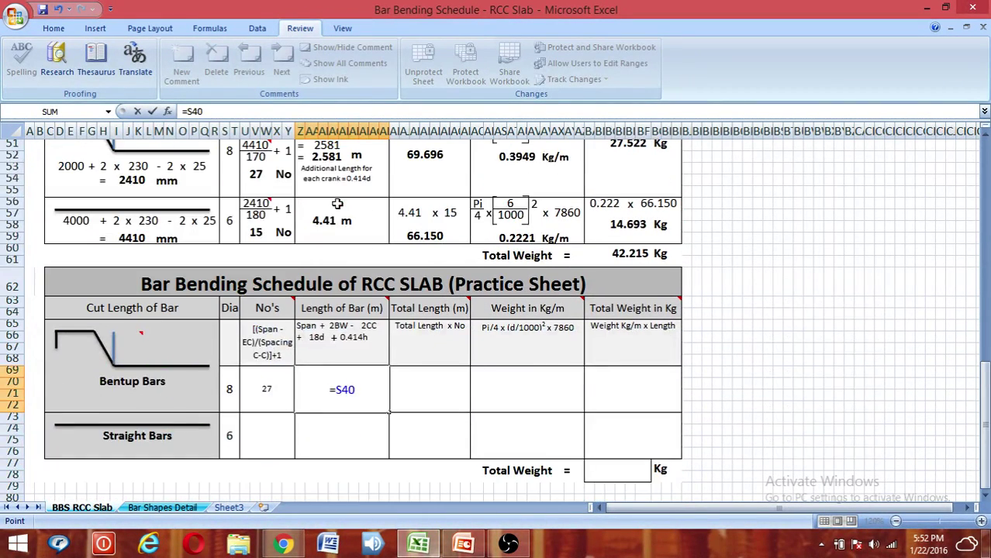
Extend the bent-up bars' length formula by adding the 230 mm support width cell C35 twice
{"action": "scroll", "coordinate": [337, 203], "scroll_direction": "up", "scroll_amount": 5}
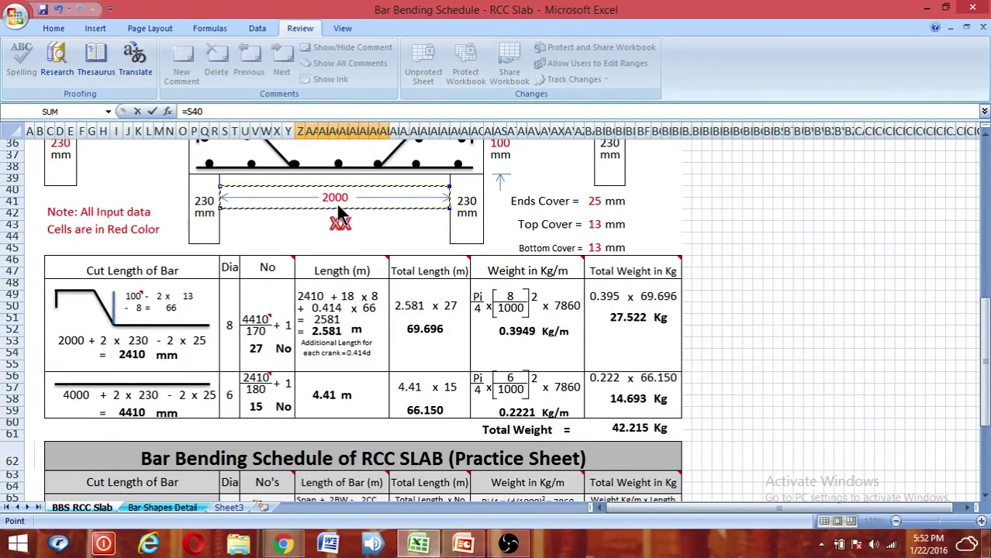
{"action": "type", "text": "+"}
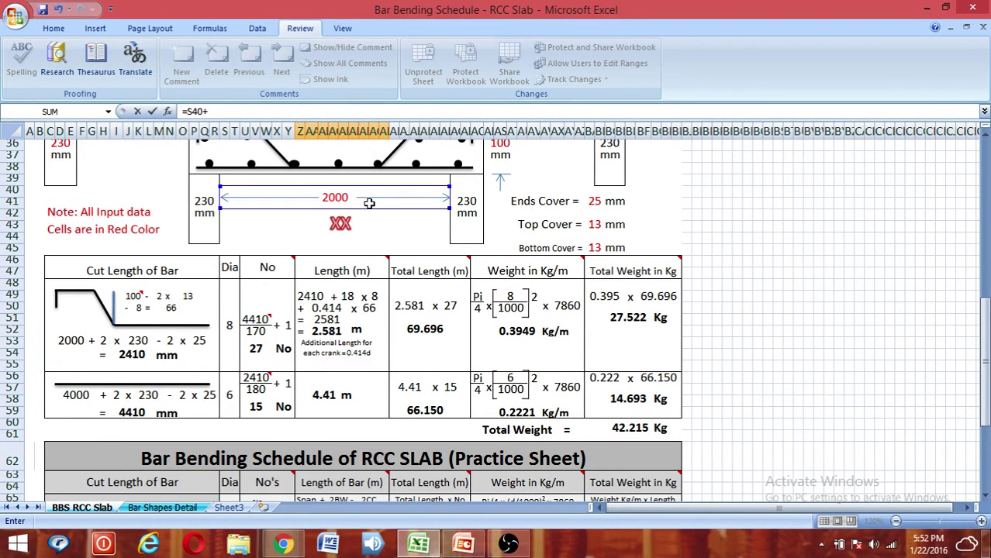
{"action": "scroll", "coordinate": [113, 178], "scroll_direction": "up", "scroll_amount": 1}
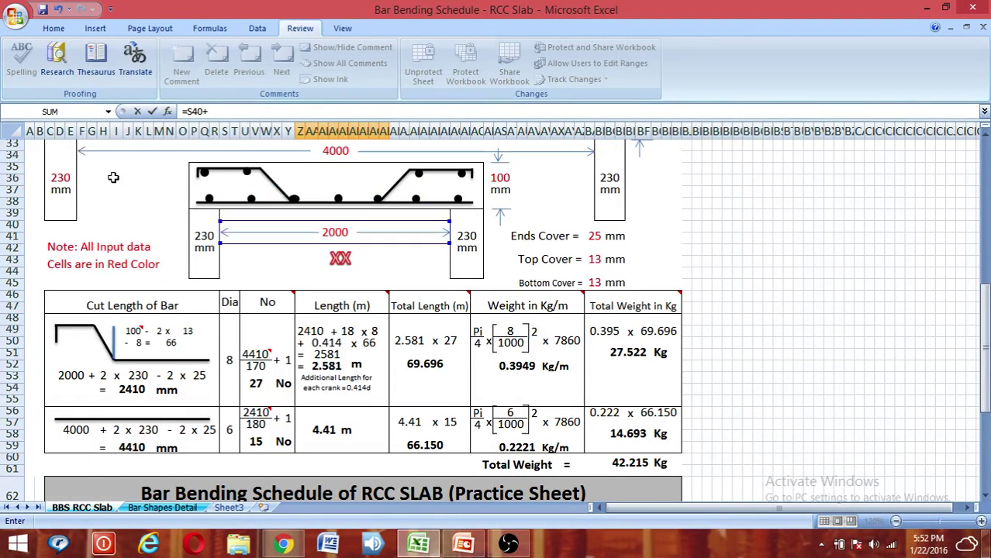
{"action": "left_click", "coordinate": [59, 180]}
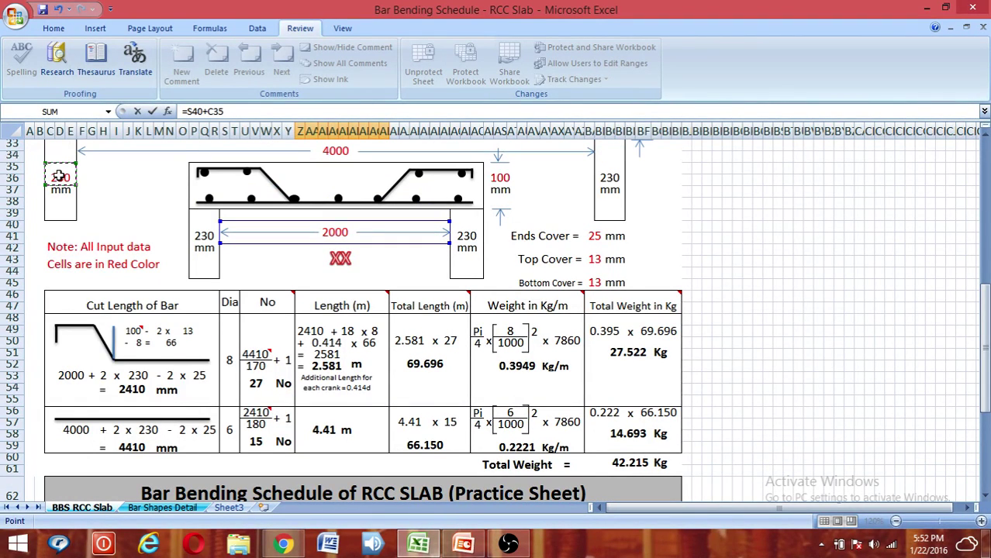
{"action": "type", "text": "+"}
{"action": "left_click", "coordinate": [60, 175]}
{"action": "scroll", "coordinate": [353, 240], "scroll_direction": "down", "scroll_amount": 3}
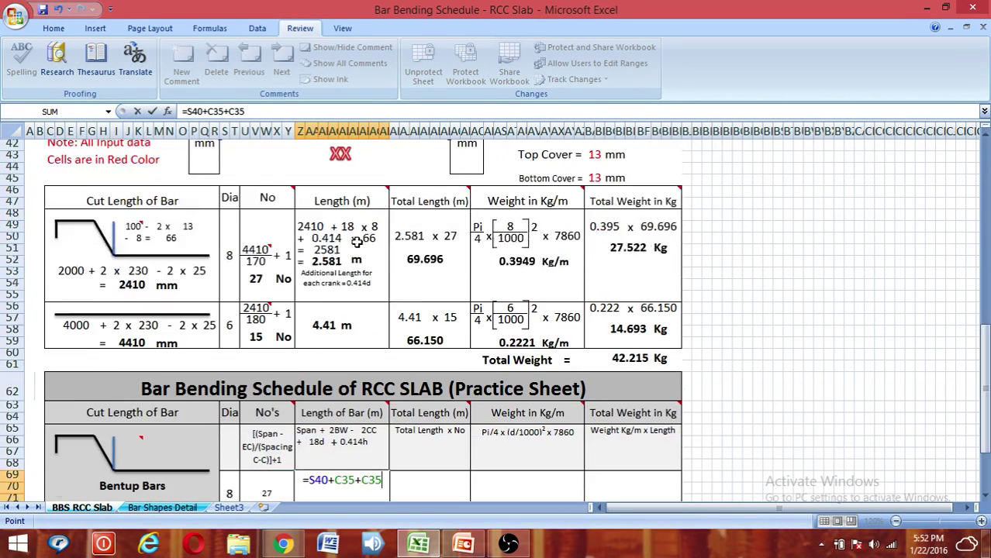
{"action": "scroll", "coordinate": [357, 242], "scroll_direction": "down", "scroll_amount": 3}
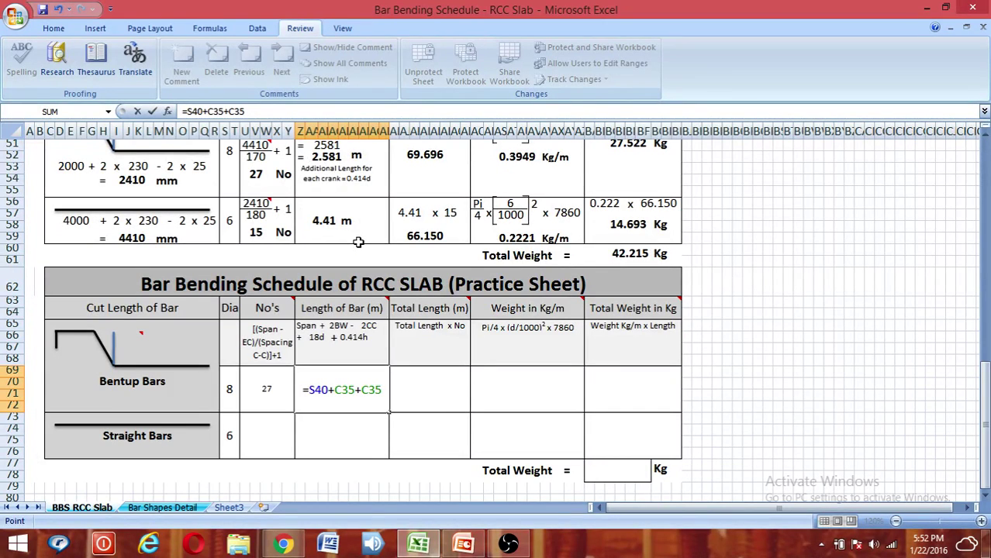
Subtract the 25 mm ends cover cell BA40 twice in the bent-up bars' length formula
{"action": "type", "text": "-"}
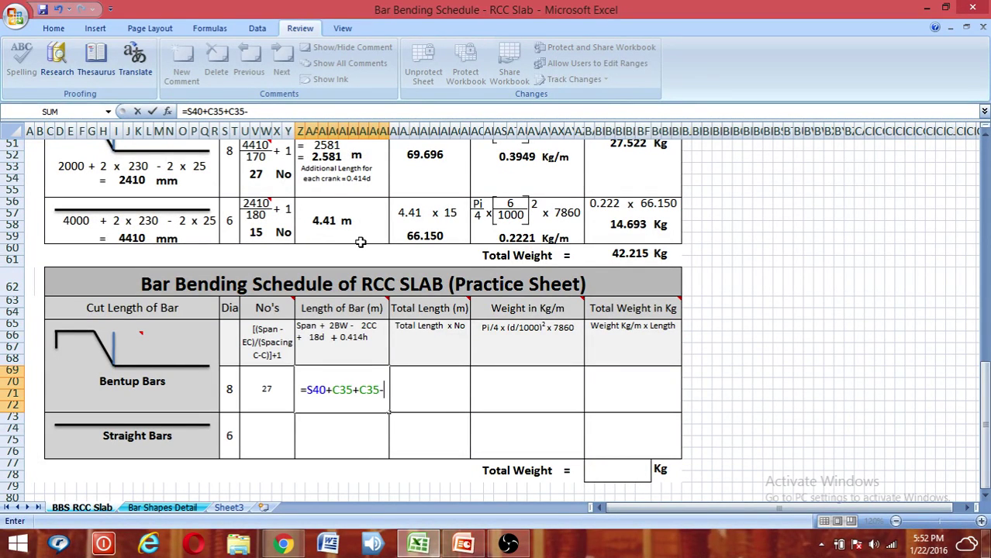
{"action": "scroll", "coordinate": [361, 243], "scroll_direction": "up", "scroll_amount": 6}
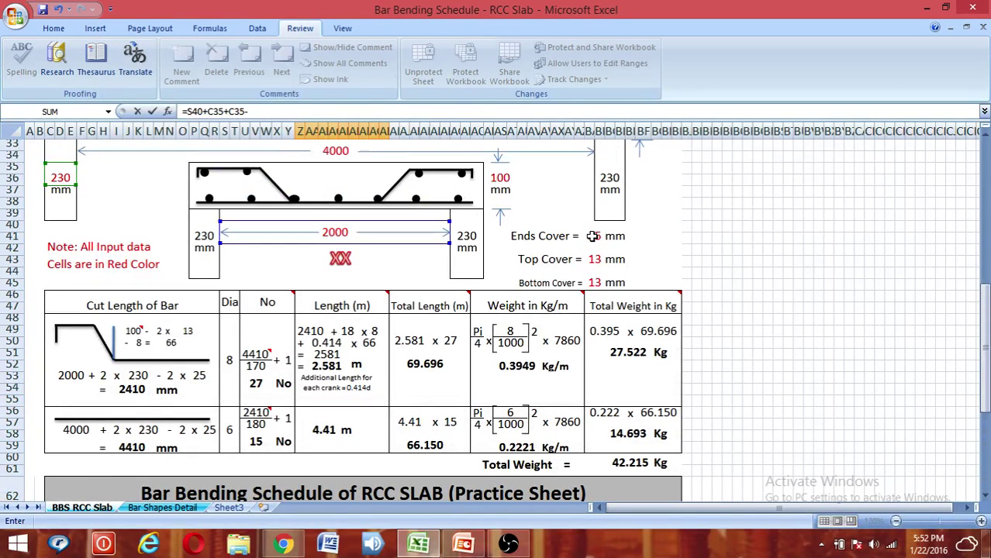
{"action": "left_click", "coordinate": [593, 236]}
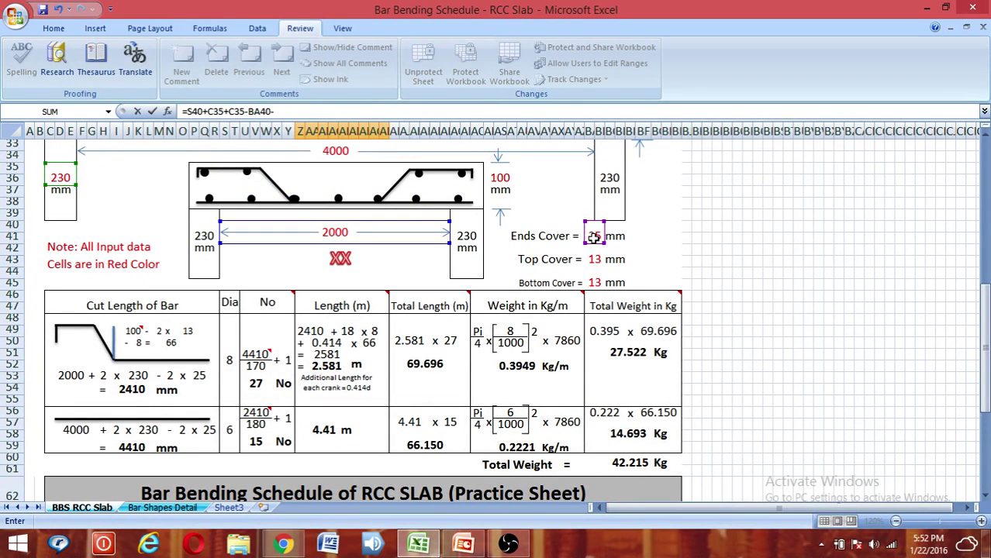
{"action": "type", "text": "-"}
{"action": "left_click", "coordinate": [593, 235]}
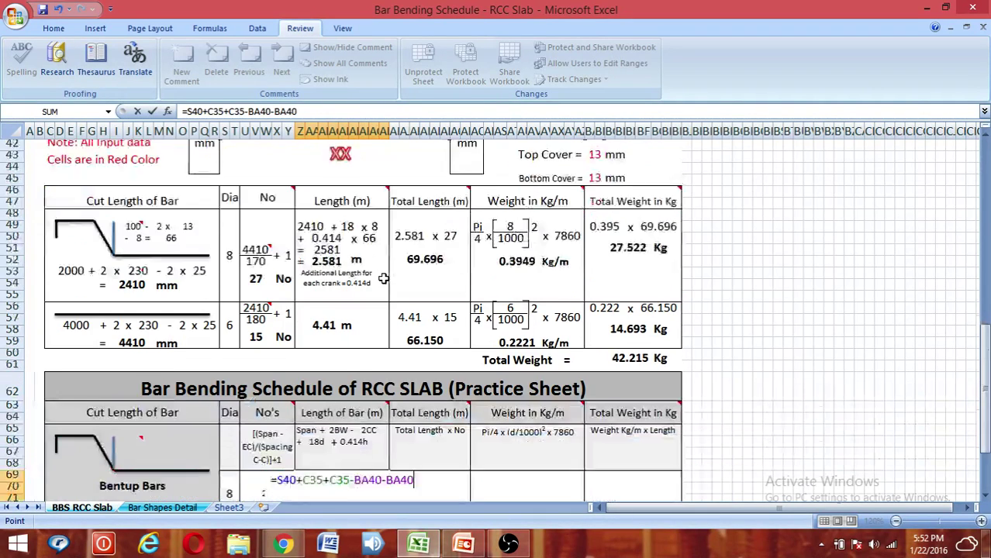
{"action": "scroll", "coordinate": [385, 284], "scroll_direction": "down", "scroll_amount": 6}
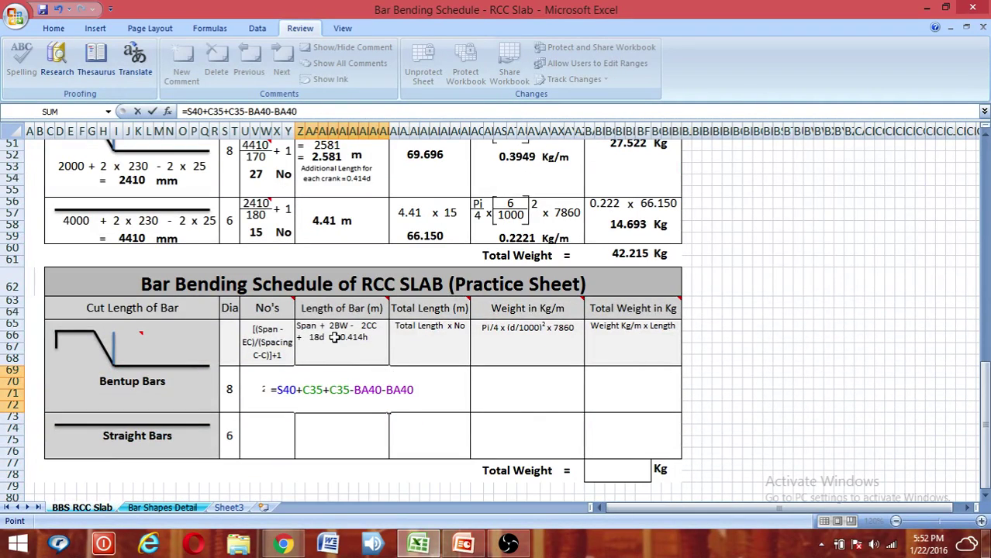
Add 18 times the bent-up bar diameter to the length formula as +(18*S69)
{"action": "scroll", "coordinate": [334, 336], "scroll_direction": "up", "scroll_amount": 5}
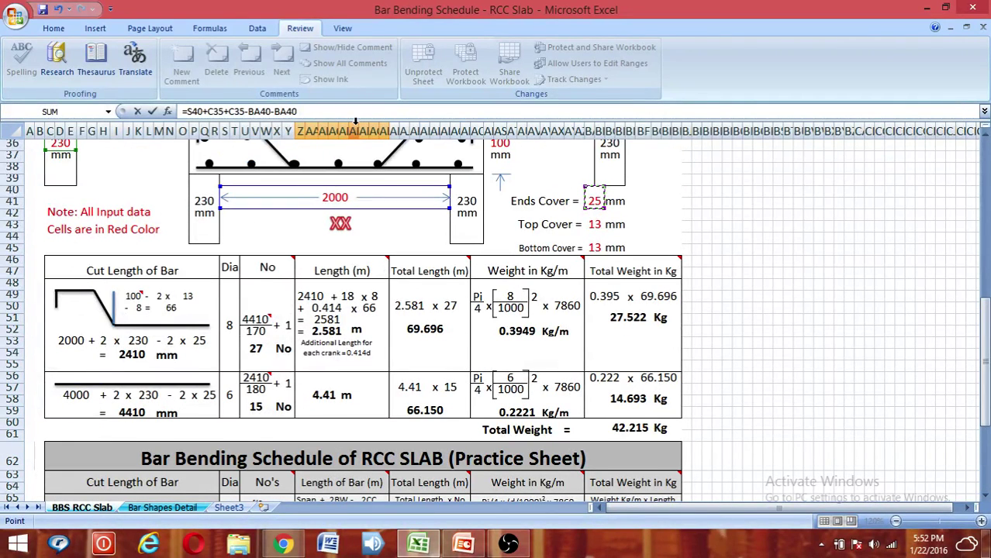
{"action": "type", "text": "+(18*"}
{"action": "scroll", "coordinate": [363, 222], "scroll_direction": "down", "scroll_amount": 5}
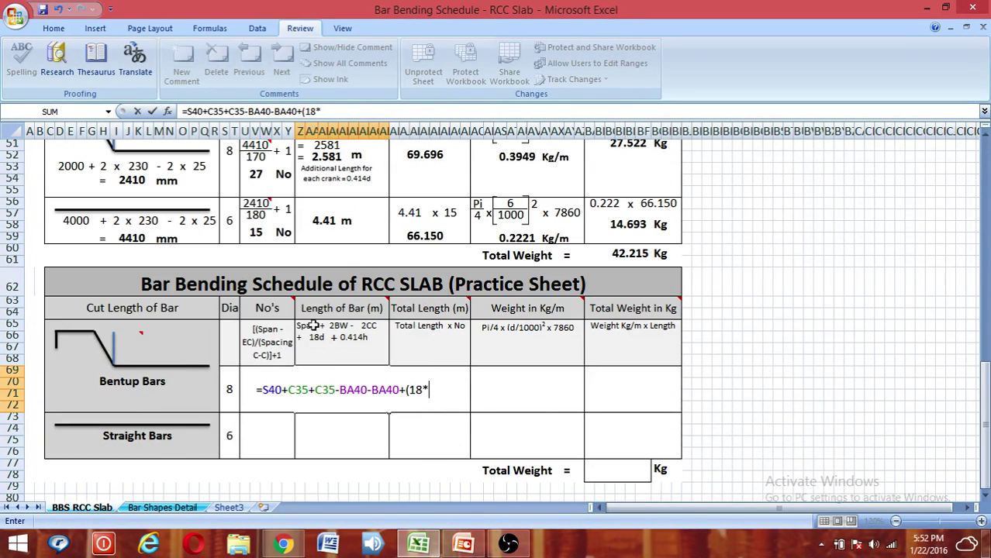
{"action": "left_click", "coordinate": [230, 390]}
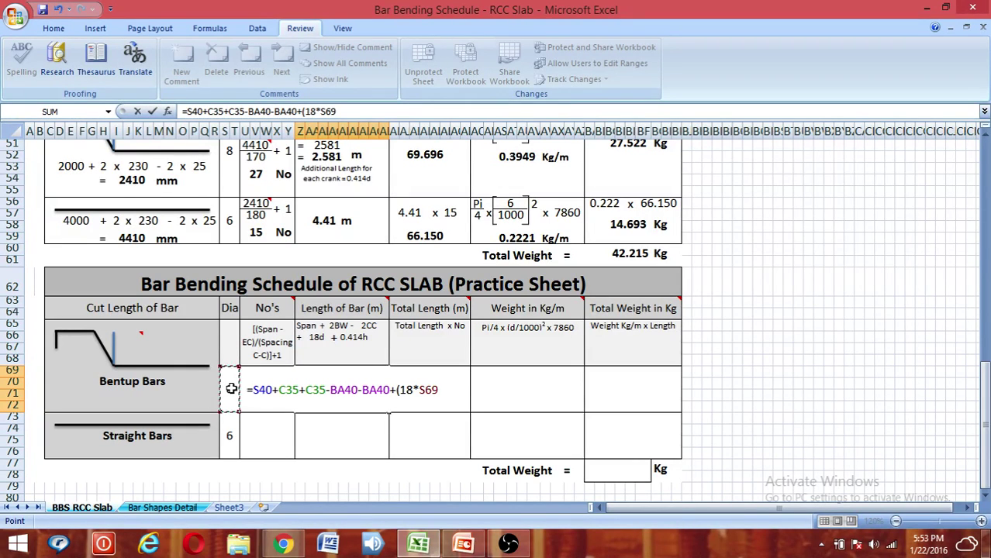
{"action": "type", "text": ")"}
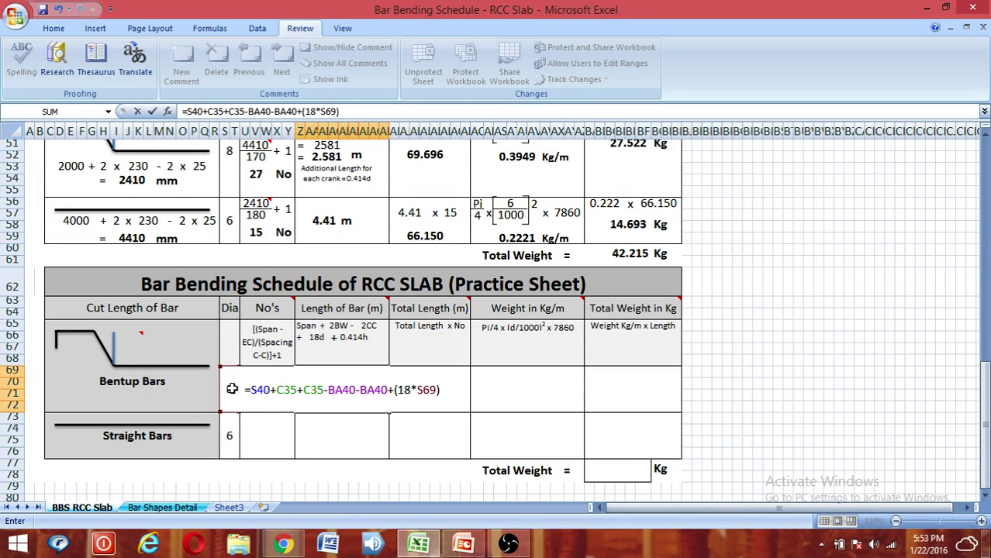
Add the crank allowance (0.414*66) and enter the bent-up bars' length as =S40+C35+C35-BA40-BA40+(18*S69)+(0.414*66)
{"action": "type", "text": "+"}
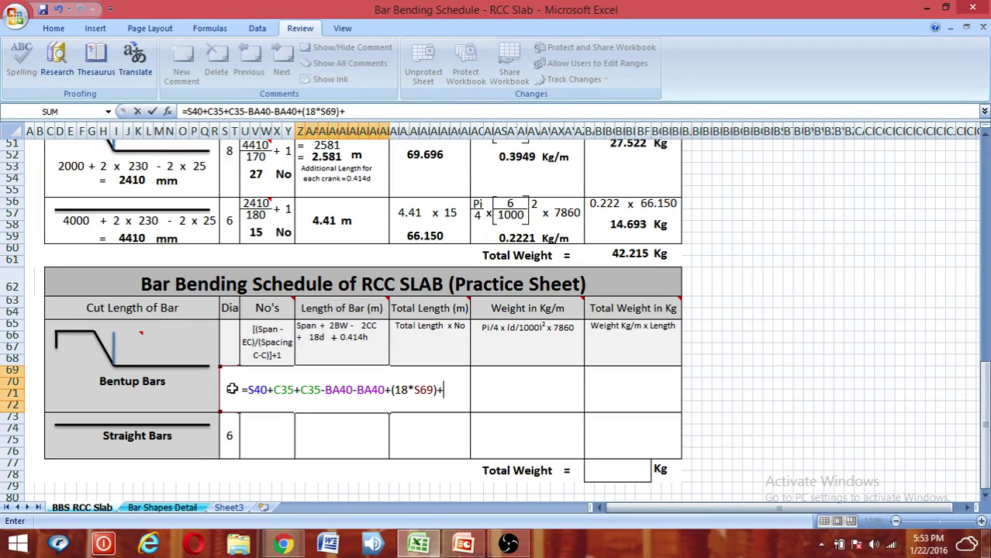
{"action": "type", "text": "(0.414"}
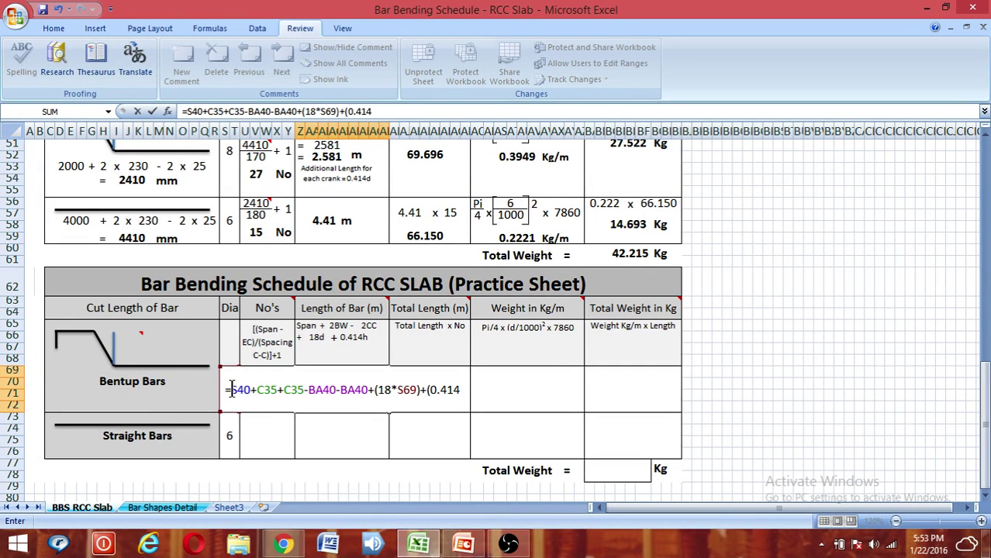
{"action": "type", "text": "*"}
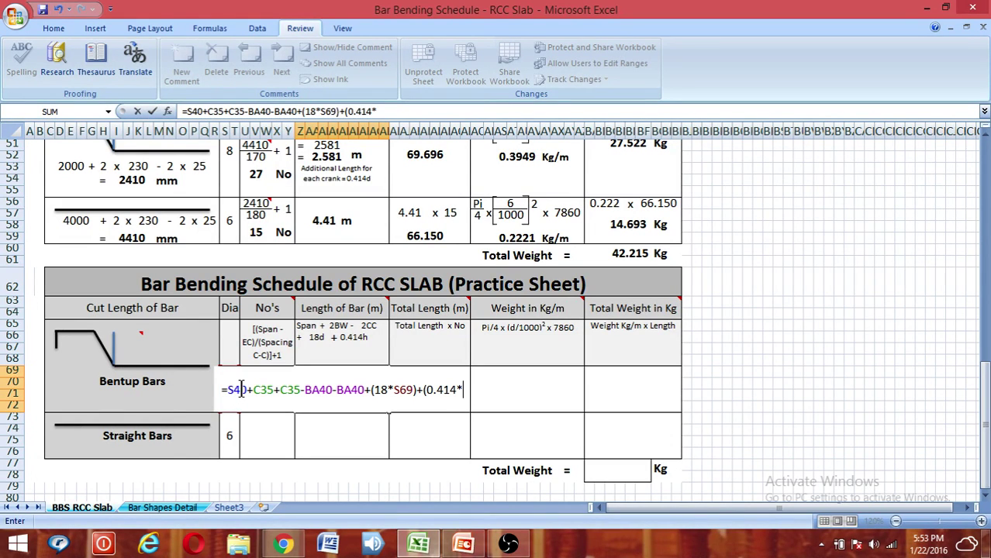
{"action": "scroll", "coordinate": [242, 390], "scroll_direction": "up", "scroll_amount": 1}
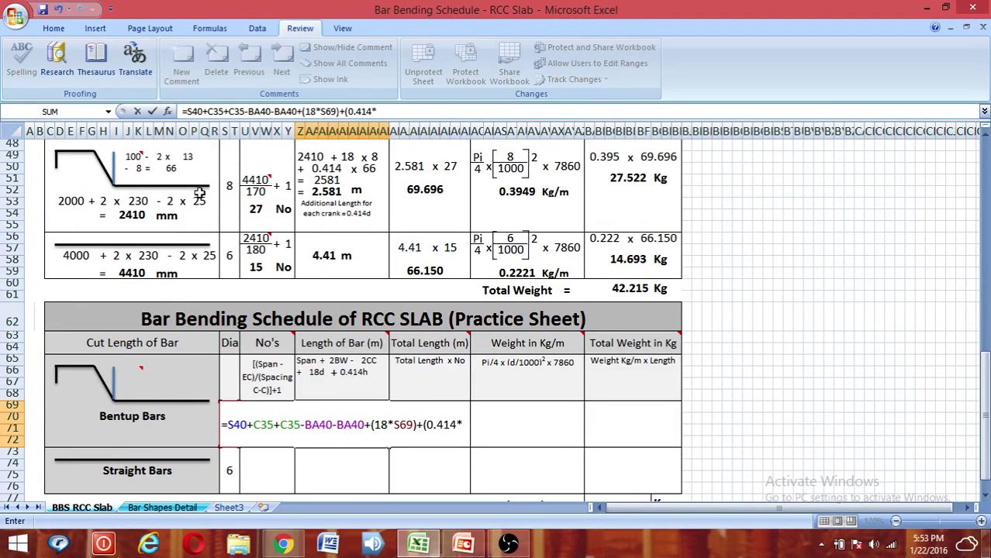
{"action": "type", "text": "66"}
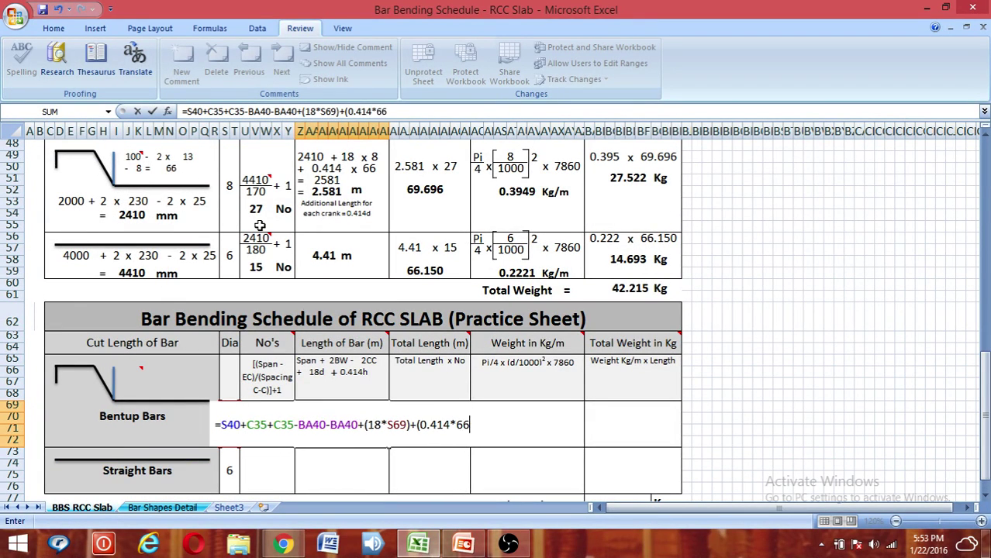
{"action": "type", "text": ")"}
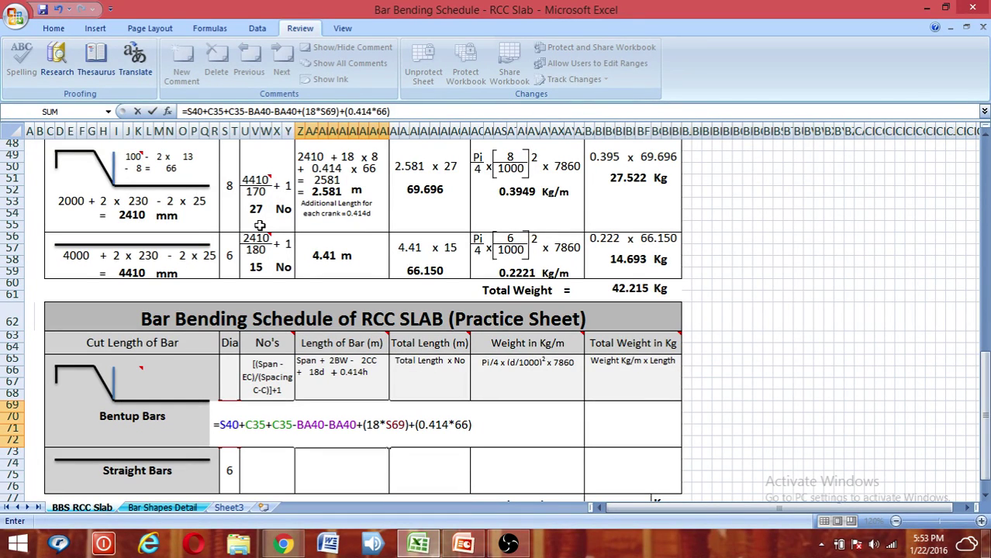
{"action": "key", "text": "Return"}
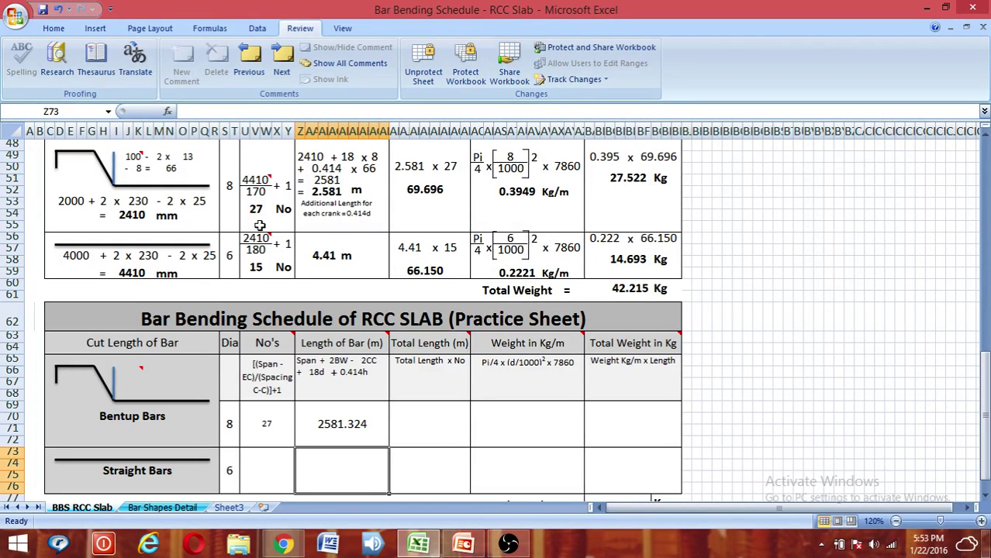
{"action": "left_click", "coordinate": [365, 426]}
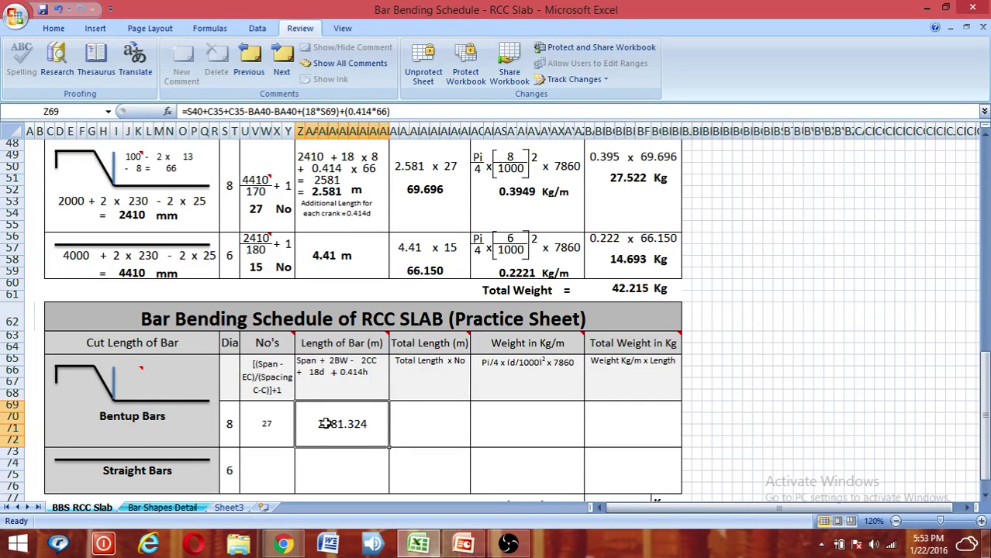
Convert the bent-up bars' length to metres by bracketing the whole formula and dividing it by 1000
{"action": "mouse_move", "coordinate": [373, 342]}
{"action": "left_click", "coordinate": [191, 111]}
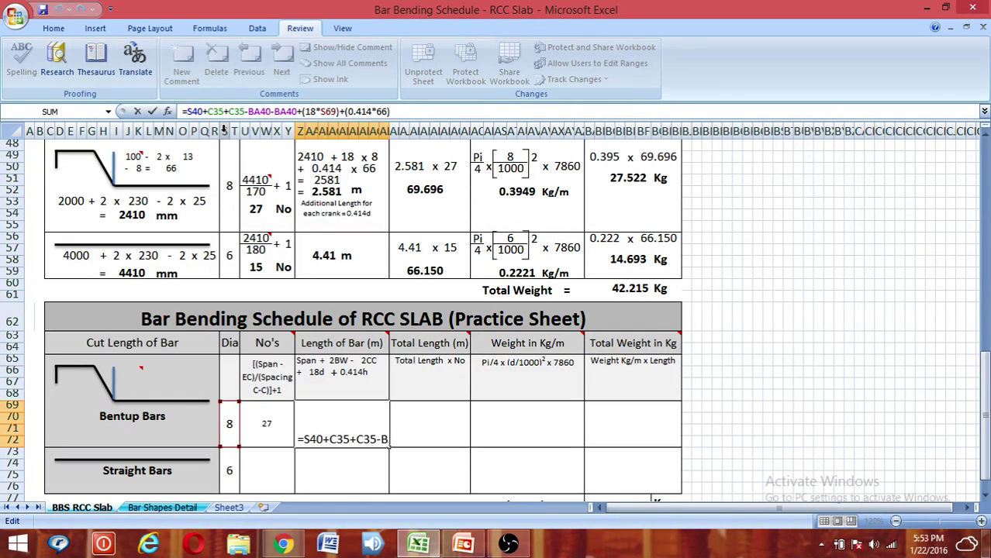
{"action": "type", "text": "("}
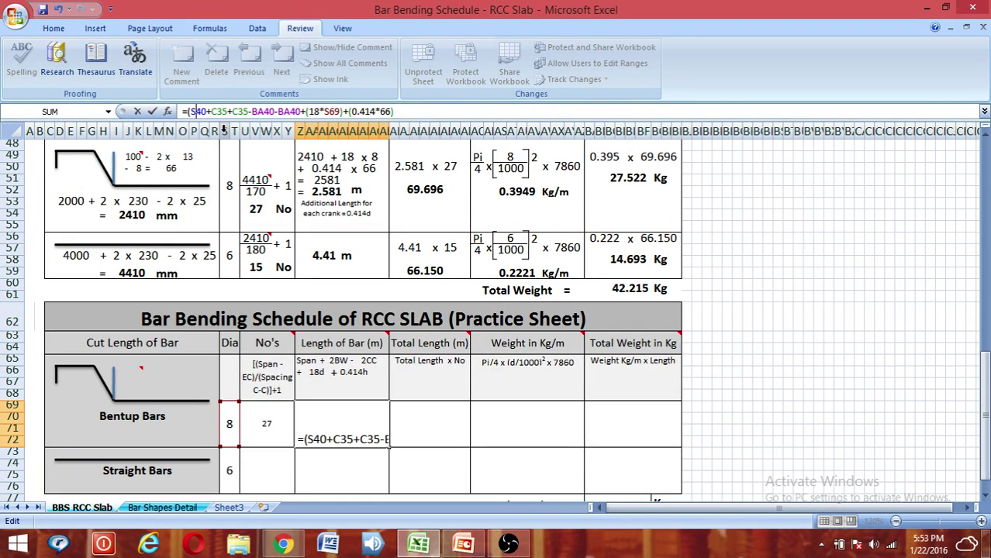
{"action": "key", "text": "Right"}
{"action": "key", "text": "Right"}
{"action": "key", "text": "Right"}
{"action": "key", "text": "Right"}
{"action": "key", "text": "Right"}
{"action": "key", "text": "Right"}
{"action": "key", "text": "Right"}
{"action": "key", "text": "Right"}
{"action": "key", "text": "Right"}
{"action": "key", "text": "Right"}
{"action": "key", "text": "Right"}
{"action": "key", "text": "Right"}
{"action": "key", "text": "Right"}
{"action": "key", "text": "Right"}
{"action": "key", "text": "Right"}
{"action": "key", "text": "Right"}
{"action": "key", "text": "Right"}
{"action": "key", "text": "Right"}
{"action": "key", "text": "Right"}
{"action": "key", "text": "Right"}
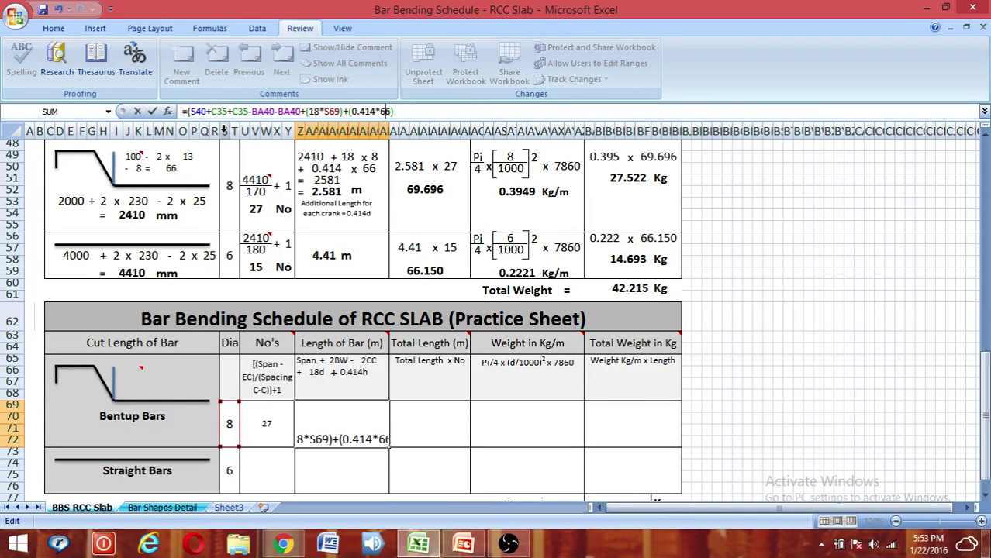
{"action": "type", "text": "))"}
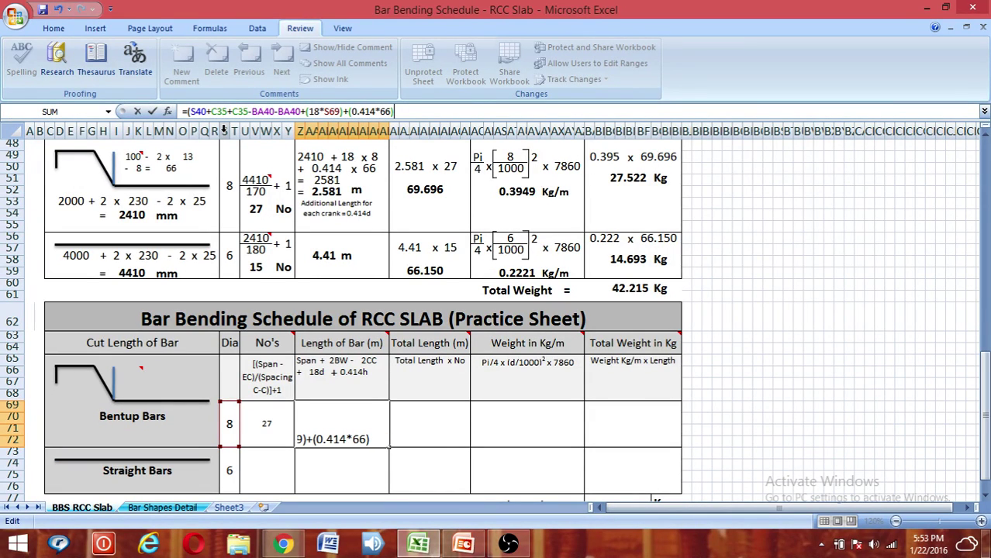
{"action": "type", "text": ")/1000"}
{"action": "key", "text": "Return"}
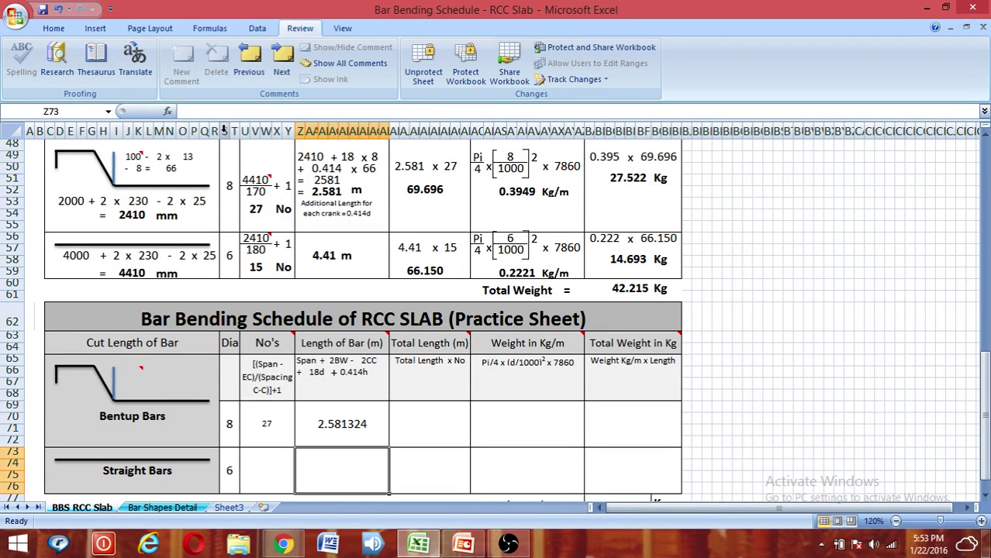
{"action": "left_click", "coordinate": [335, 428]}
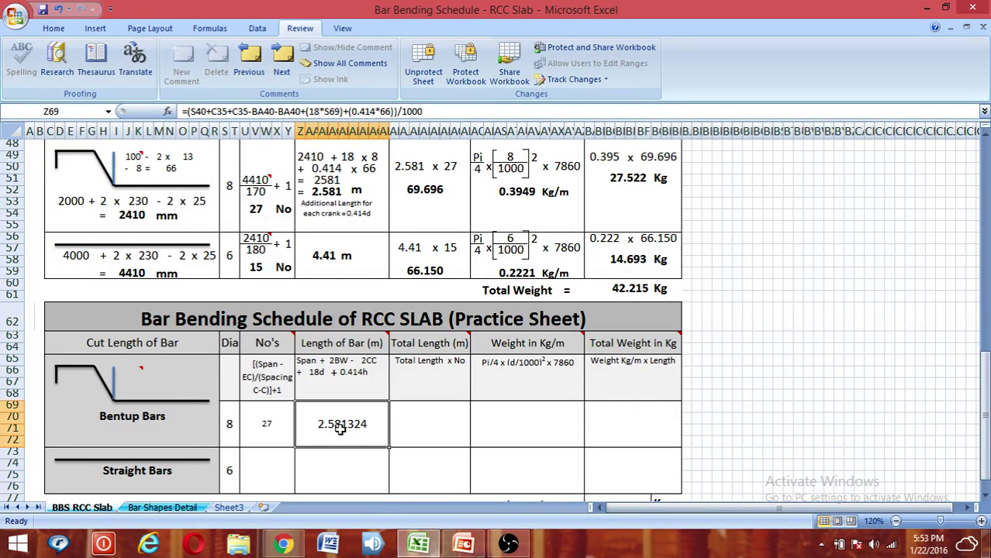
{"action": "left_click", "coordinate": [54, 29]}
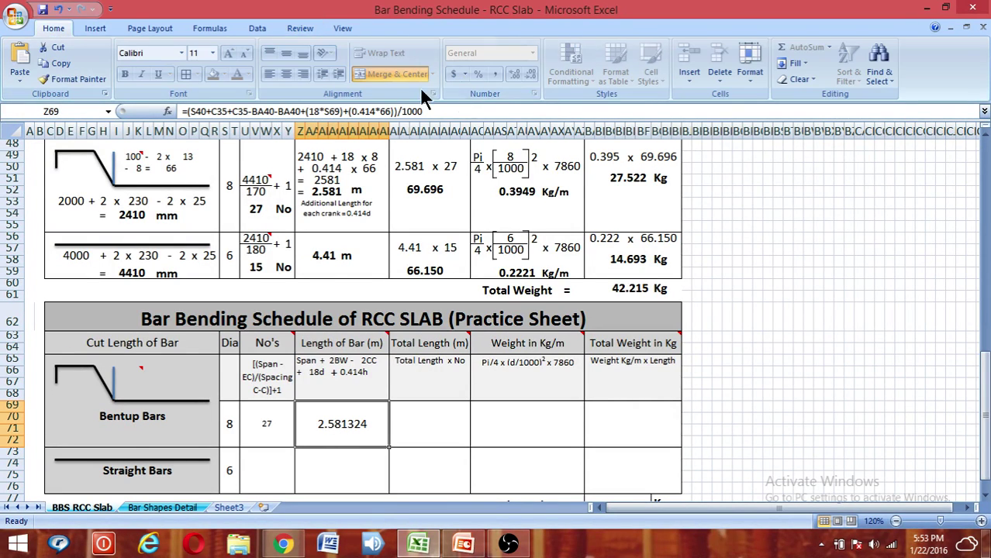
{"action": "left_click", "coordinate": [457, 440]}
{"action": "left_click", "coordinate": [338, 419]}
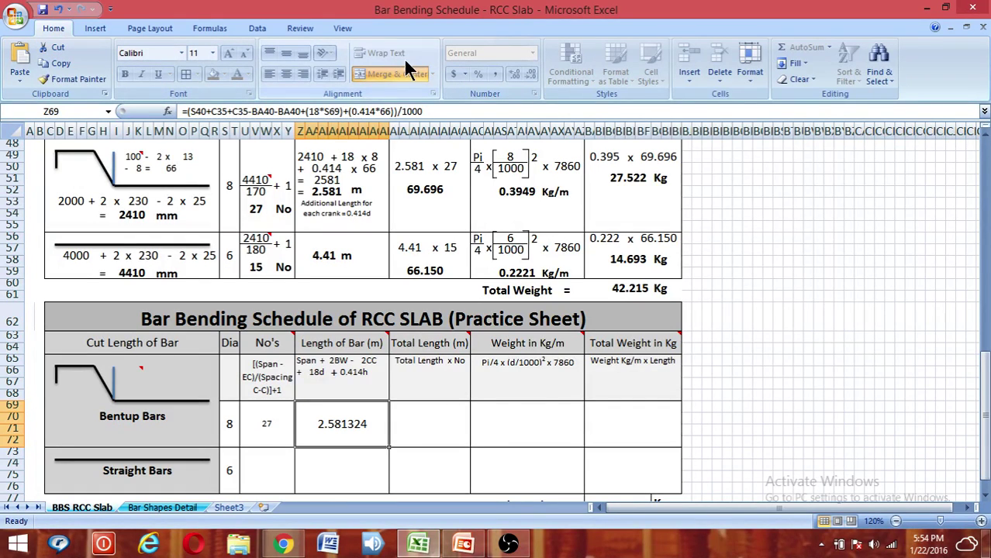
{"action": "left_click", "coordinate": [430, 424]}
{"action": "left_click", "coordinate": [380, 423]}
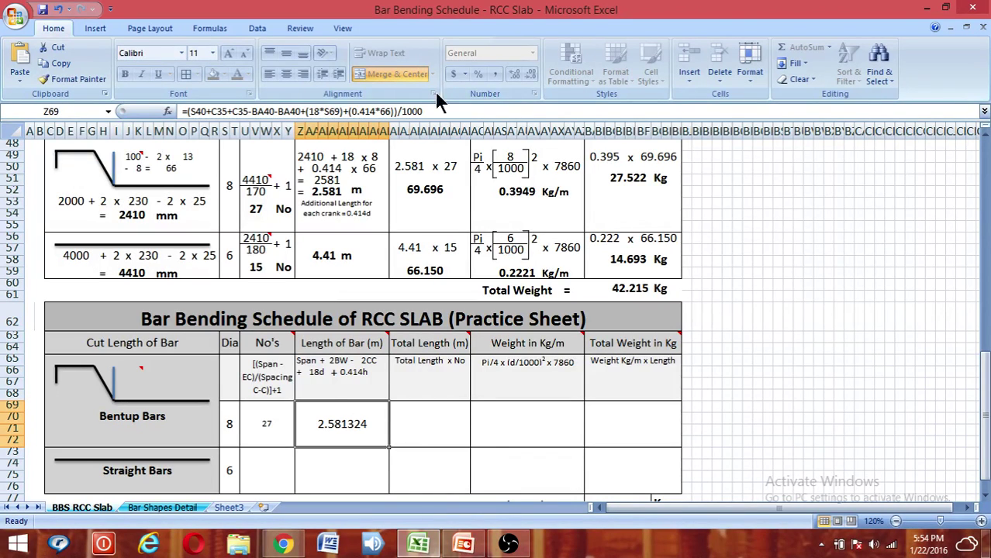
{"action": "left_click", "coordinate": [432, 423]}
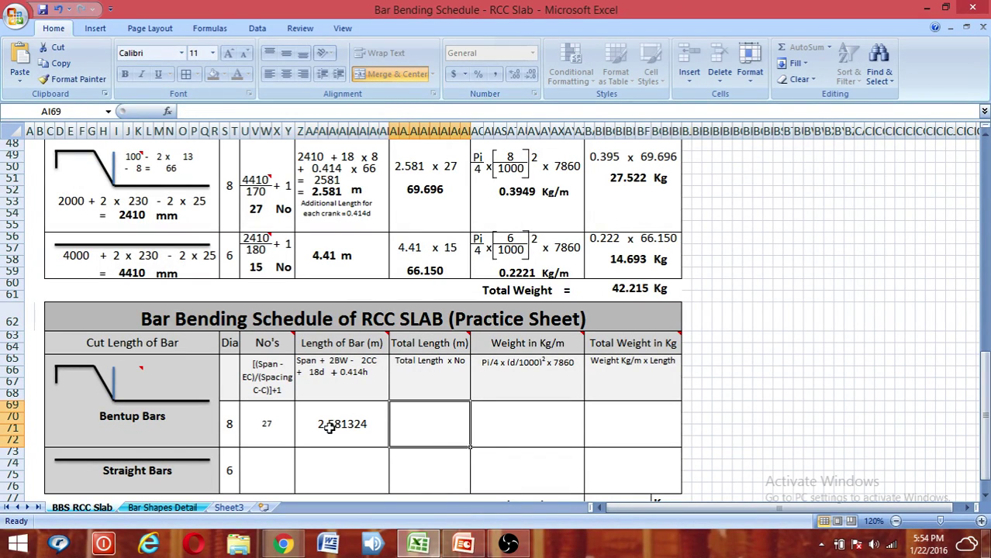
{"action": "left_click", "coordinate": [339, 424]}
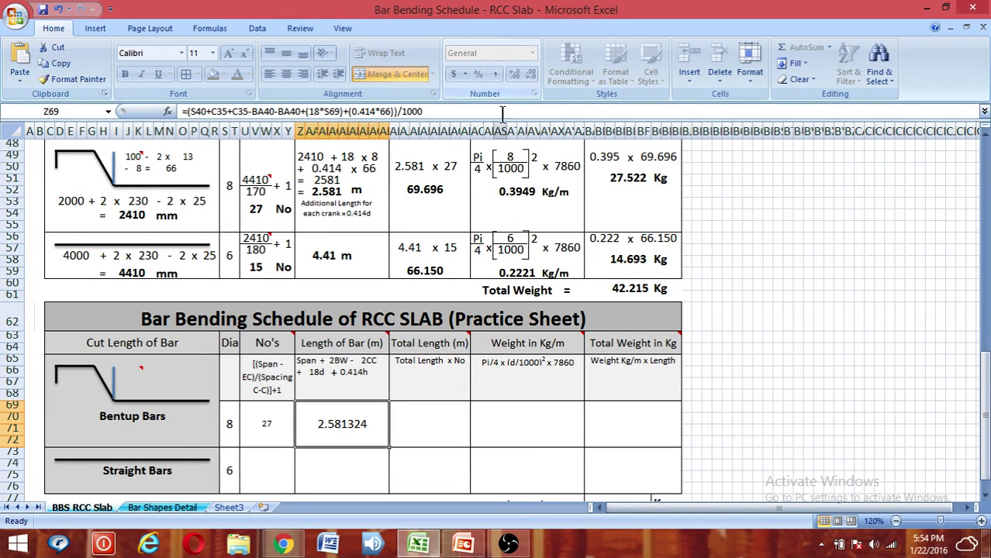
Calculate the bent-up bars' total length by multiplying bar length by bar count with =Z69*U69
{"action": "left_click", "coordinate": [427, 418]}
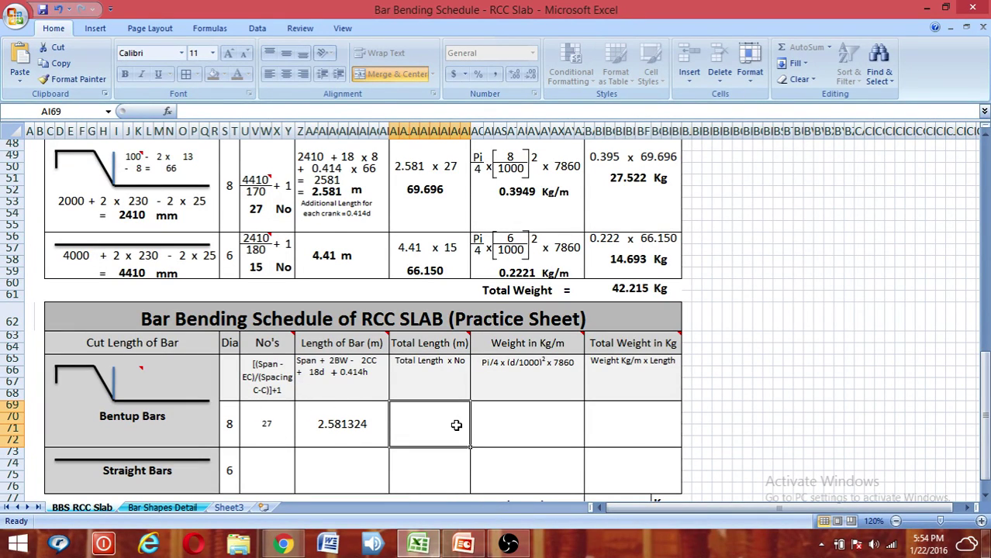
{"action": "type", "text": "="}
{"action": "left_click", "coordinate": [343, 424]}
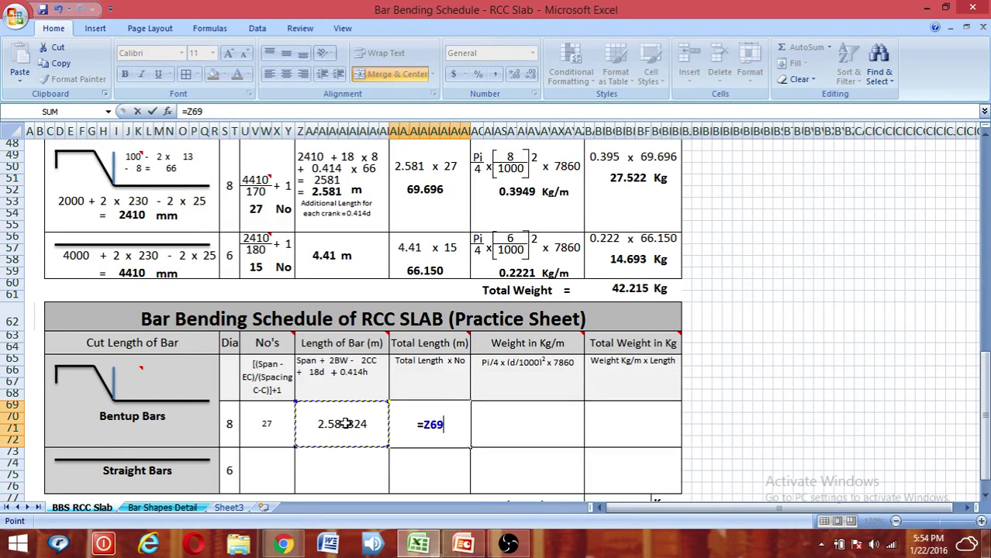
{"action": "type", "text": "*"}
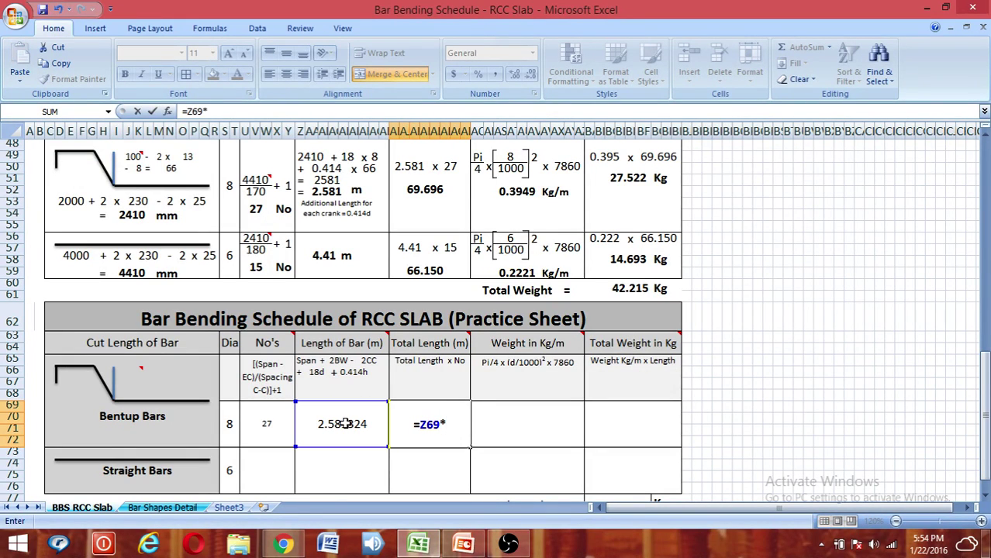
{"action": "left_click", "coordinate": [266, 421]}
{"action": "key", "text": "Return"}
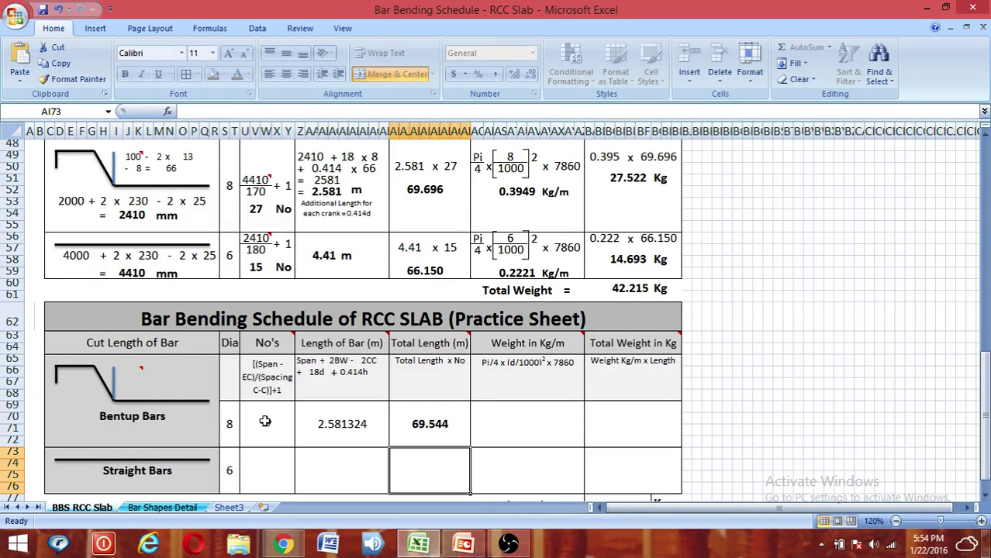
{"action": "left_click", "coordinate": [425, 429]}
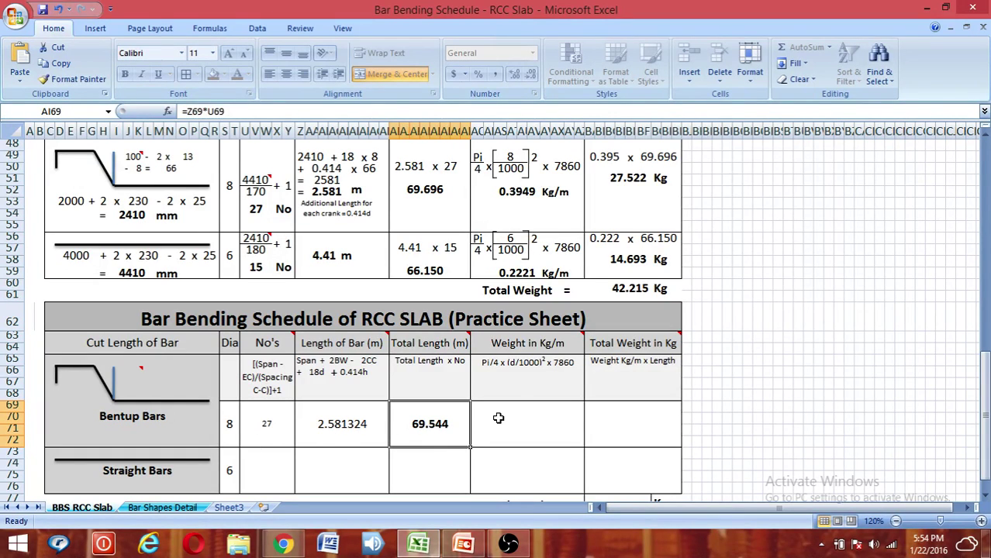
Begin the bent-up bars' weight per metre formula as =0786*(S69/1000), referencing the bar diameter cell
{"action": "left_click", "coordinate": [521, 415]}
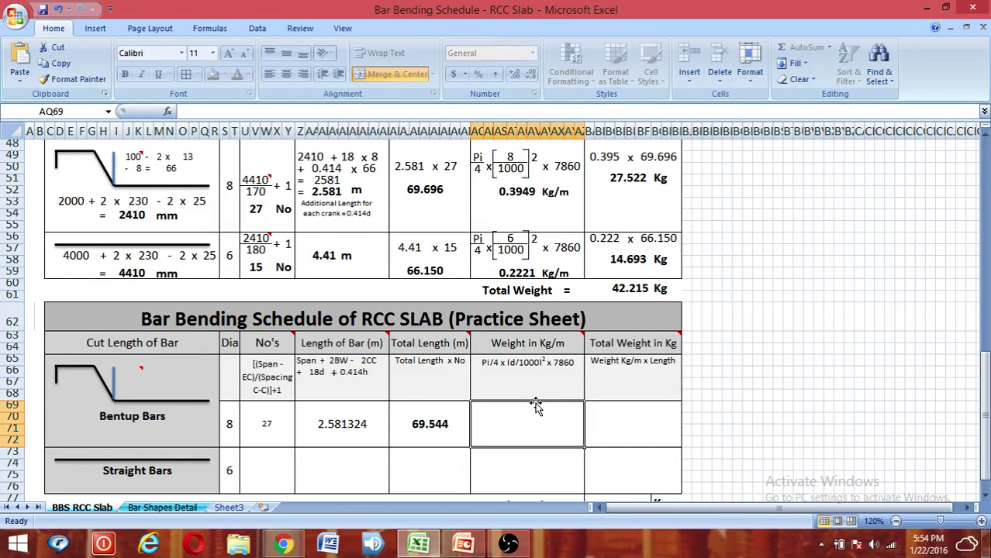
{"action": "type", "text": "="}
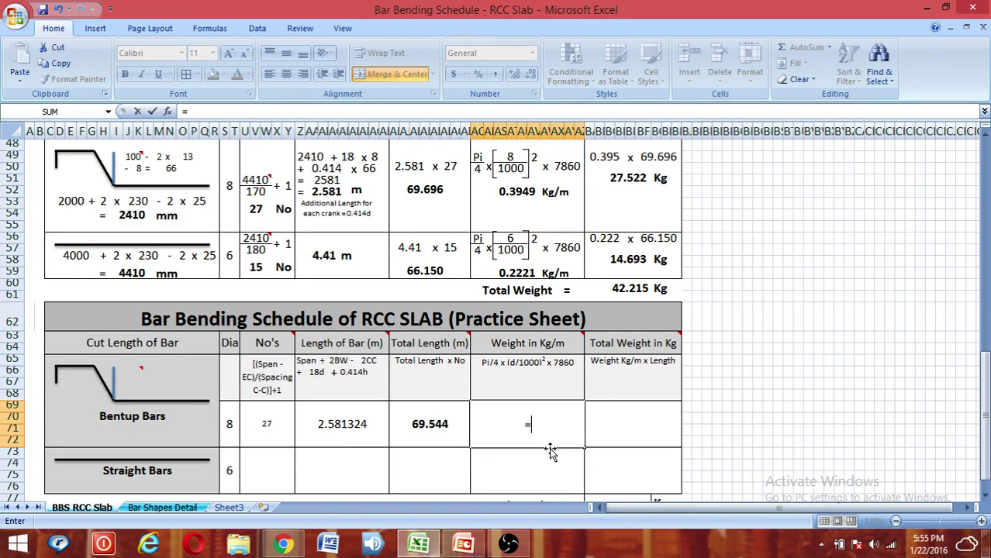
{"action": "type", "text": "0786"}
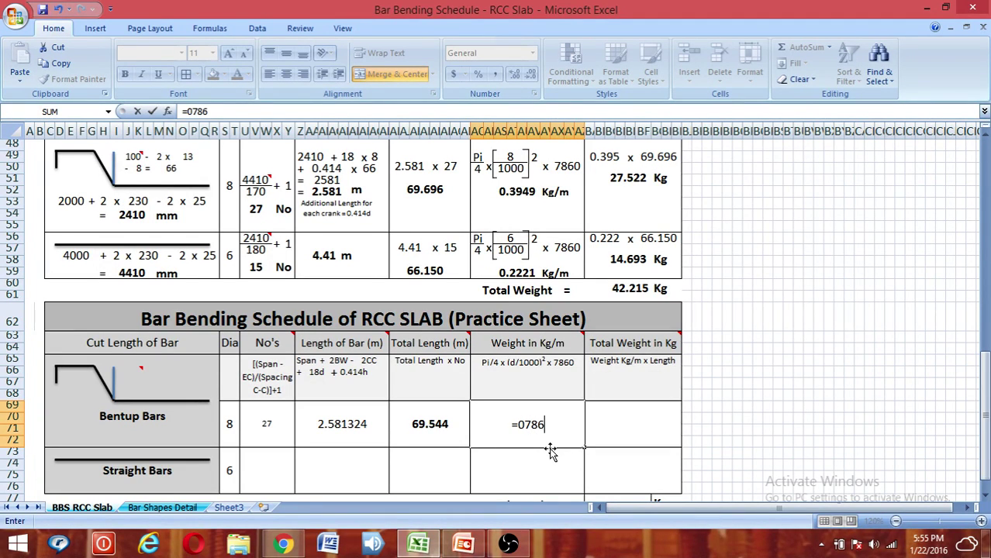
{"action": "type", "text": "*"}
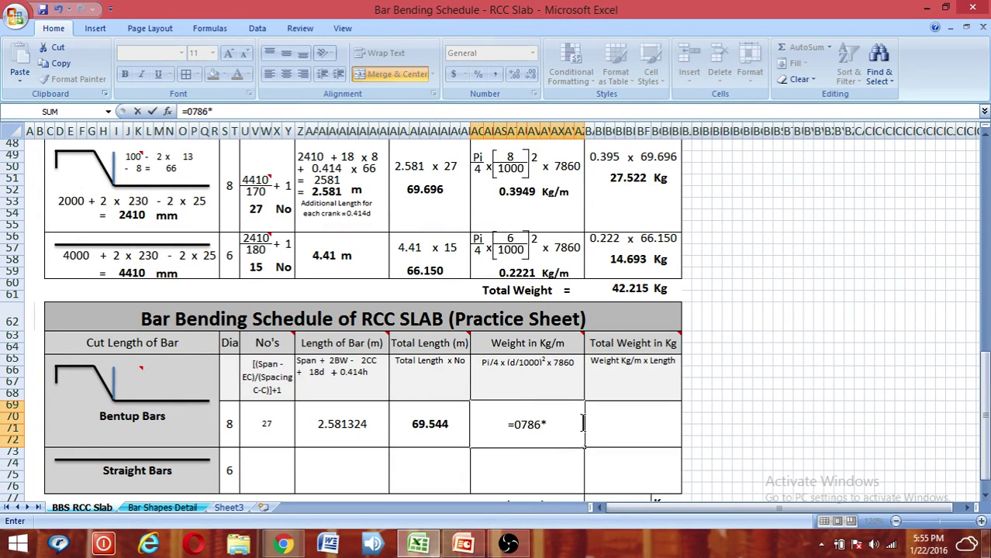
{"action": "type", "text": "("}
{"action": "left_click", "coordinate": [226, 430]}
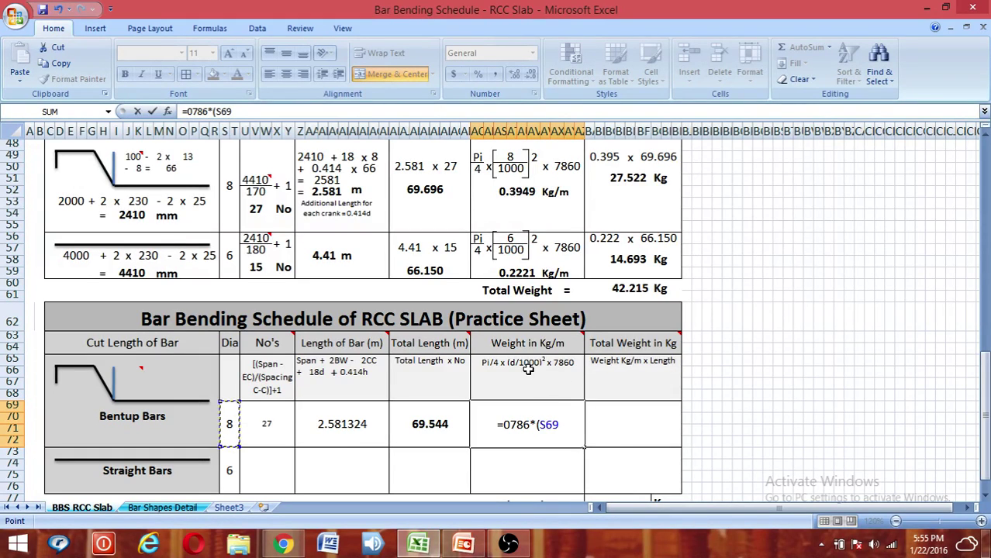
{"action": "type", "text": "/1000"}
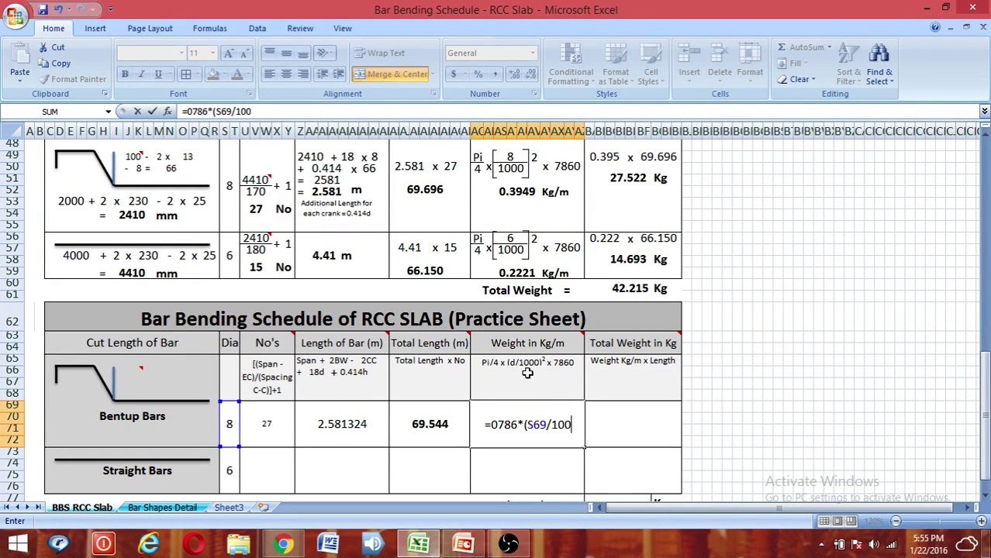
{"action": "type", "text": "0)"}
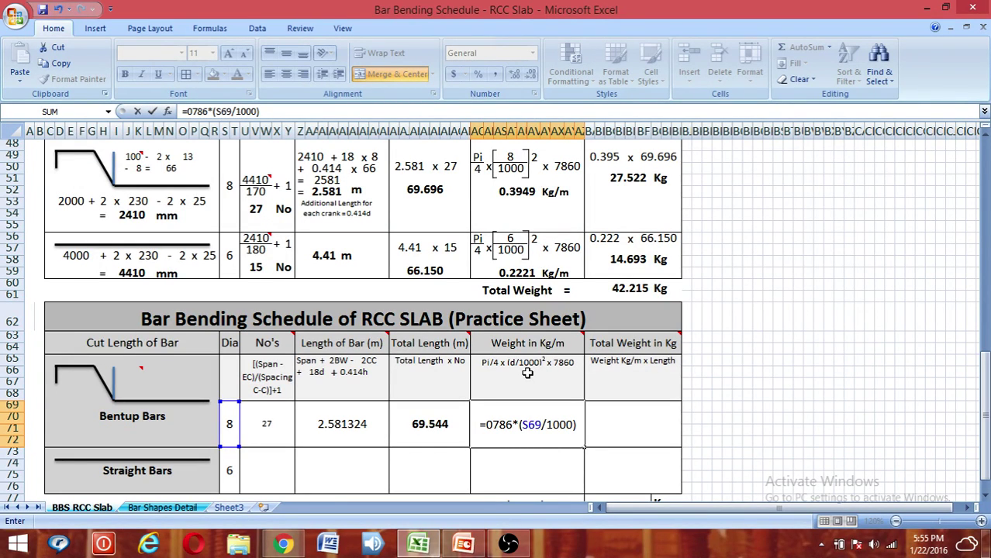
Square the diameter term, multiply it by 7860 and enter the bent-up bars' weight per metre formula
{"action": "type", "text": "^"}
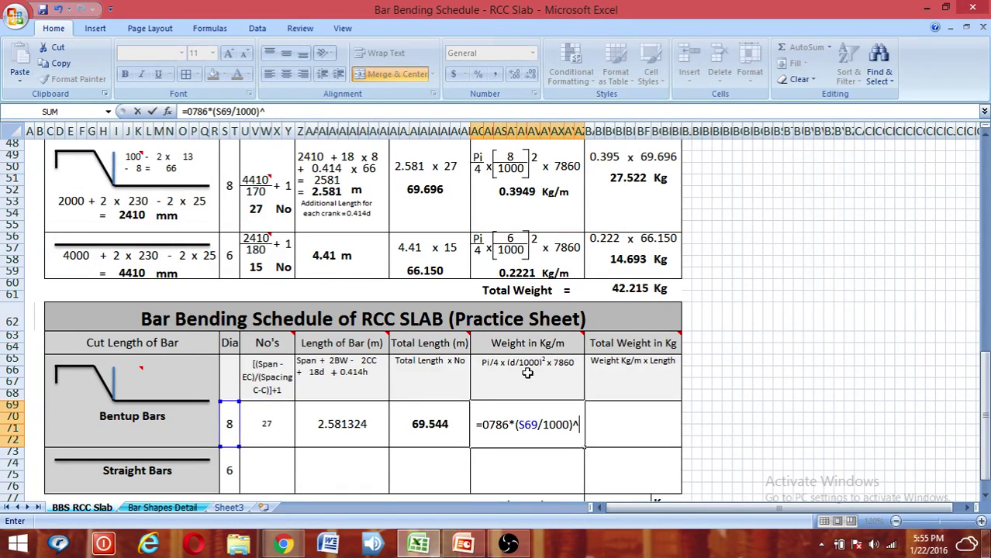
{"action": "type", "text": "2"}
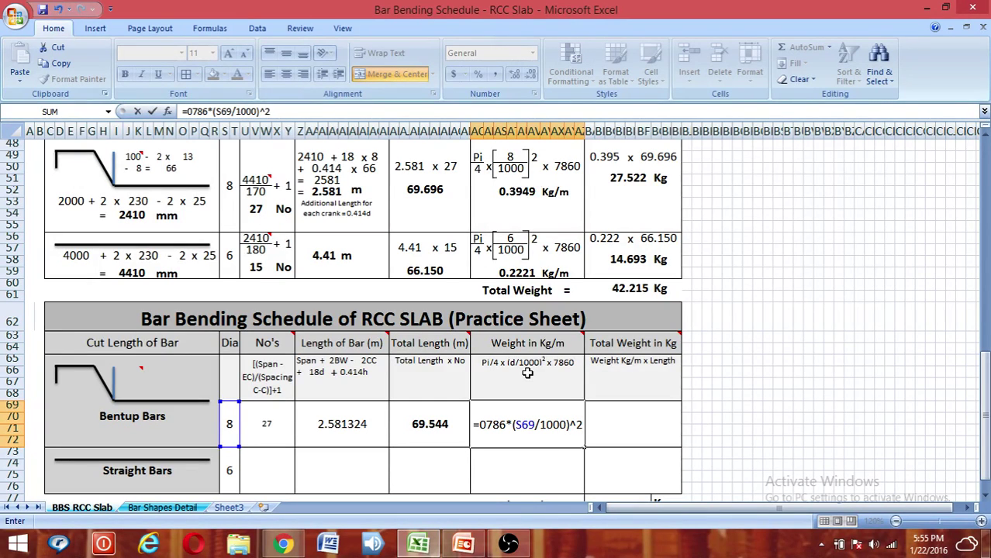
{"action": "type", "text": "*"}
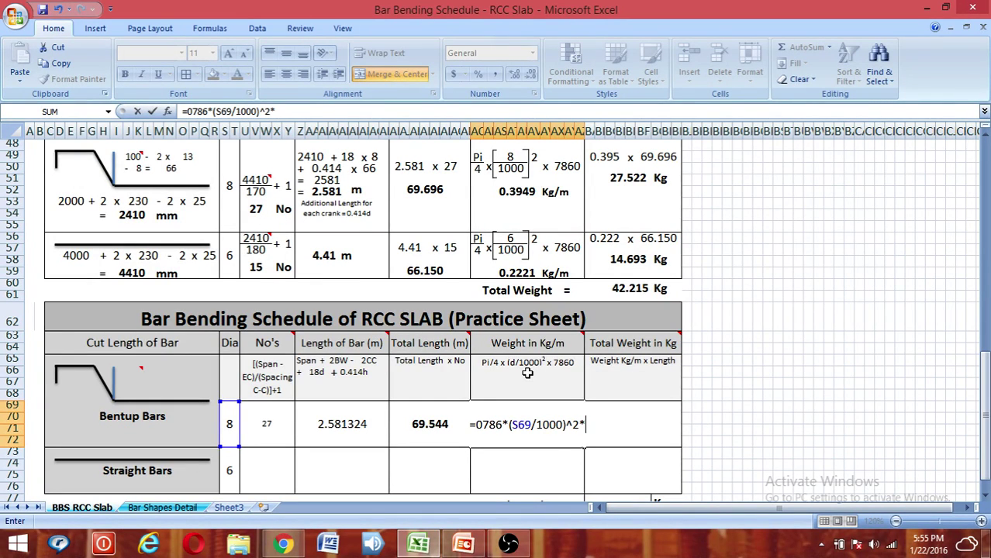
{"action": "type", "text": "7860"}
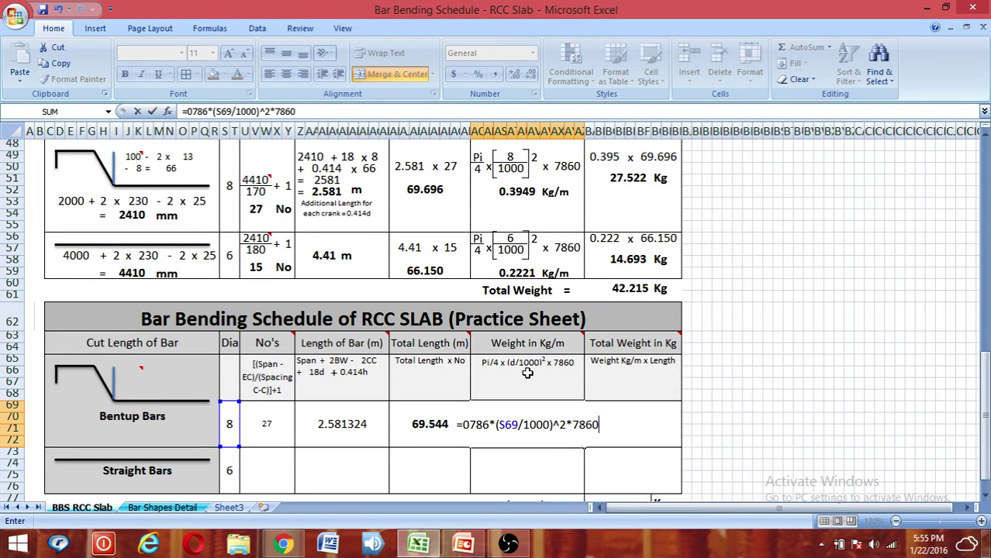
{"action": "key", "text": "Return"}
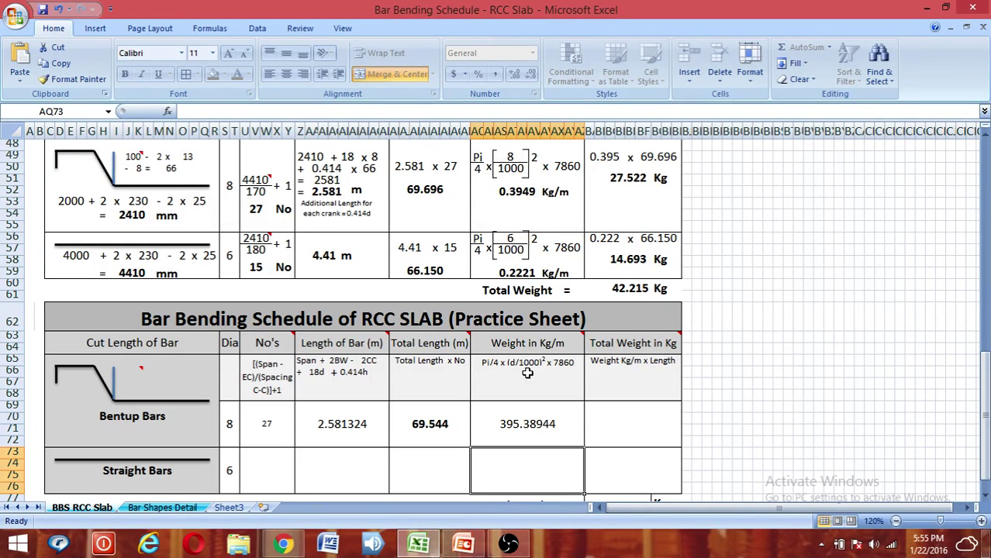
Correct the coefficient in the bent-up bars' weight per metre formula to 0.786, giving =0.786*(S69/1000)^2*7860
{"action": "left_click", "coordinate": [518, 426]}
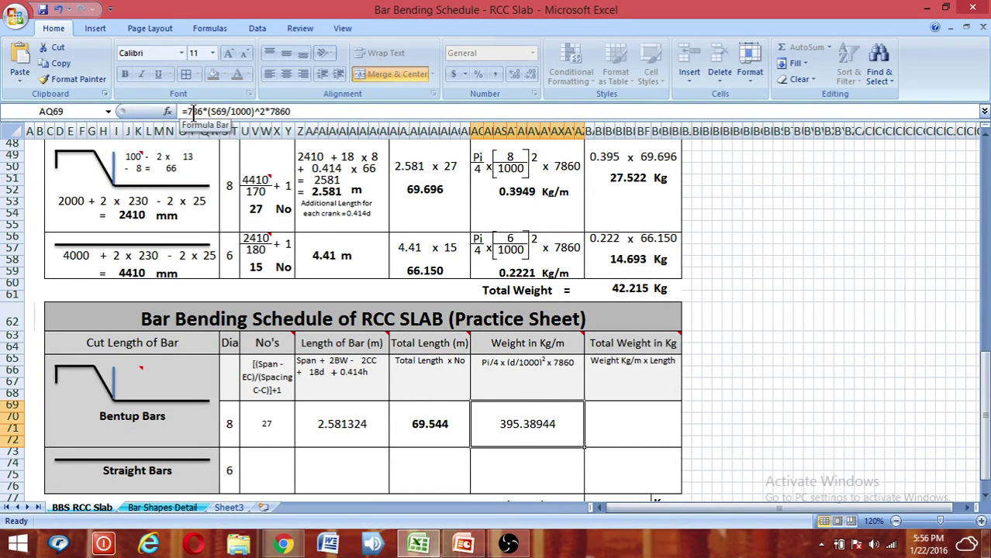
{"action": "left_click", "coordinate": [190, 111]}
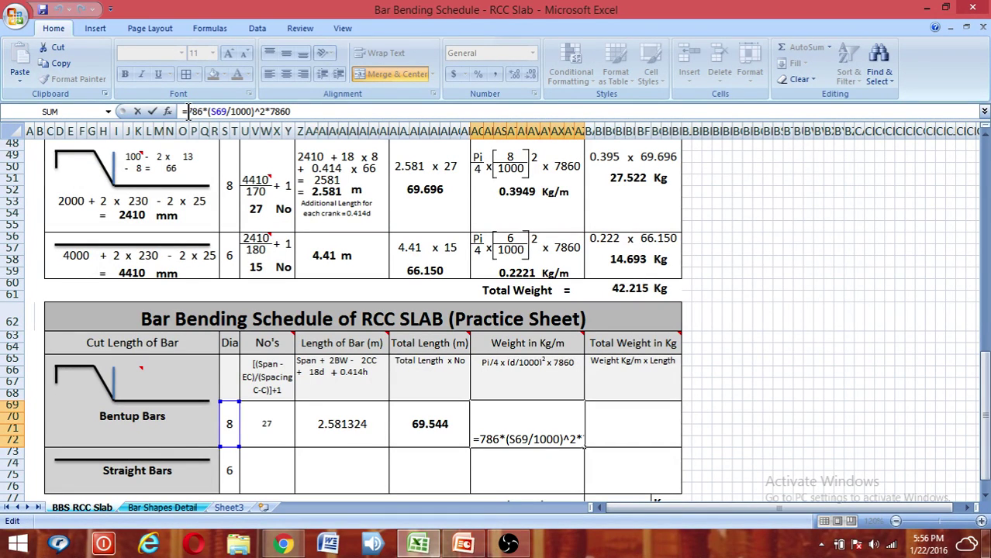
{"action": "type", "text": "0."}
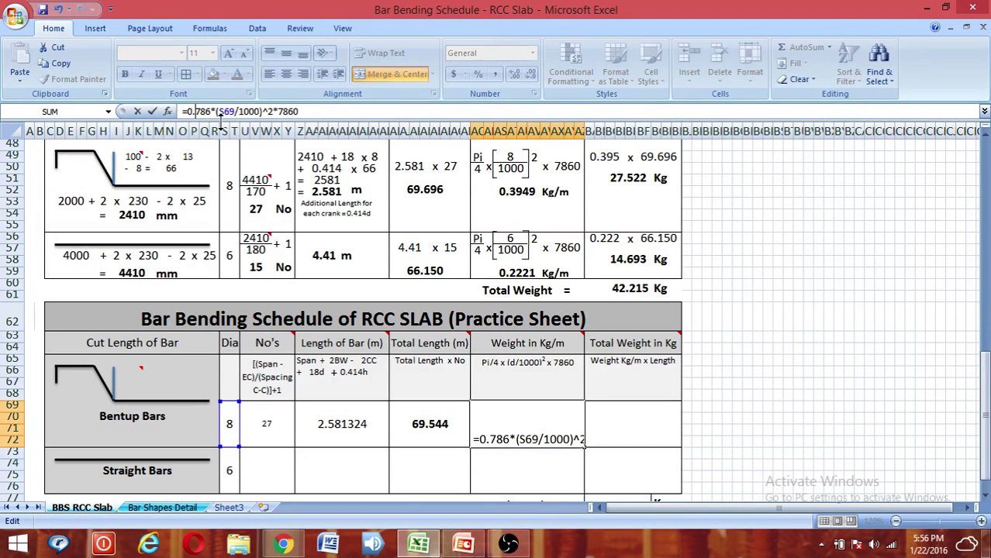
{"action": "key", "text": "Return"}
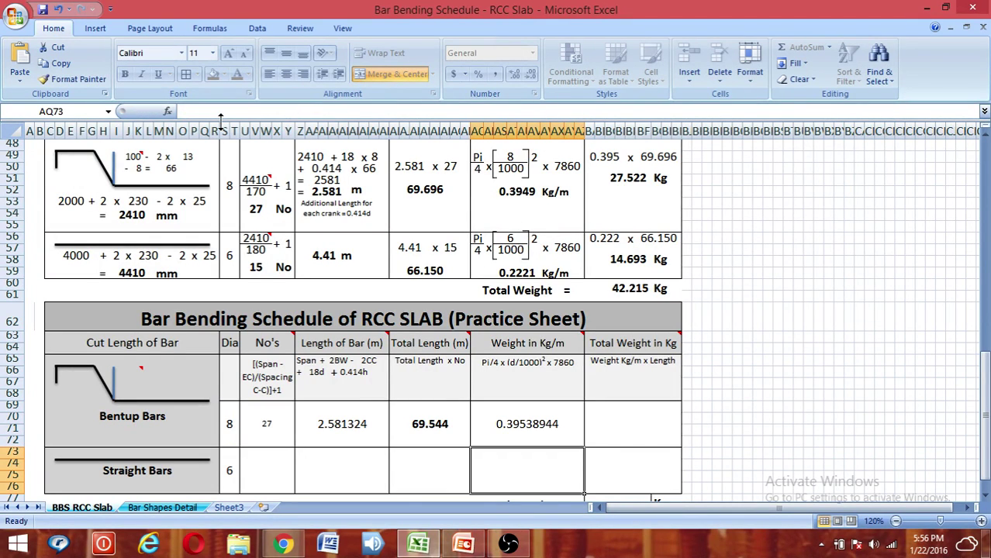
{"action": "left_click", "coordinate": [529, 422]}
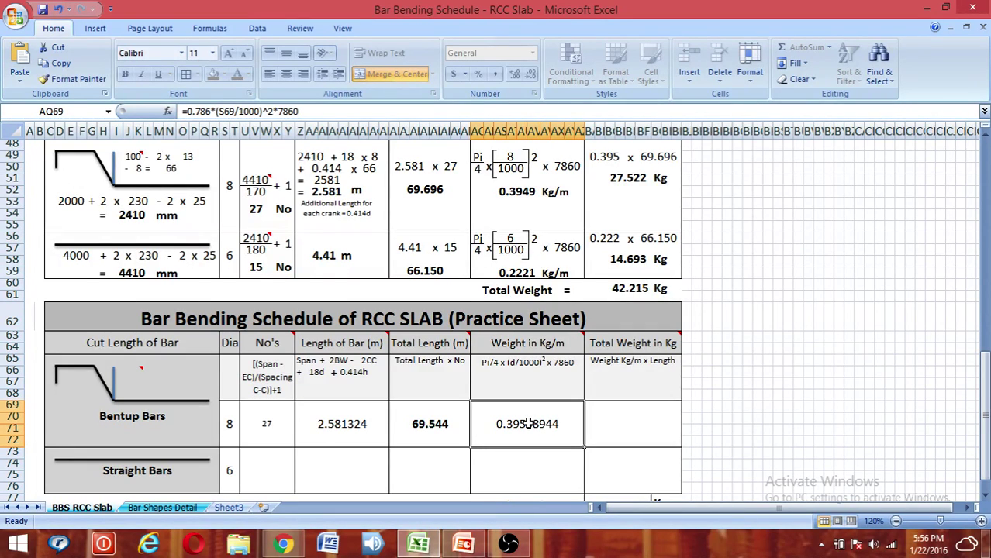
Calculate the bent-up bars' total weight by multiplying the weight per metre in AQ69 by their total length
{"action": "left_click", "coordinate": [645, 413]}
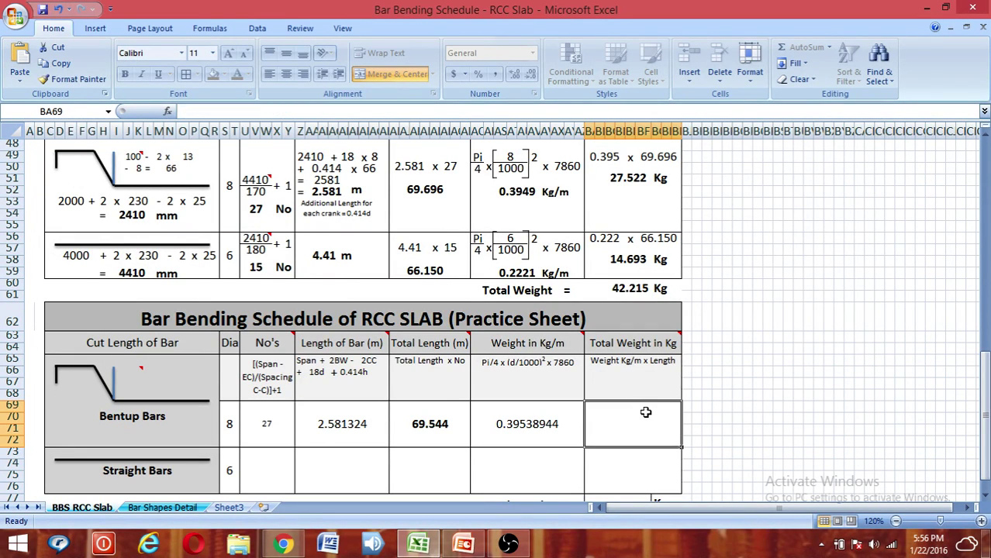
{"action": "type", "text": "="}
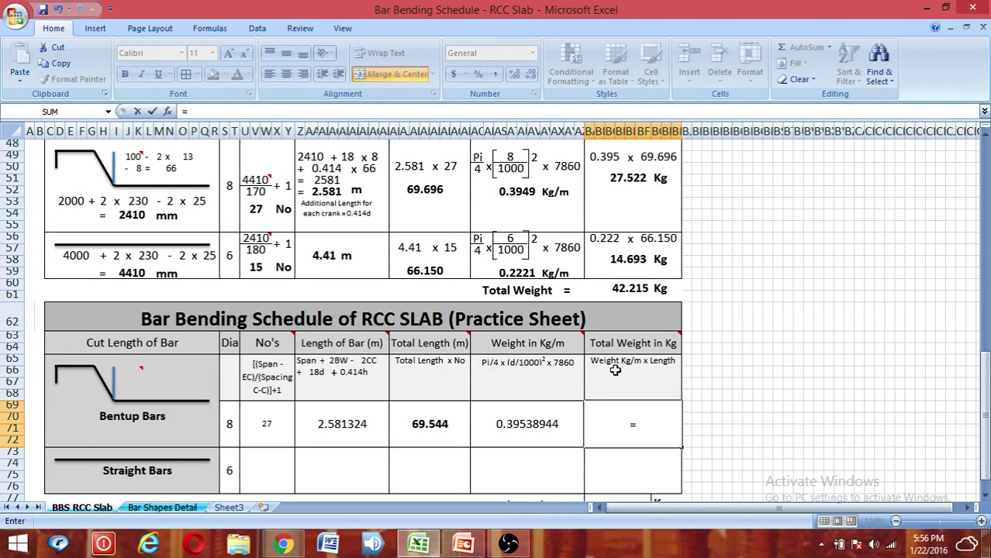
{"action": "left_click", "coordinate": [517, 425]}
{"action": "type", "text": "*"}
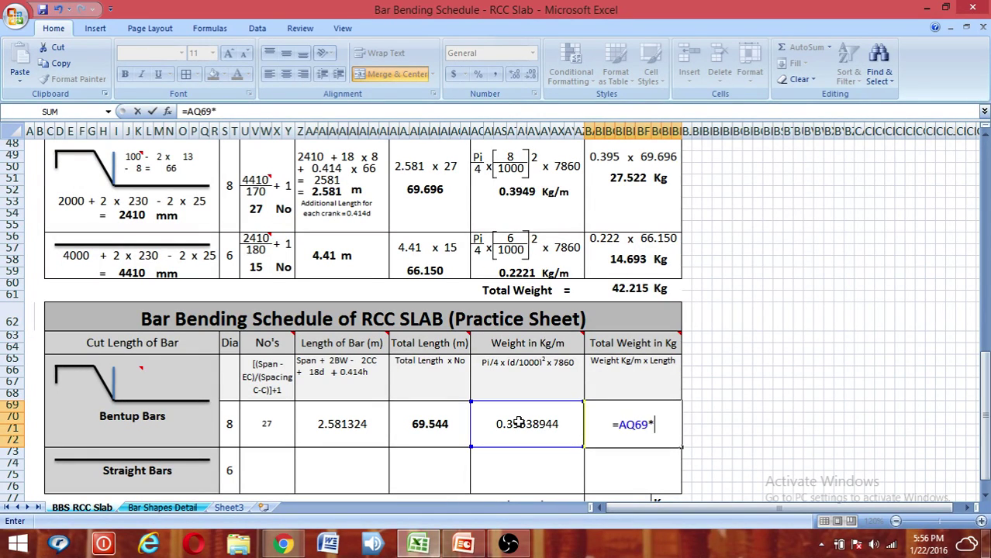
{"action": "left_click", "coordinate": [439, 416]}
{"action": "key", "text": "Return"}
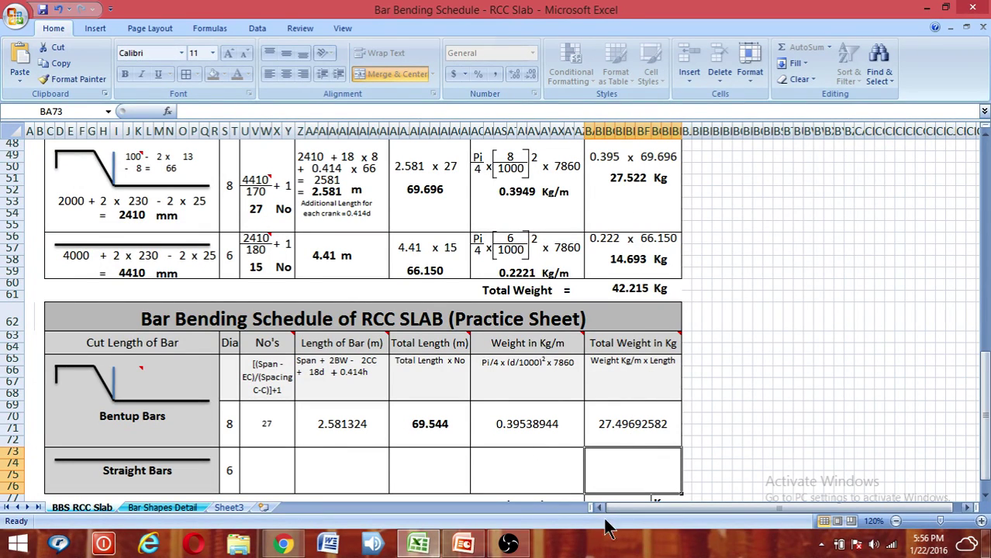
Begin the straight bars' count formula in U73 with a reference to the 2000 mm span, =S40
{"action": "left_click", "coordinate": [262, 459]}
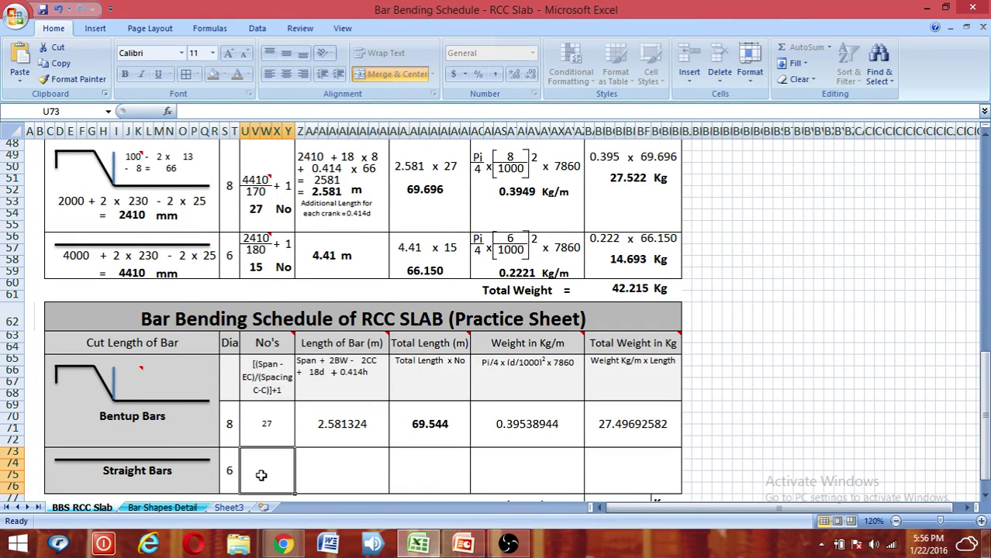
{"action": "scroll", "coordinate": [136, 414], "scroll_direction": "up", "scroll_amount": 7}
{"action": "scroll", "coordinate": [136, 414], "scroll_direction": "down", "scroll_amount": 3}
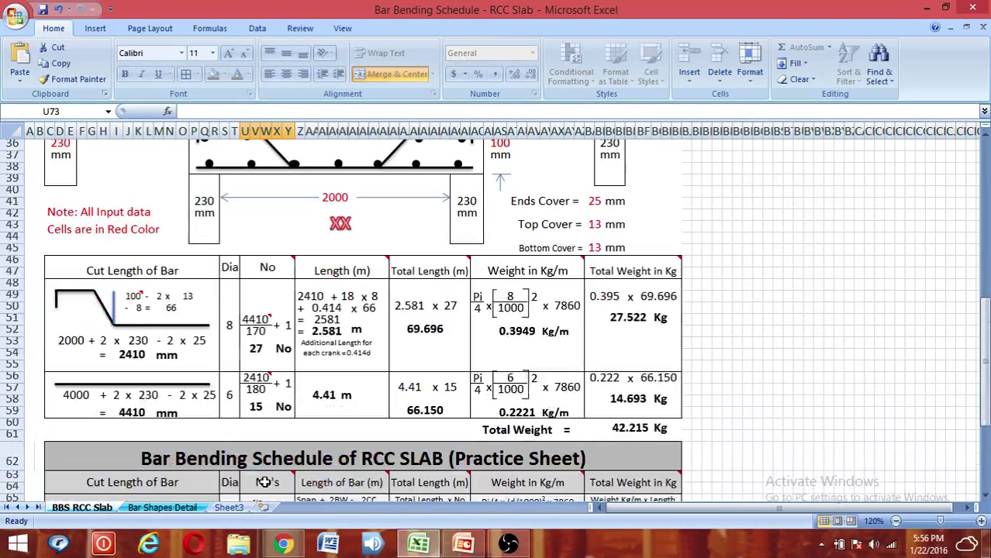
{"action": "scroll", "coordinate": [136, 414], "scroll_direction": "up", "scroll_amount": 12}
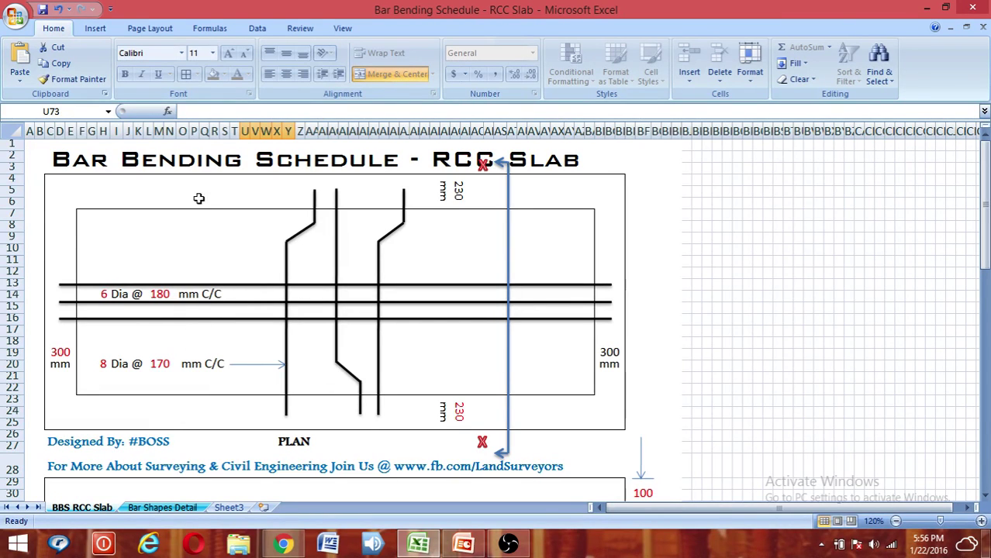
{"action": "scroll", "coordinate": [294, 324], "scroll_direction": "down", "scroll_amount": 8}
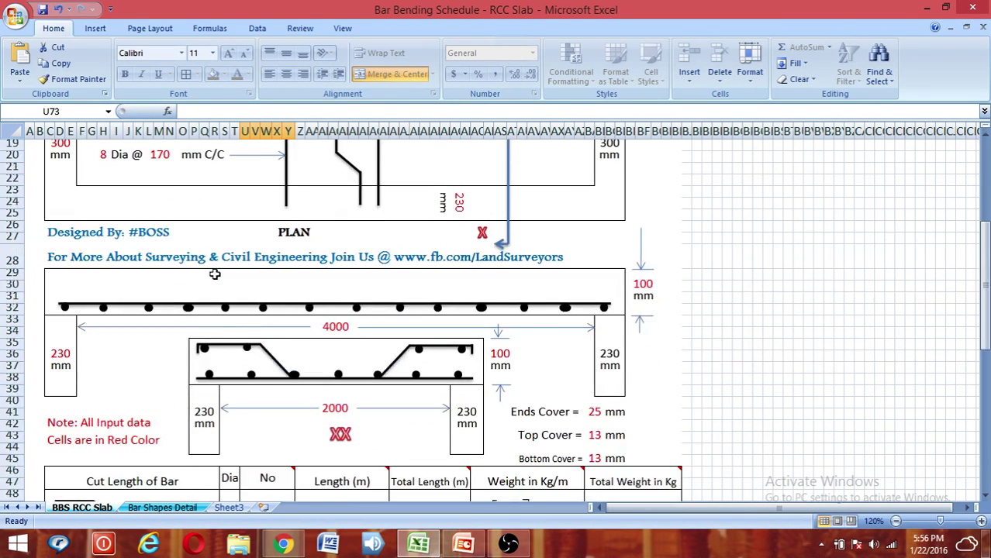
{"action": "scroll", "coordinate": [334, 337], "scroll_direction": "down", "scroll_amount": 10}
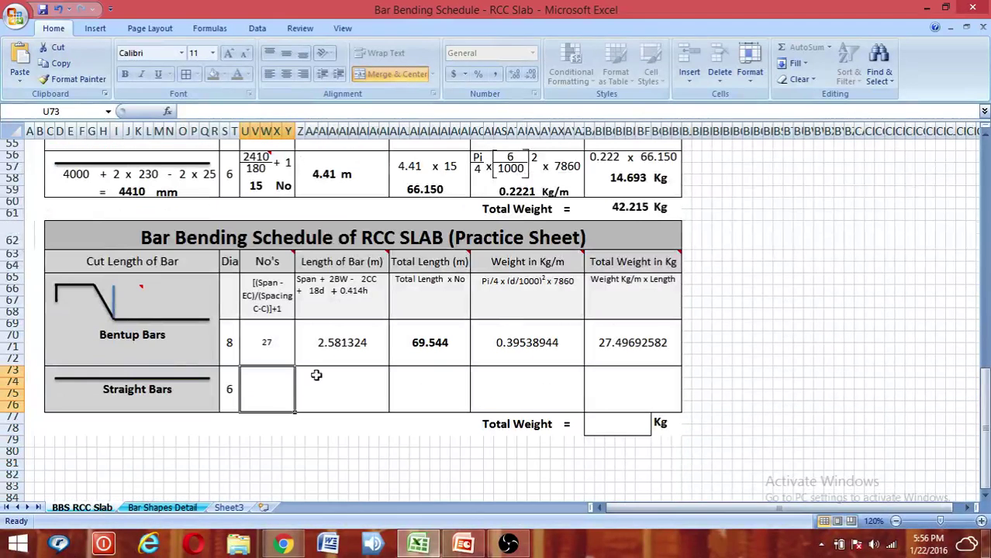
{"action": "type", "text": "="}
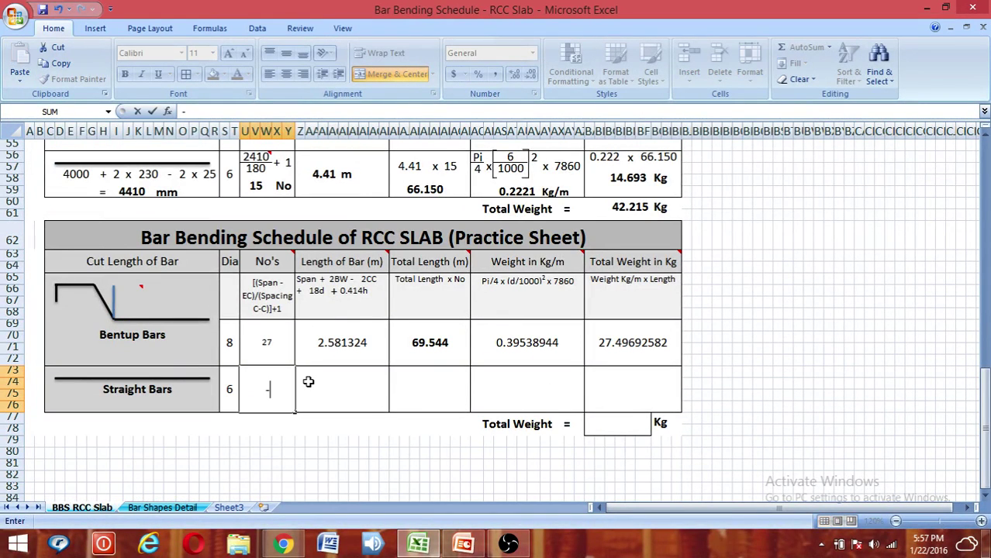
{"action": "key", "text": "BackSpace"}
{"action": "type", "text": "="}
{"action": "scroll", "coordinate": [308, 380], "scroll_direction": "up", "scroll_amount": 8}
{"action": "left_click", "coordinate": [334, 256]}
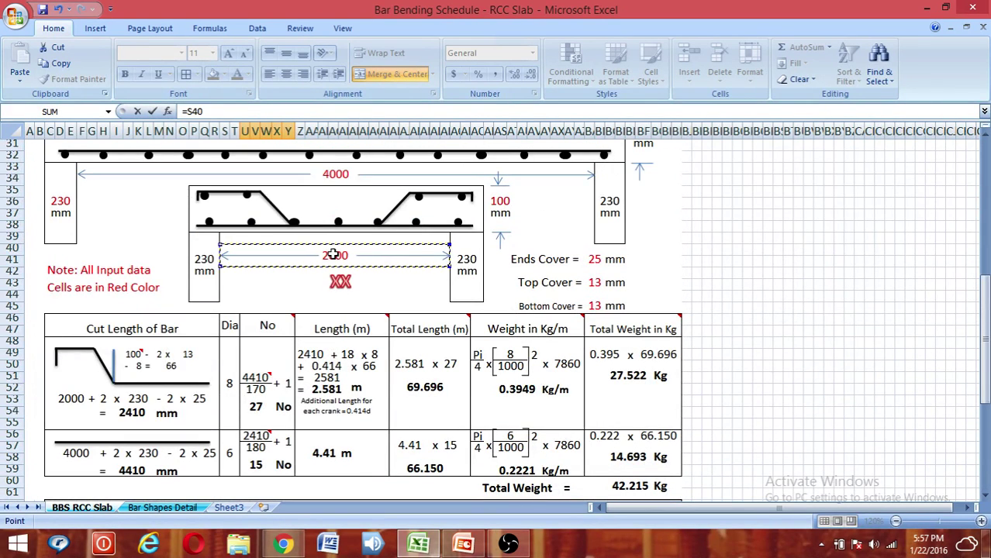
Extend the straight bars' count formula with two bearing widths minus two end covers, giving =S40+C35+C35-BA40-BA40
{"action": "type", "text": "+"}
{"action": "left_click", "coordinate": [59, 201]}
{"action": "type", "text": "+"}
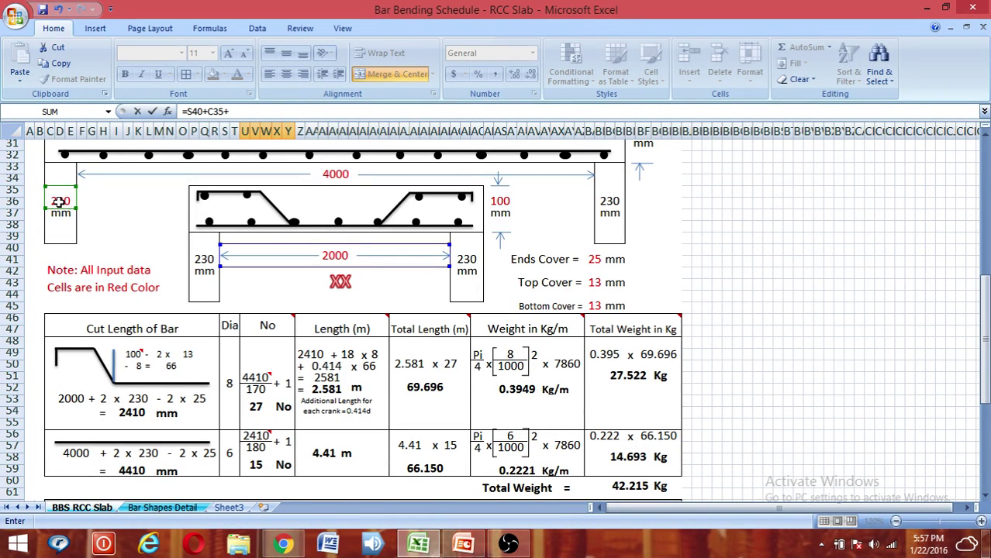
{"action": "left_click", "coordinate": [58, 201]}
{"action": "type", "text": "-"}
{"action": "left_click", "coordinate": [594, 261]}
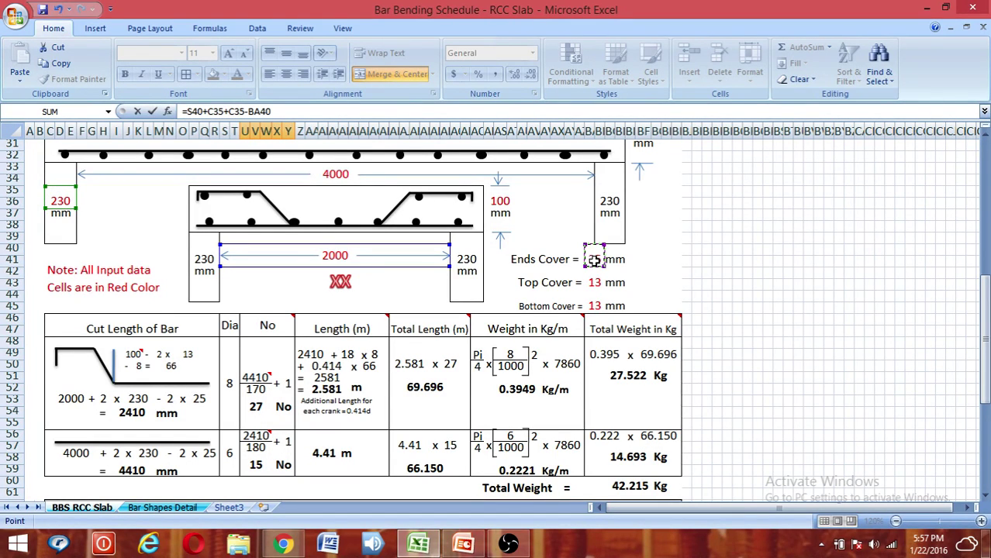
{"action": "type", "text": "-"}
{"action": "left_click", "coordinate": [594, 260]}
{"action": "scroll", "coordinate": [358, 320], "scroll_direction": "down", "scroll_amount": 7}
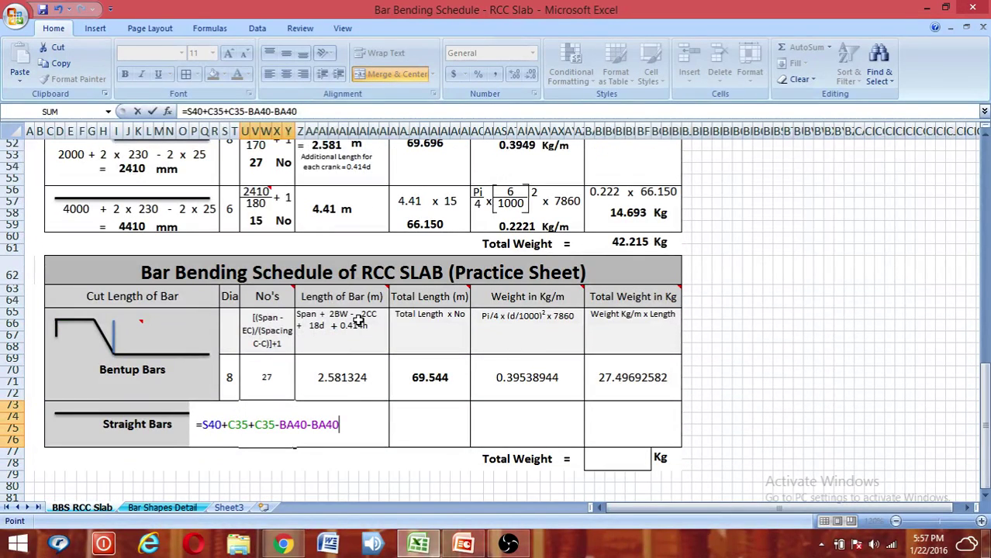
Bracket the sum, divide it by the 180 mm spacing and add one, entering =(S40+C35+C35-BA40-BA40)/(L13)+1 for the straight bars' count
{"action": "left_click", "coordinate": [187, 111]}
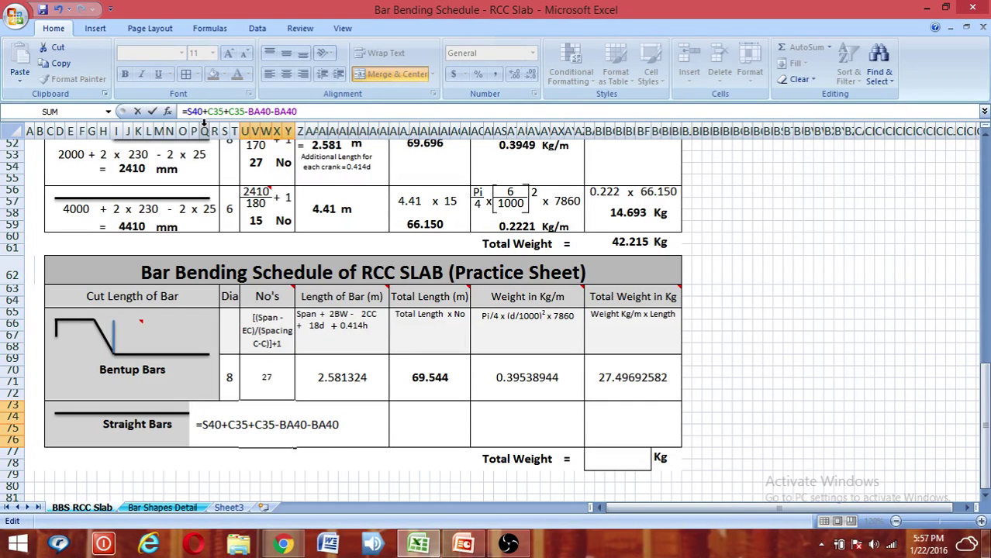
{"action": "type", "text": "("}
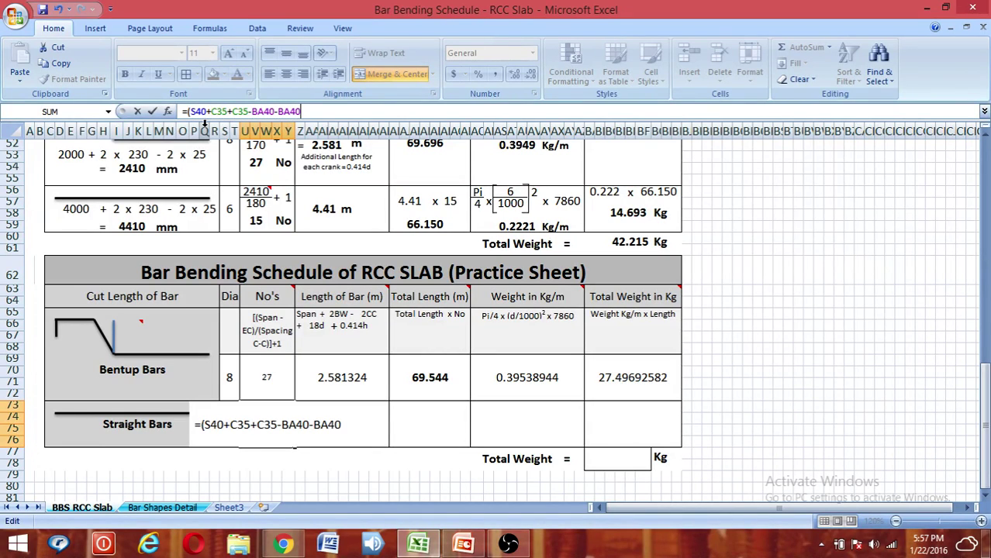
{"action": "type", "text": ")/"}
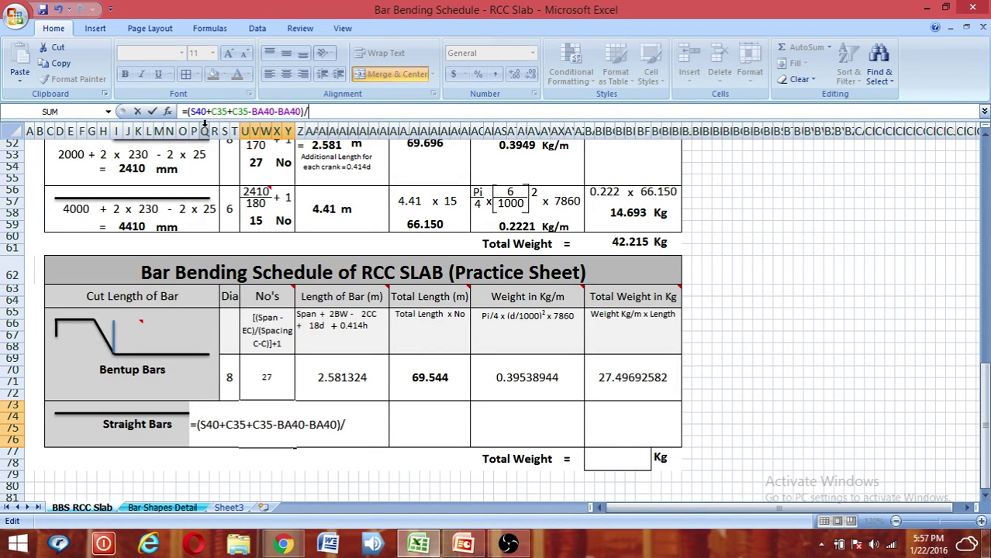
{"action": "type", "text": "("}
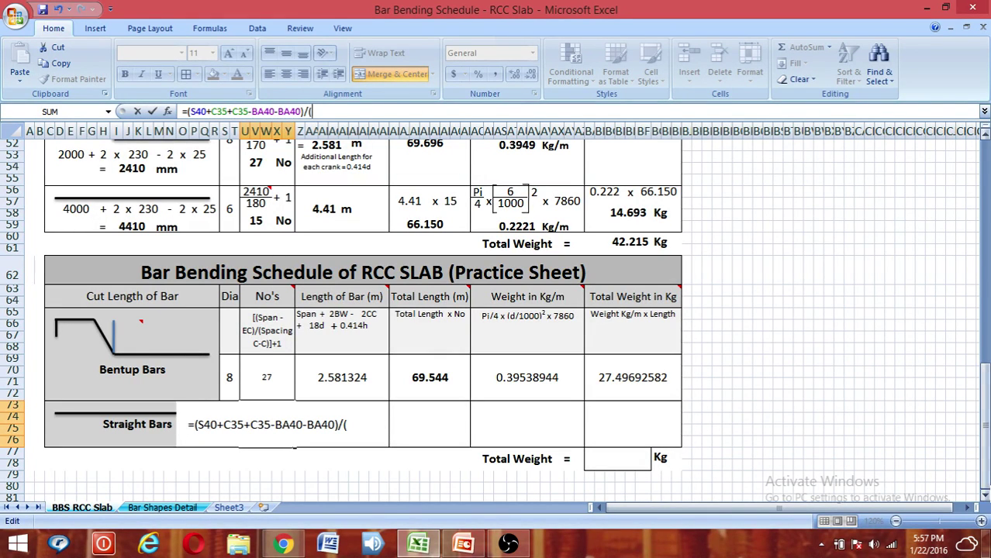
{"action": "left_click_drag", "start_coordinate": [985, 465], "coordinate": [984, 448]}
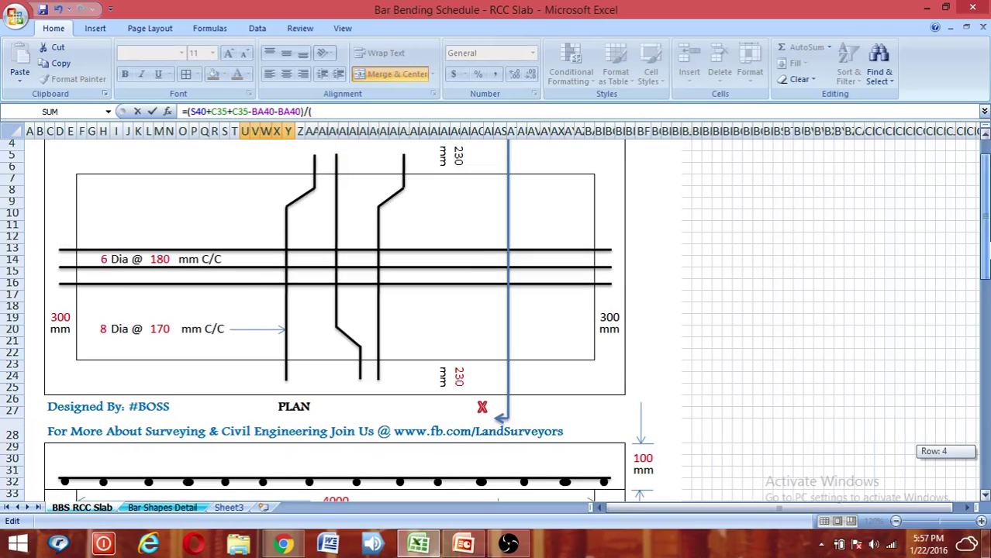
{"action": "left_click", "coordinate": [157, 259]}
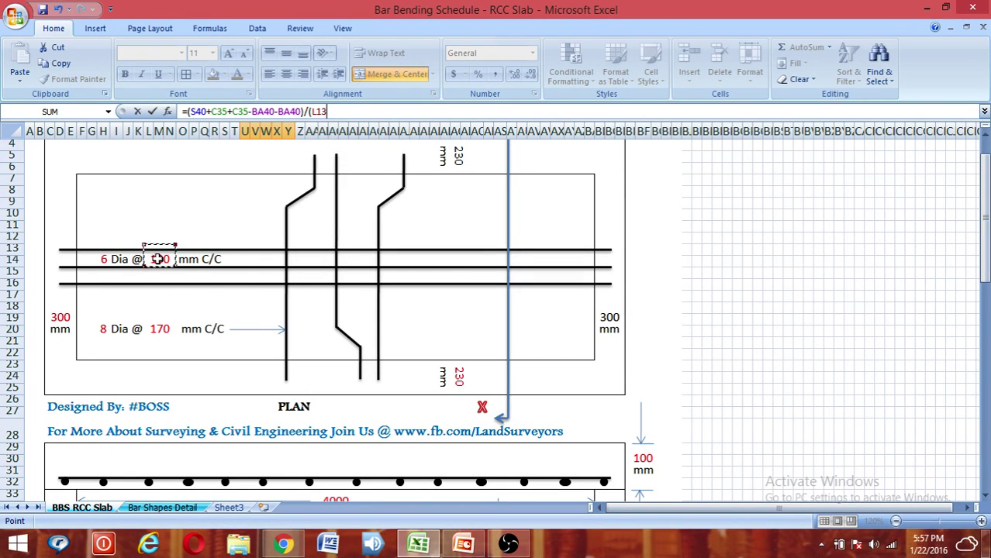
{"action": "type", "text": ")+1"}
{"action": "key", "text": "Return"}
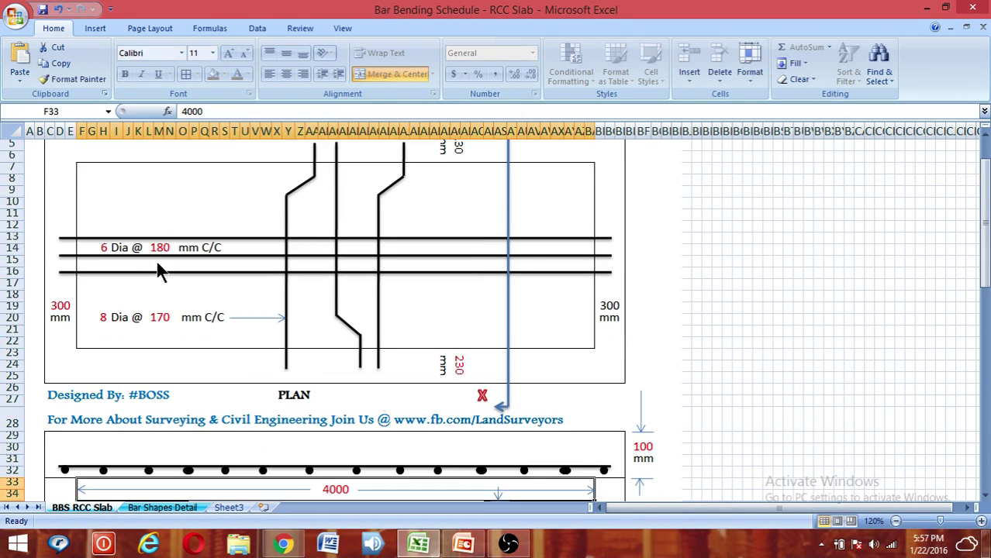
{"action": "scroll", "coordinate": [365, 256], "scroll_direction": "down", "scroll_amount": 9}
{"action": "scroll", "coordinate": [365, 256], "scroll_direction": "down", "scroll_amount": 8}
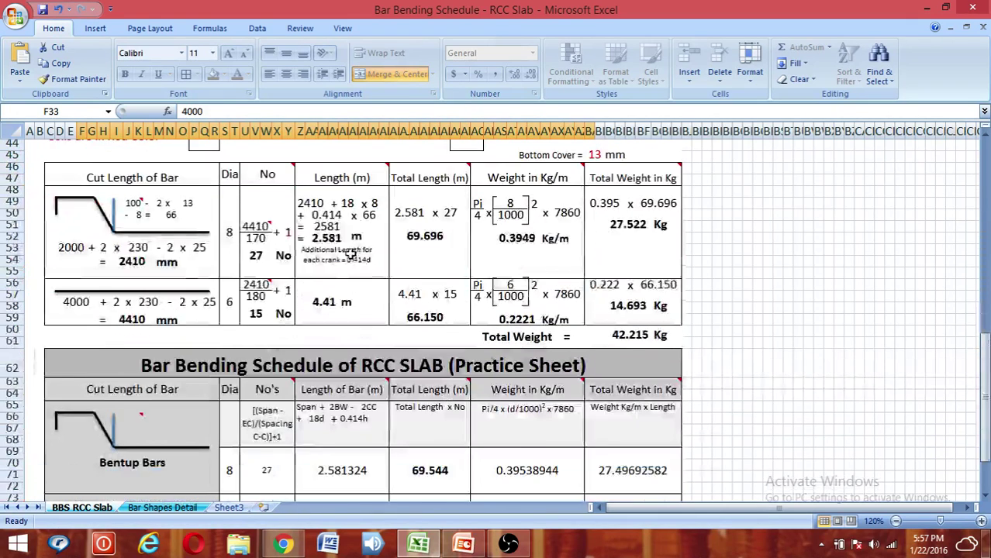
{"action": "left_click", "coordinate": [273, 377]}
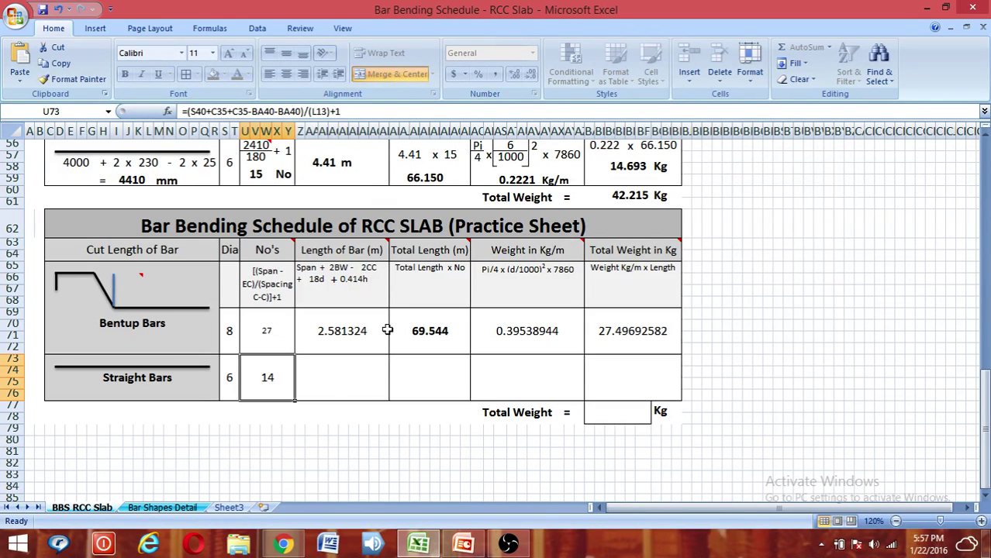
Begin the straight bars' length formula in Z73 by adding the bearing width twice to the 4000 mm span, =F33+C35+C35
{"action": "left_click", "coordinate": [337, 384]}
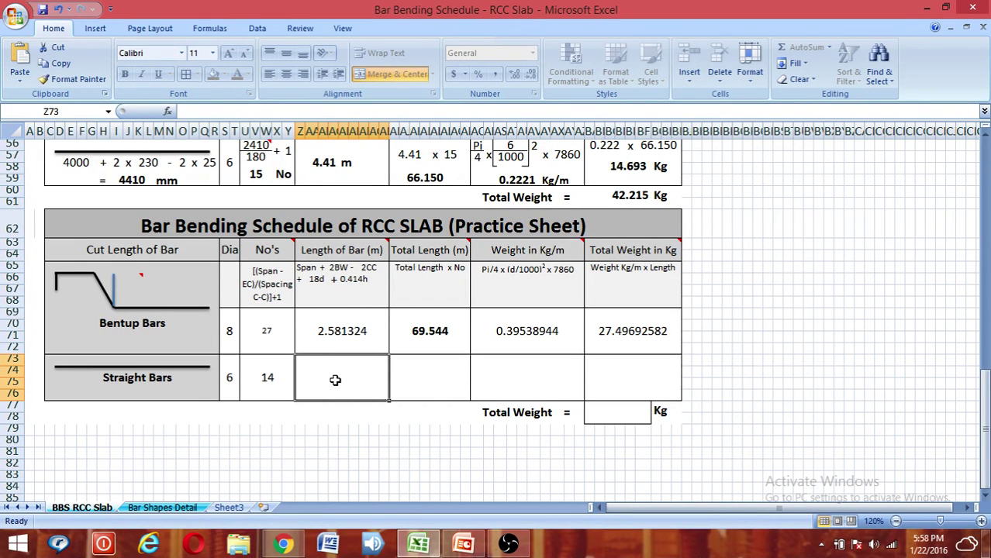
{"action": "type", "text": "="}
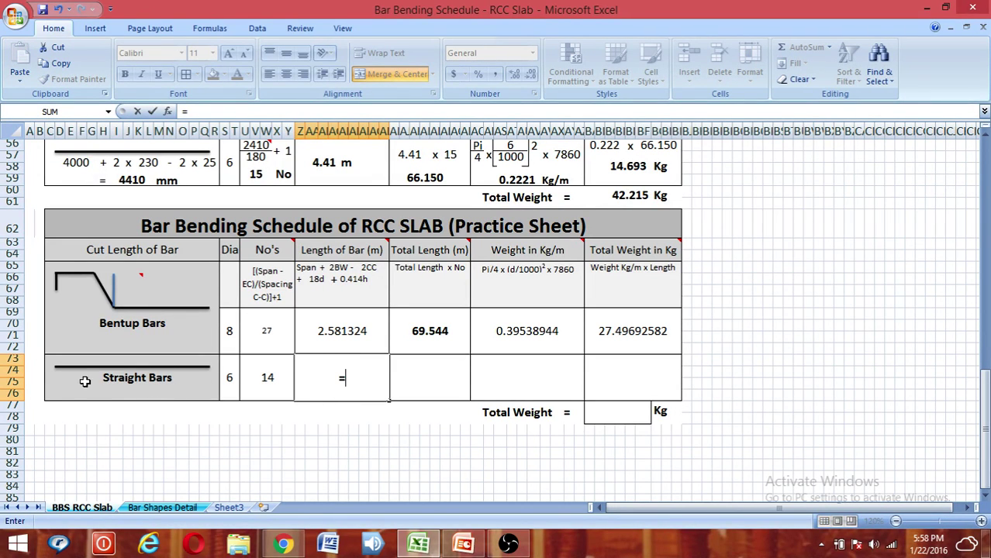
{"action": "scroll", "coordinate": [228, 381], "scroll_direction": "up", "scroll_amount": 15}
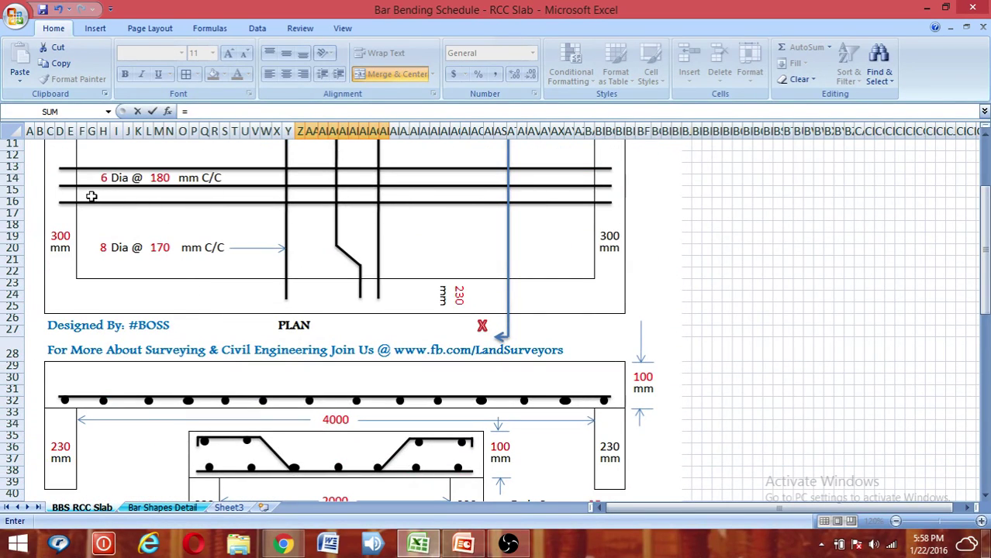
{"action": "scroll", "coordinate": [449, 205], "scroll_direction": "down", "scroll_amount": 4}
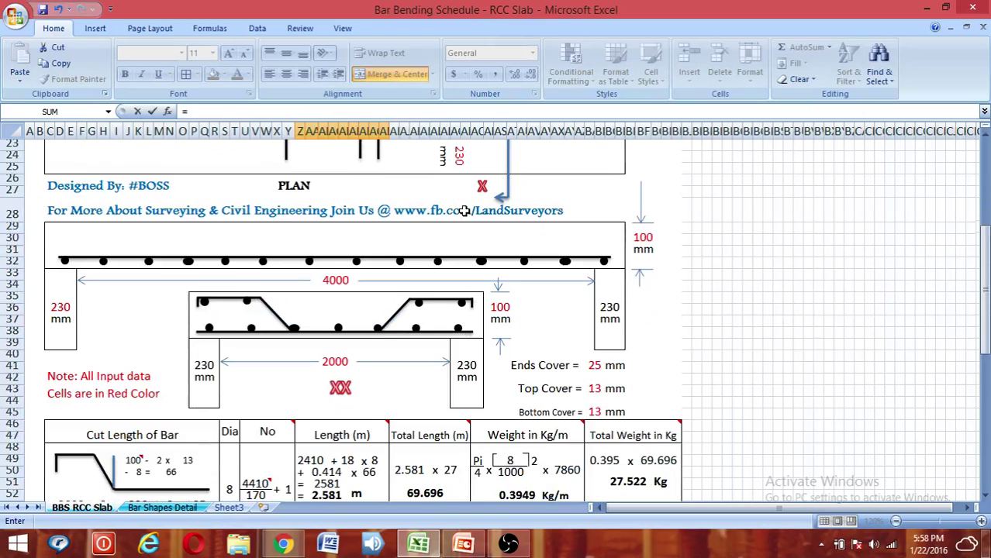
{"action": "left_click", "coordinate": [334, 283]}
{"action": "type", "text": "+"}
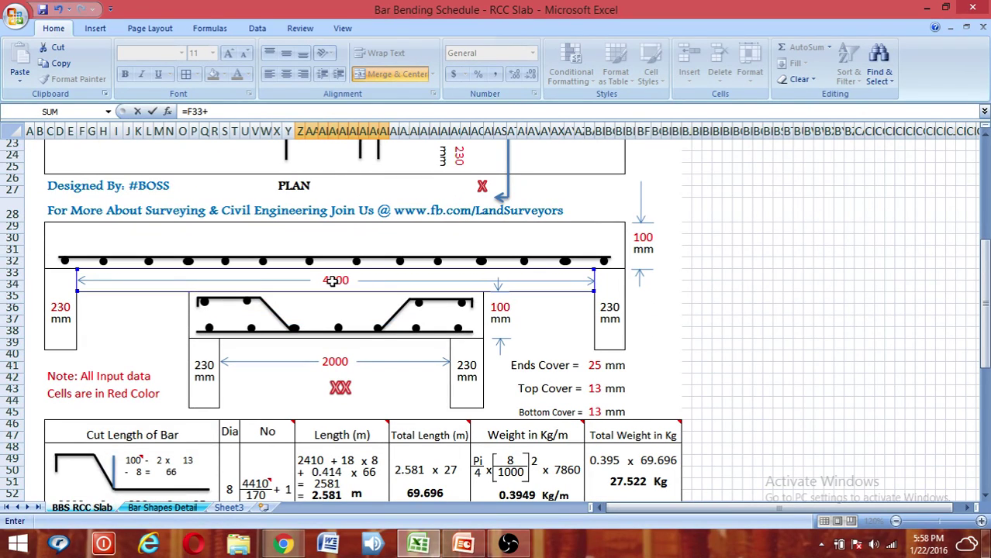
{"action": "left_click", "coordinate": [52, 308]}
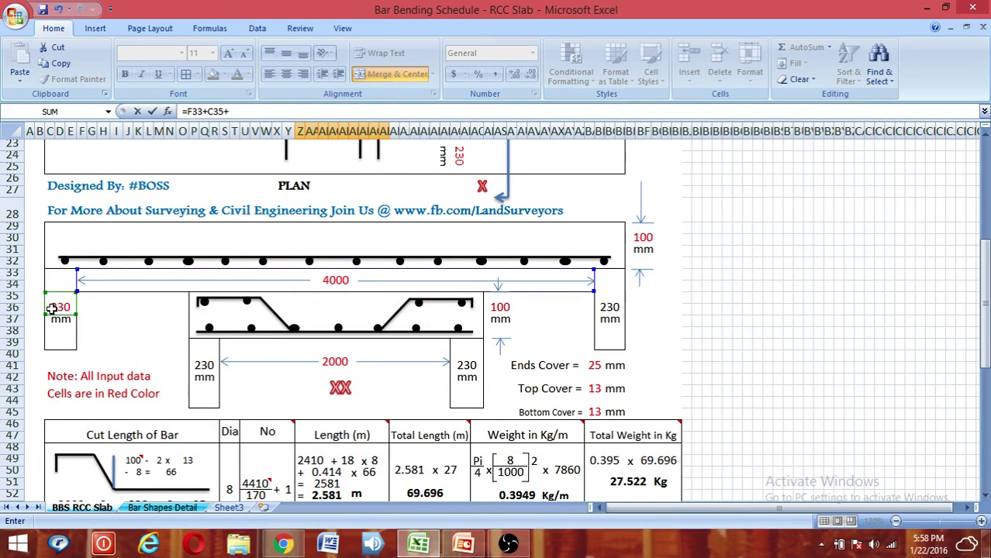
{"action": "type", "text": "+"}
{"action": "left_click", "coordinate": [53, 308]}
{"action": "scroll", "coordinate": [474, 264], "scroll_direction": "down", "scroll_amount": 2}
{"action": "scroll", "coordinate": [474, 263], "scroll_direction": "down", "scroll_amount": 8}
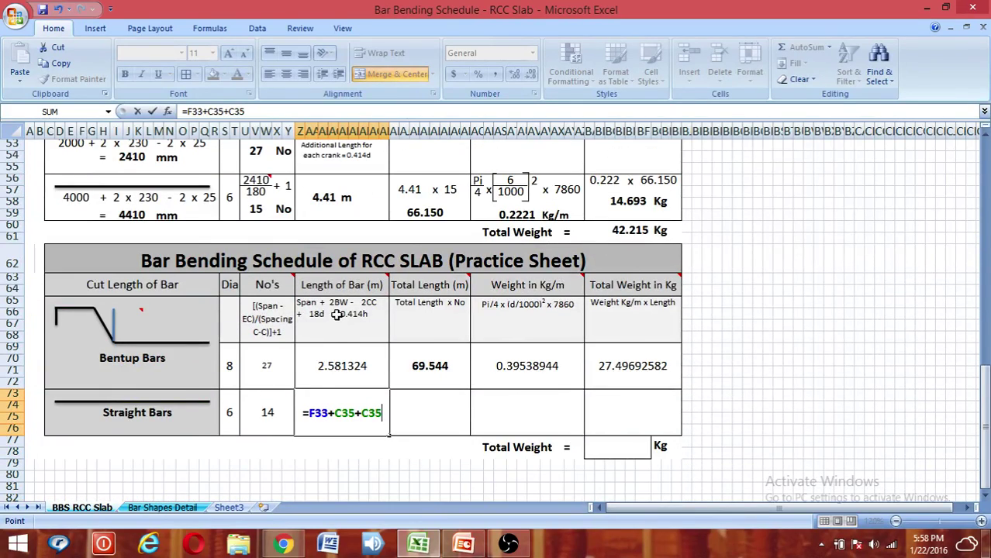
{"action": "scroll", "coordinate": [341, 316], "scroll_direction": "up", "scroll_amount": 15}
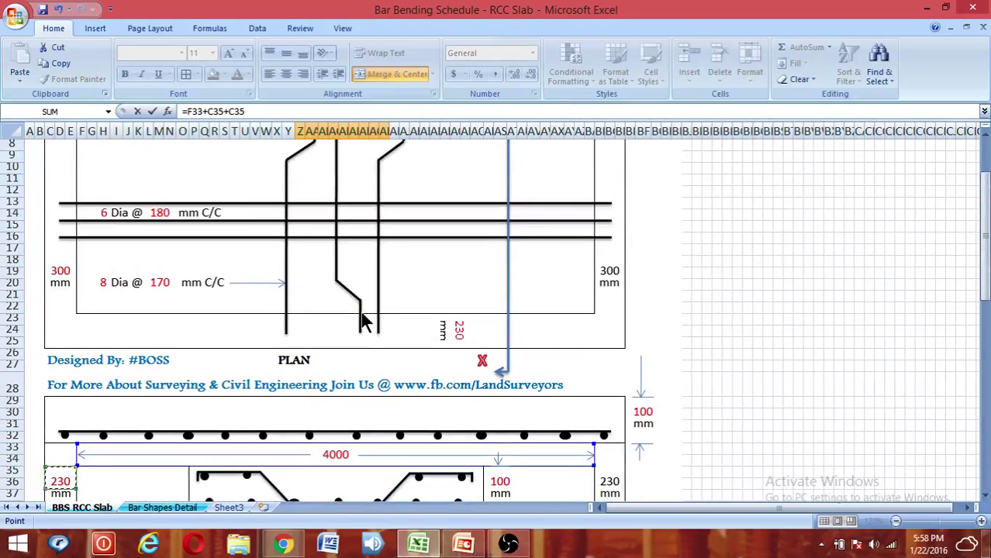
{"action": "type", "text": "-"}
{"action": "scroll", "coordinate": [508, 345], "scroll_direction": "down", "scroll_amount": 5}
{"action": "left_click", "coordinate": [595, 365]}
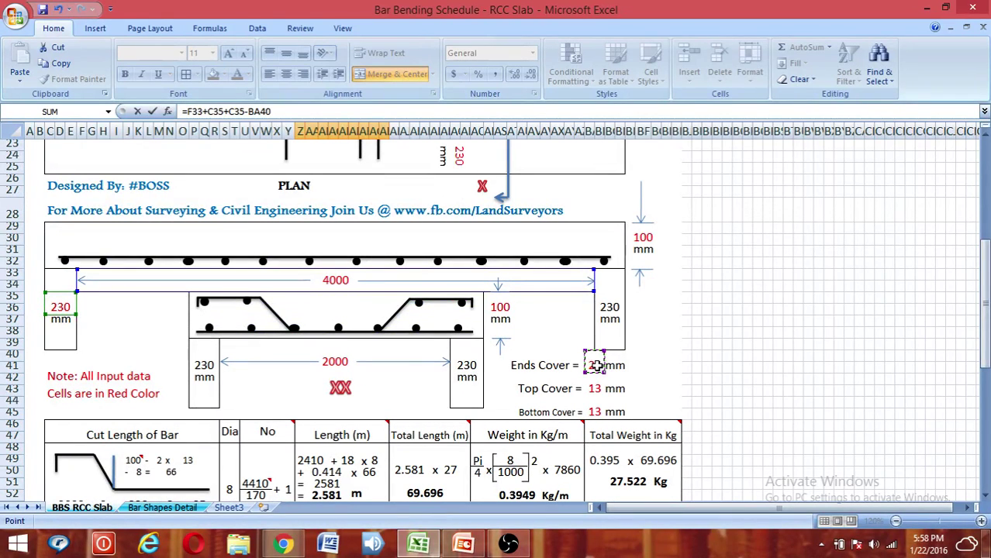
{"action": "type", "text": "-"}
{"action": "left_click", "coordinate": [595, 366]}
{"action": "scroll", "coordinate": [392, 215], "scroll_direction": "down", "scroll_amount": 8}
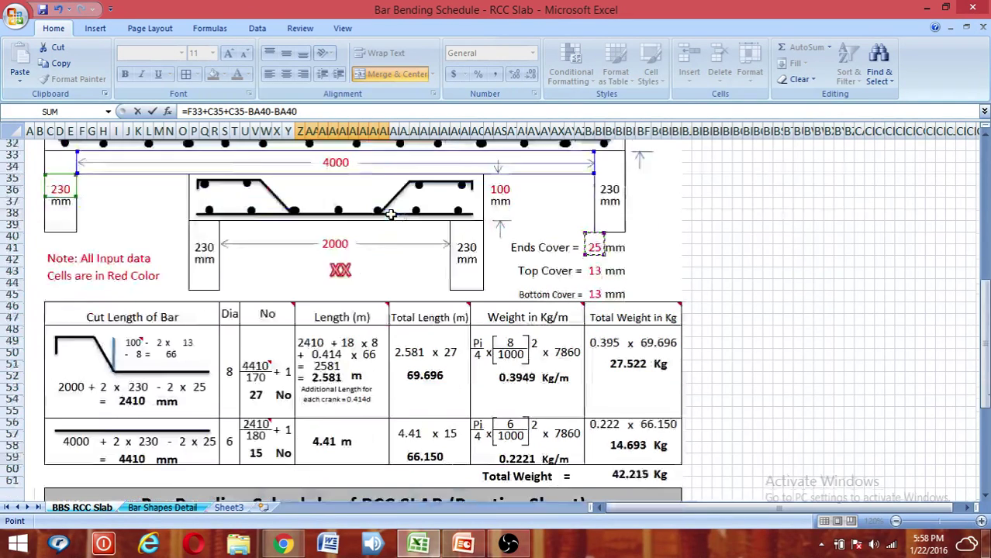
{"action": "scroll", "coordinate": [392, 216], "scroll_direction": "down", "scroll_amount": 1}
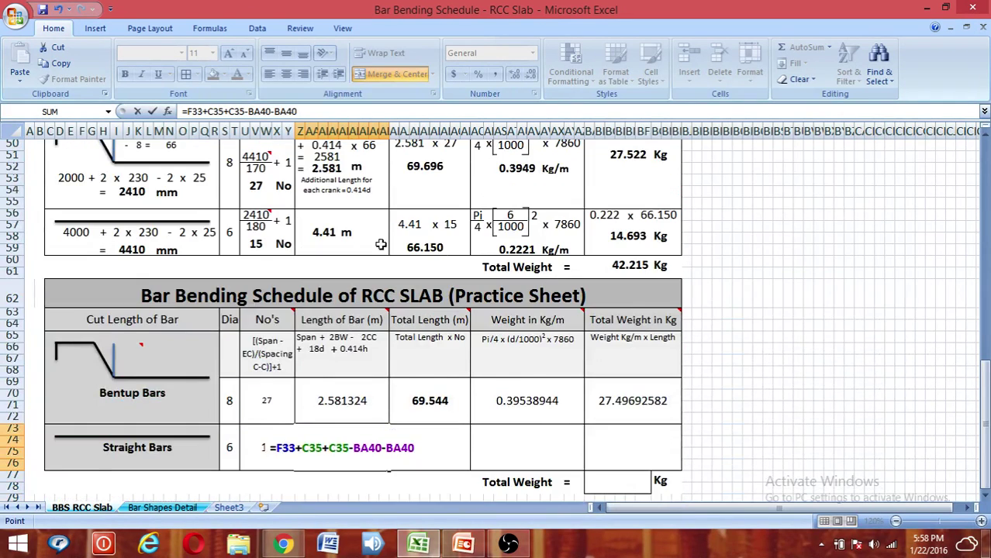
{"action": "scroll", "coordinate": [382, 269], "scroll_direction": "up", "scroll_amount": 7}
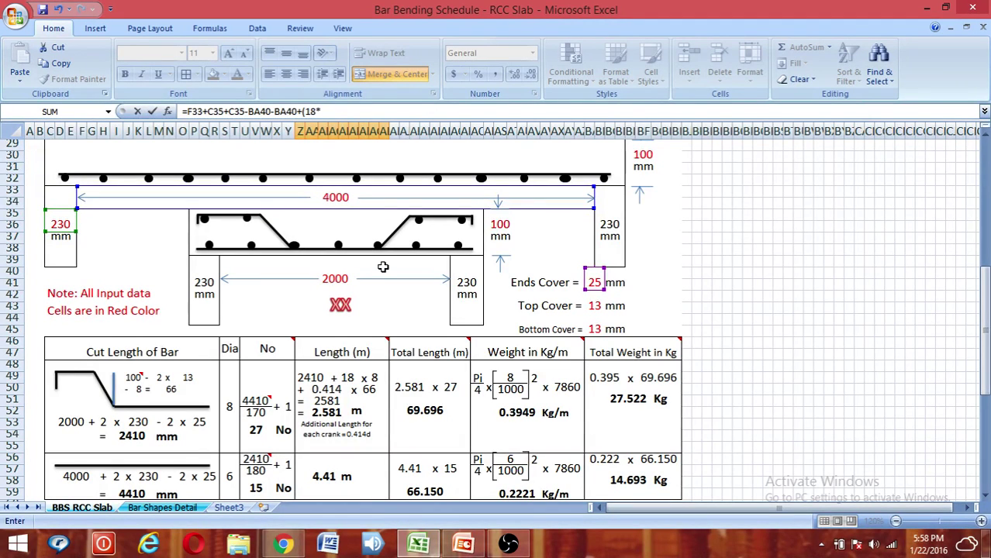
{"action": "scroll", "coordinate": [372, 276], "scroll_direction": "down", "scroll_amount": 8}
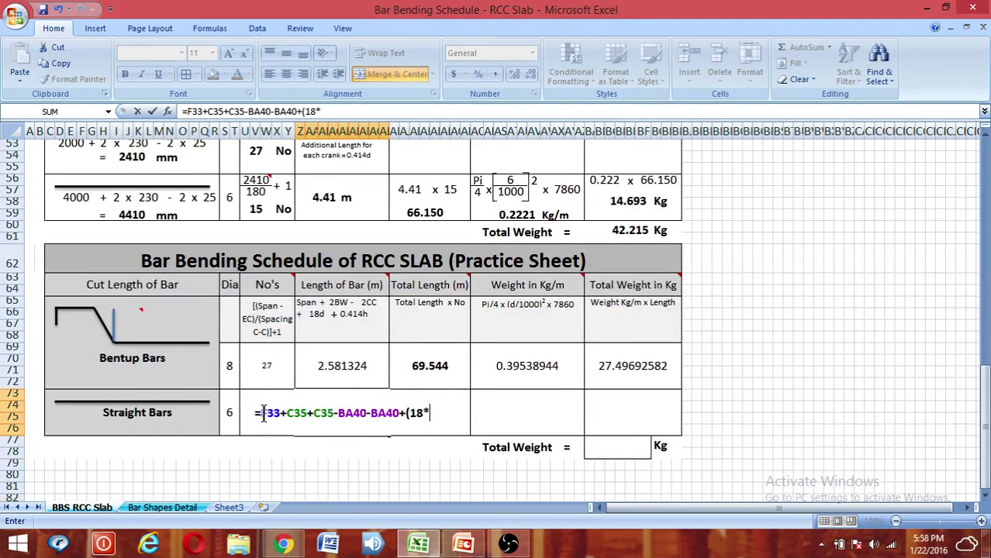
{"action": "left_click", "coordinate": [232, 413]}
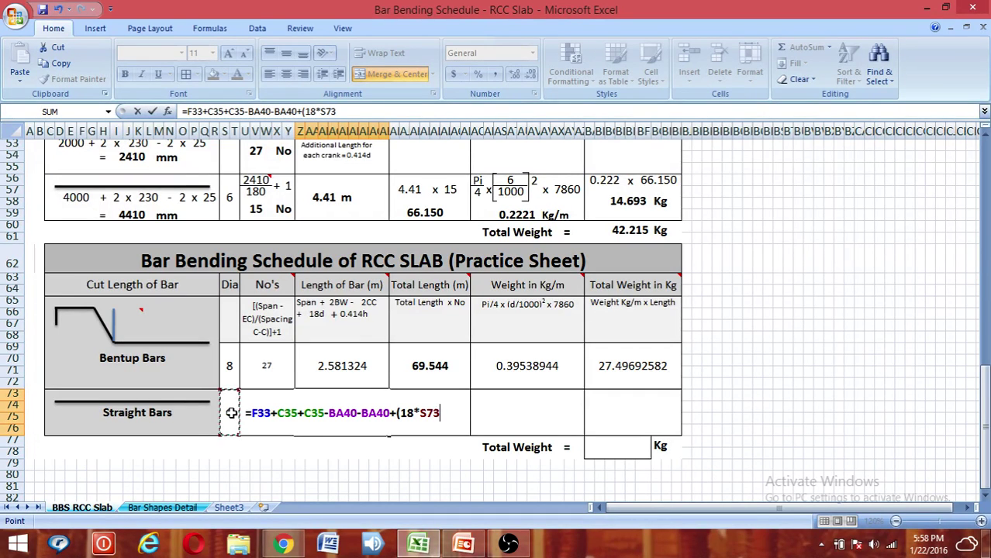
{"action": "type", "text": ")"}
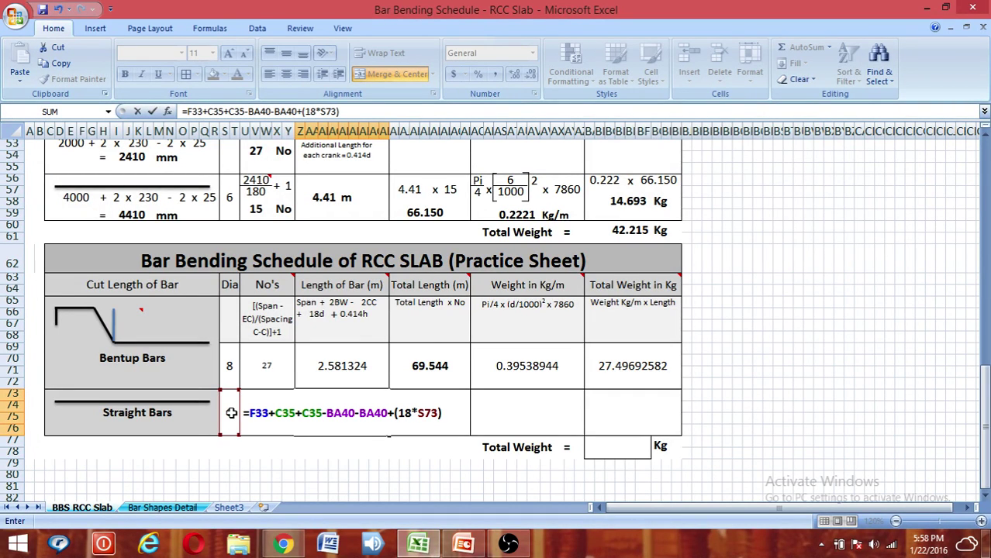
{"action": "type", "text": "+"}
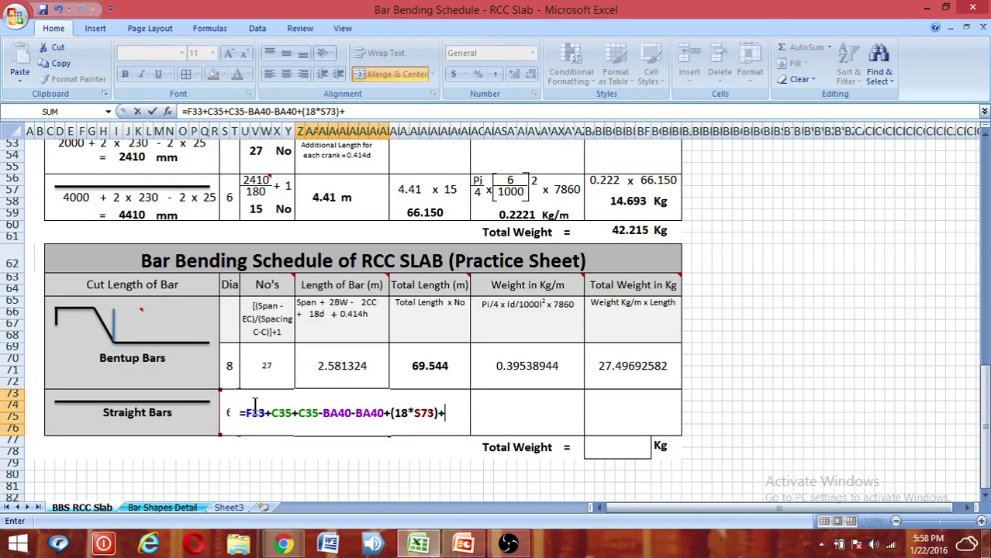
{"action": "type", "text": "(0."}
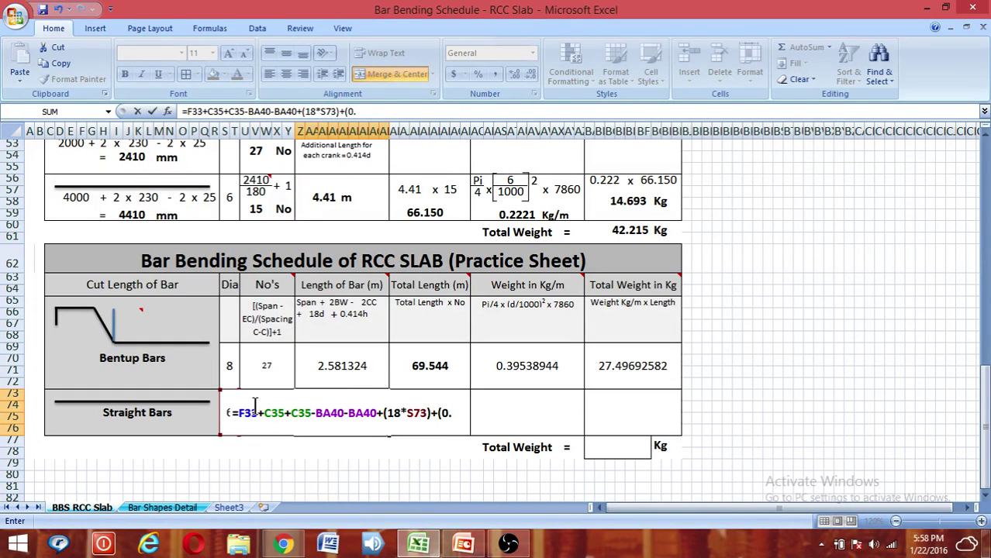
{"action": "type", "text": "414*"}
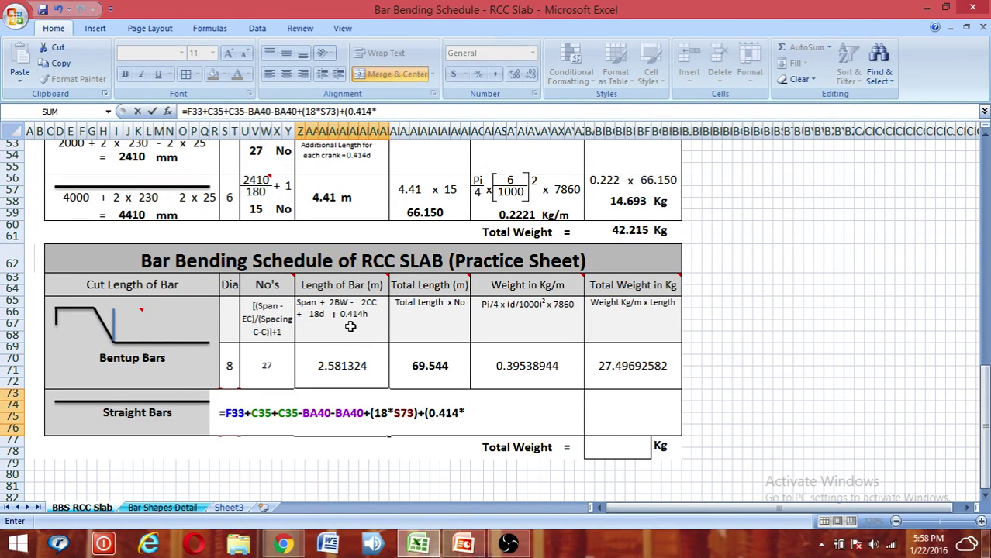
{"action": "scroll", "coordinate": [317, 382], "scroll_direction": "up", "scroll_amount": 1}
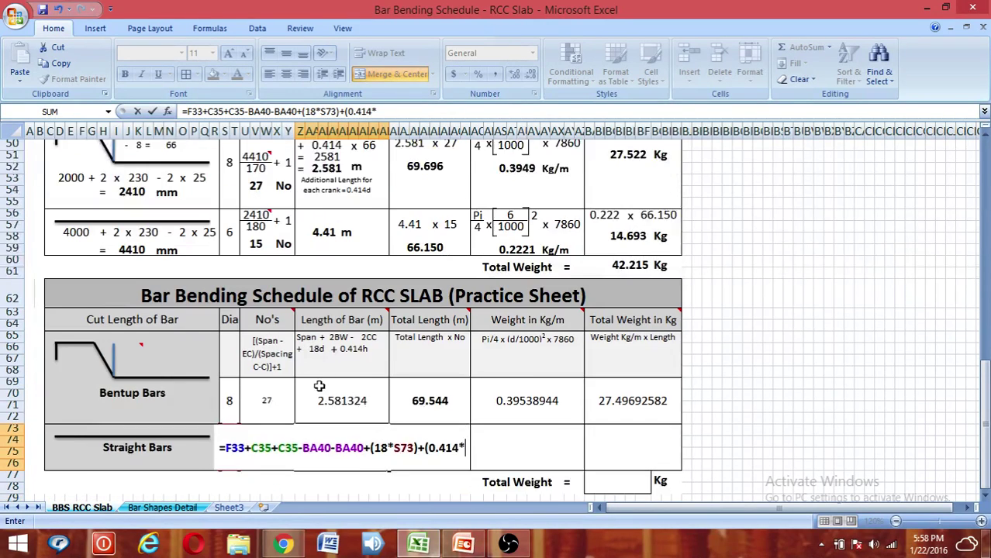
{"action": "scroll", "coordinate": [318, 385], "scroll_direction": "down", "scroll_amount": 2}
{"action": "key", "text": "BackSpace"}
{"action": "key", "text": "BackSpace"}
{"action": "key", "text": "BackSpace"}
{"action": "key", "text": "BackSpace"}
{"action": "key", "text": "BackSpace"}
{"action": "key", "text": "BackSpace"}
{"action": "key", "text": "BackSpace"}
{"action": "key", "text": "BackSpace"}
{"action": "key", "text": "BackSpace"}
{"action": "key", "text": "BackSpace"}
{"action": "key", "text": "BackSpace"}
{"action": "key", "text": "BackSpace"}
{"action": "key", "text": "BackSpace"}
{"action": "key", "text": "BackSpace"}
{"action": "key", "text": "BackSpace"}
{"action": "key", "text": "BackSpace"}
{"action": "key", "text": "BackSpace"}
{"action": "key", "text": "BackSpace"}
{"action": "key", "text": "BackSpace"}
{"action": "key", "text": "BackSpace"}
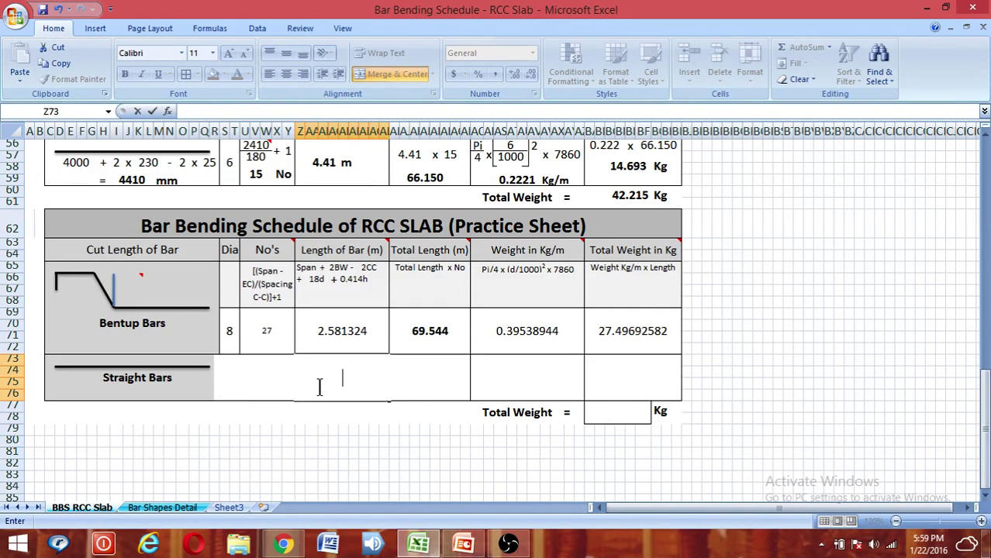
{"action": "key", "text": "Escape"}
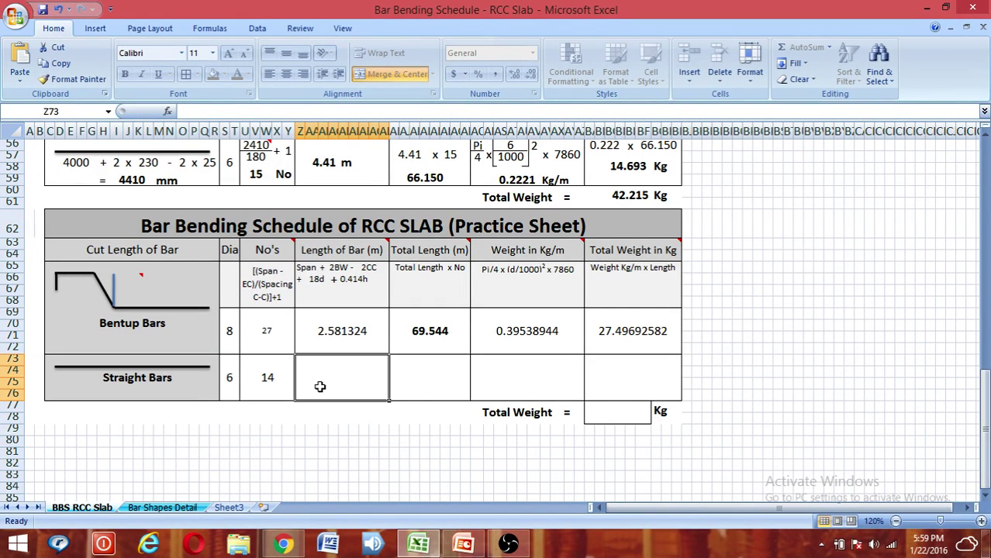
Enter the straight bars' length in Z73 as the 4000 mm span plus two bearing widths minus two end covers, =F33+C35+C35-BA40-BA40
{"action": "scroll", "coordinate": [336, 379], "scroll_direction": "up", "scroll_amount": 2}
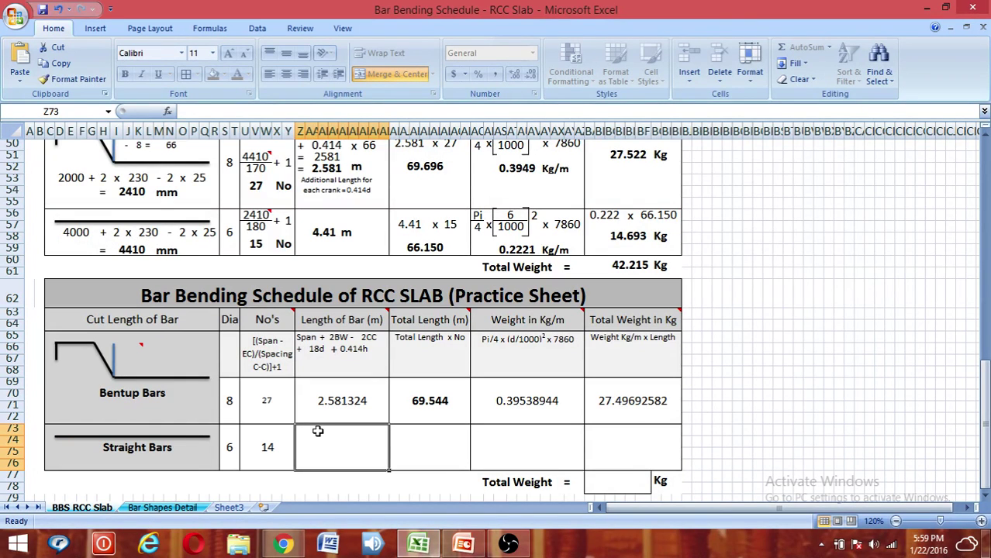
{"action": "type", "text": "="}
{"action": "scroll", "coordinate": [327, 433], "scroll_direction": "up", "scroll_amount": 11}
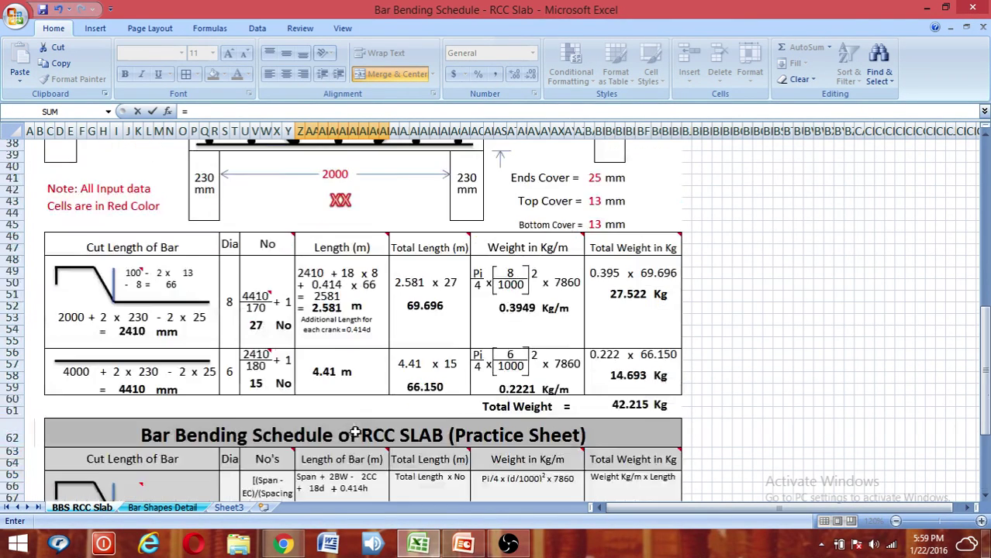
{"action": "left_click", "coordinate": [333, 348]}
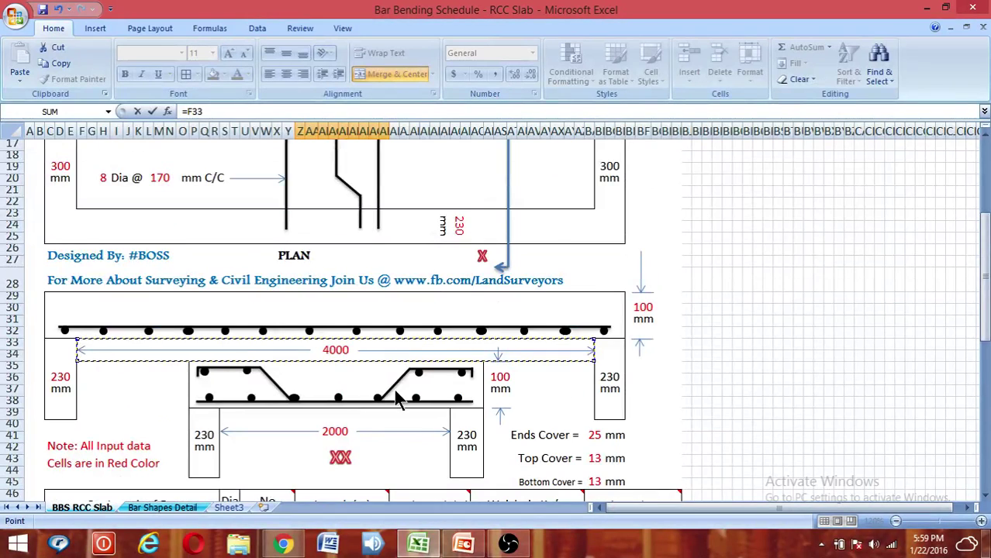
{"action": "scroll", "coordinate": [396, 391], "scroll_direction": "down", "scroll_amount": 4}
{"action": "type", "text": "+"}
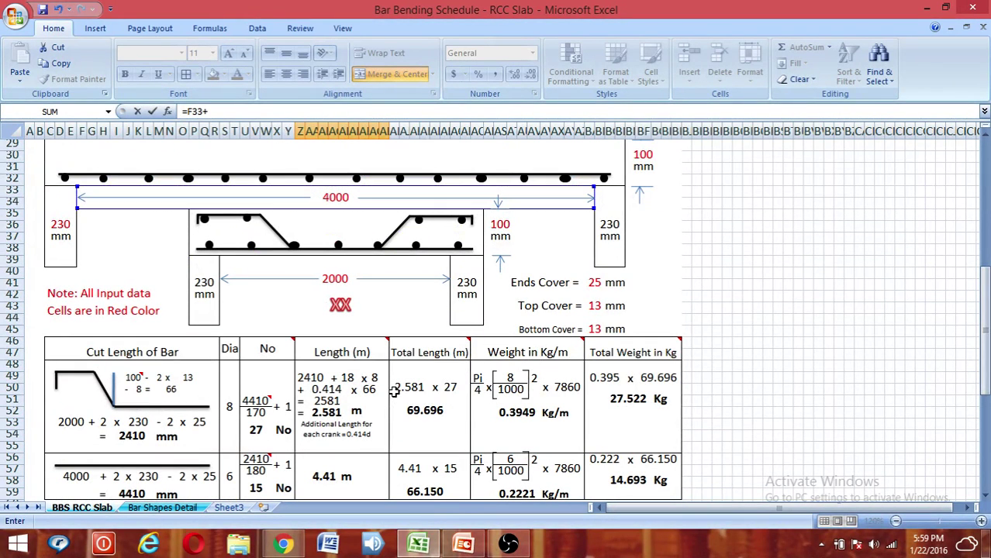
{"action": "left_click", "coordinate": [59, 225]}
{"action": "type", "text": "+"}
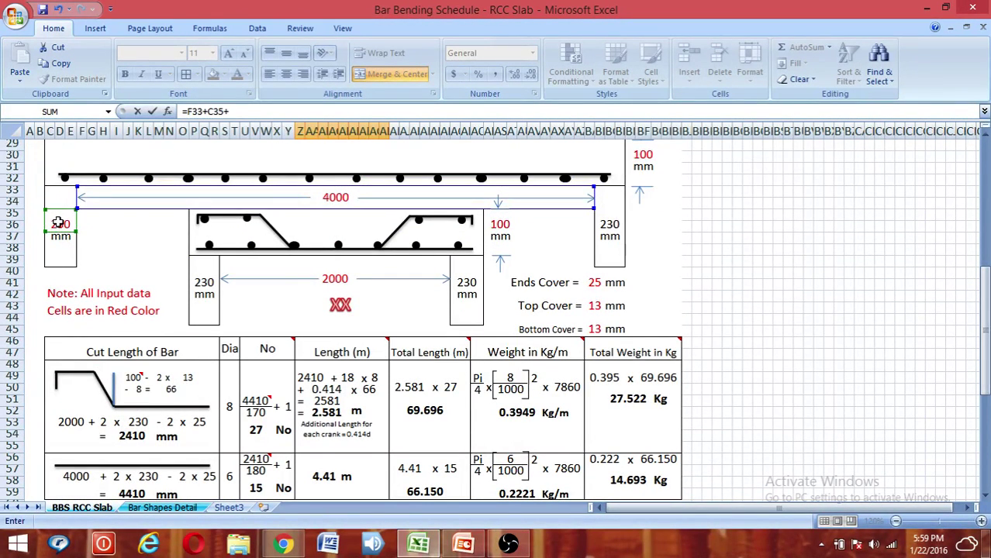
{"action": "left_click", "coordinate": [58, 223]}
{"action": "type", "text": "-"}
{"action": "left_click", "coordinate": [590, 282]}
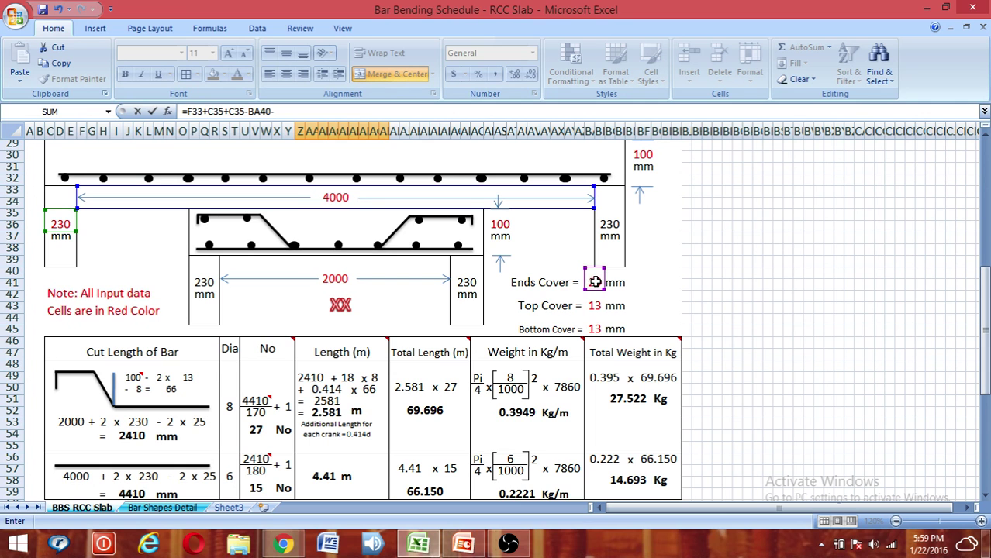
{"action": "left_click", "coordinate": [595, 282]}
{"action": "key", "text": "Return"}
Bracket the sum in the straight bars' length formula and multiply it by 1000, giving =(F33+C35+C35-BA40-BA40)*1000
{"action": "scroll", "coordinate": [543, 334], "scroll_direction": "down", "scroll_amount": 10}
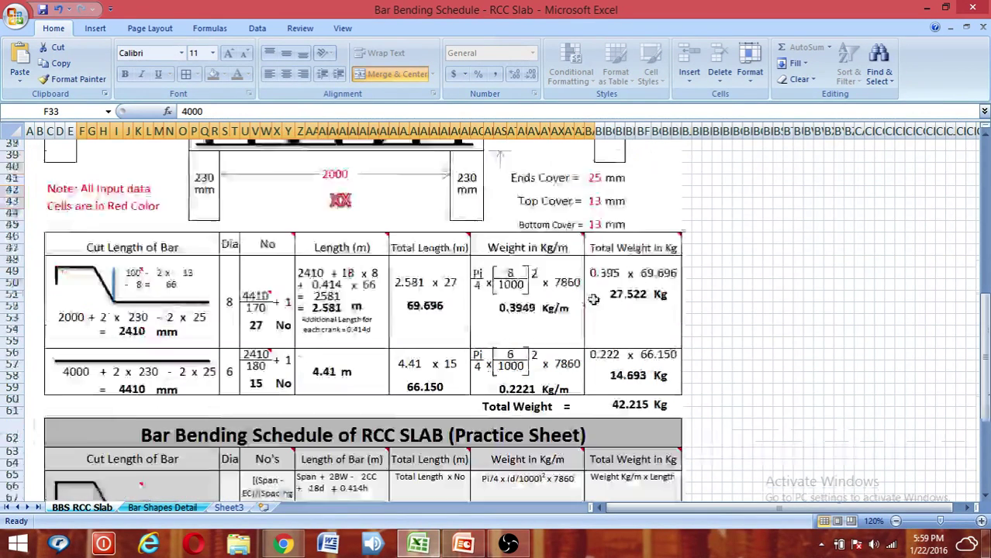
{"action": "left_click", "coordinate": [360, 342]}
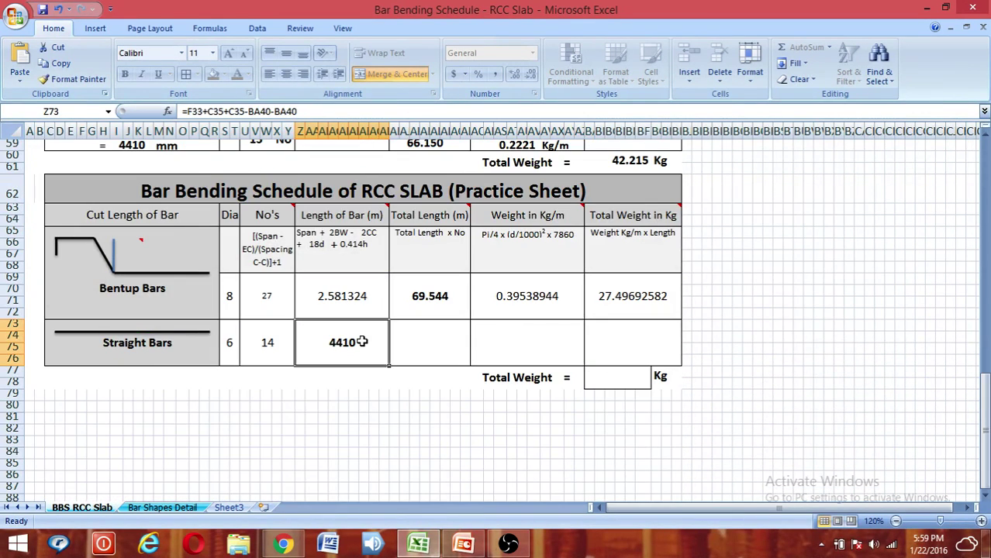
{"action": "left_click", "coordinate": [187, 112]}
{"action": "type", "text": "("}
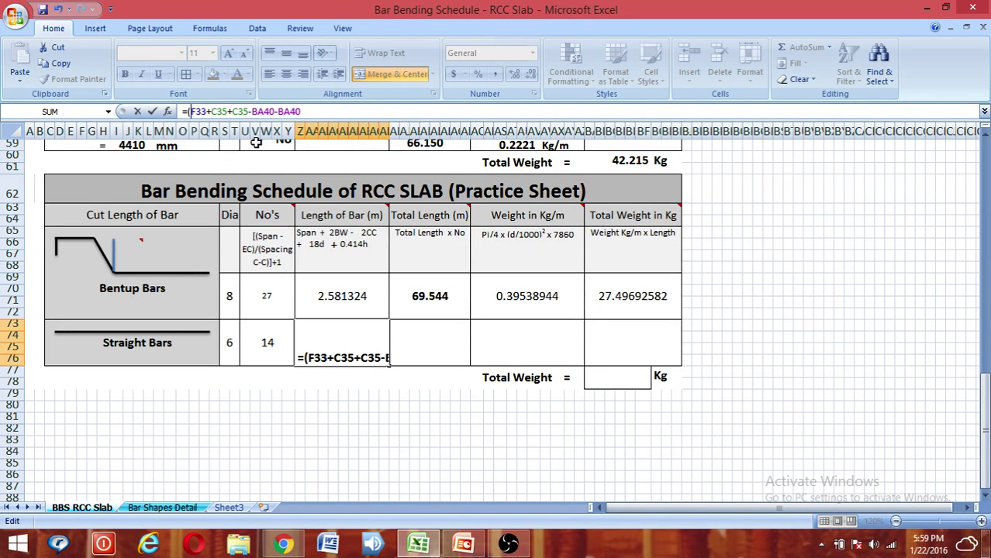
{"action": "key", "text": "Right"}
{"action": "key", "text": "Right"}
{"action": "key", "text": "Right"}
{"action": "key", "text": "Right"}
{"action": "key", "text": "Right"}
{"action": "key", "text": "Right"}
{"action": "key", "text": "Right"}
{"action": "key", "text": "Right"}
{"action": "key", "text": "Right"}
{"action": "key", "text": "Right"}
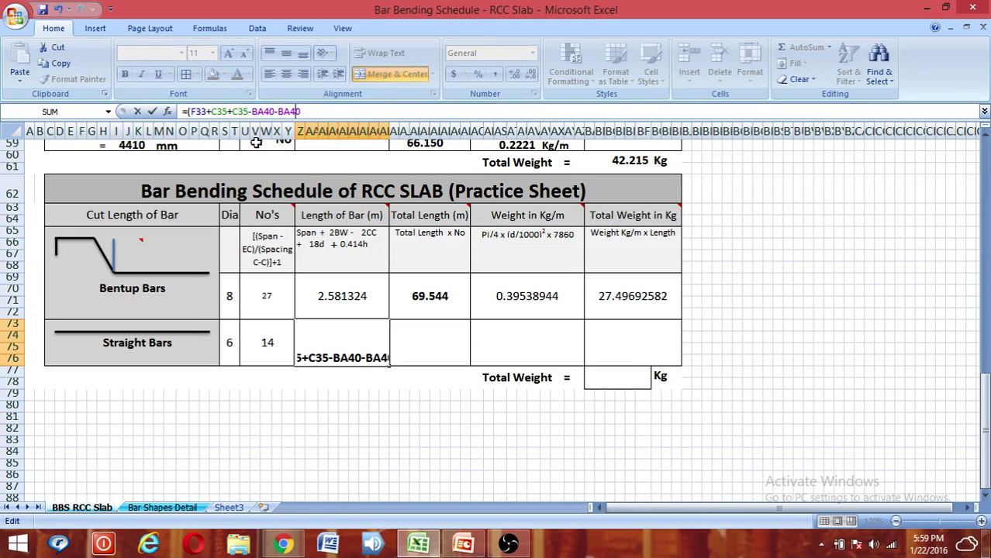
{"action": "type", "text": ")1000"}
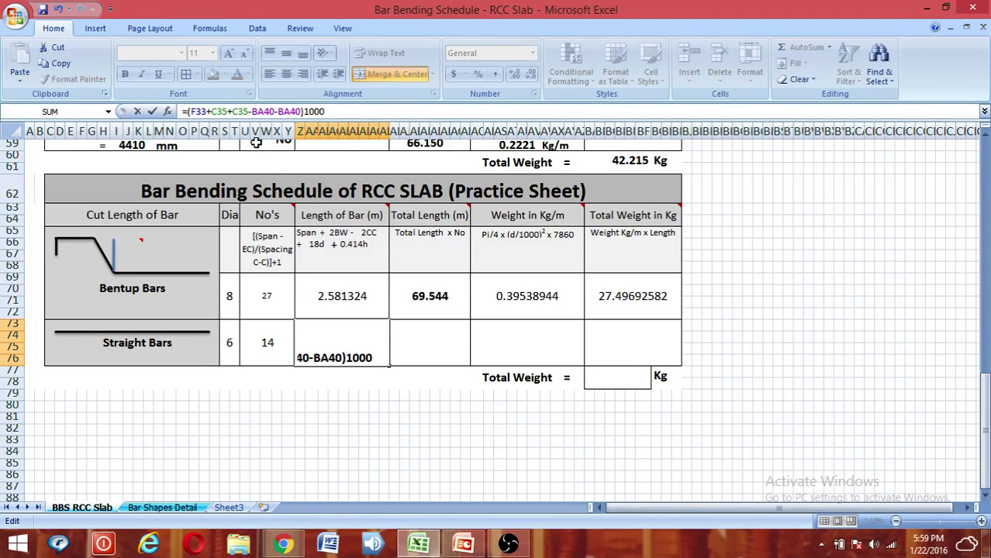
{"action": "key", "text": "Return"}
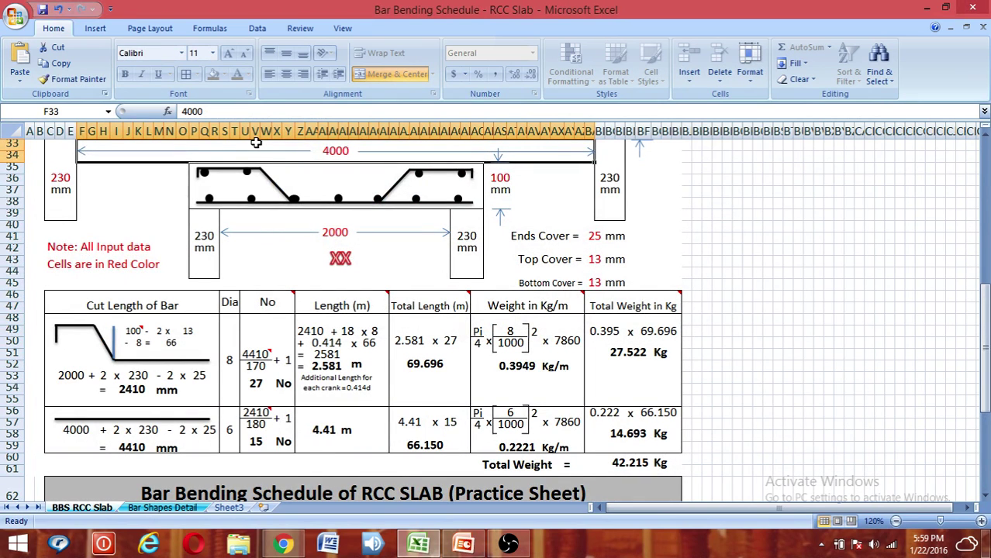
Replace the multiplication with a division in the straight bars' length formula, giving =(F33+C35+C35-BA40-BA40)/1000
{"action": "scroll", "coordinate": [341, 357], "scroll_direction": "down", "scroll_amount": 8}
{"action": "left_click", "coordinate": [339, 365]}
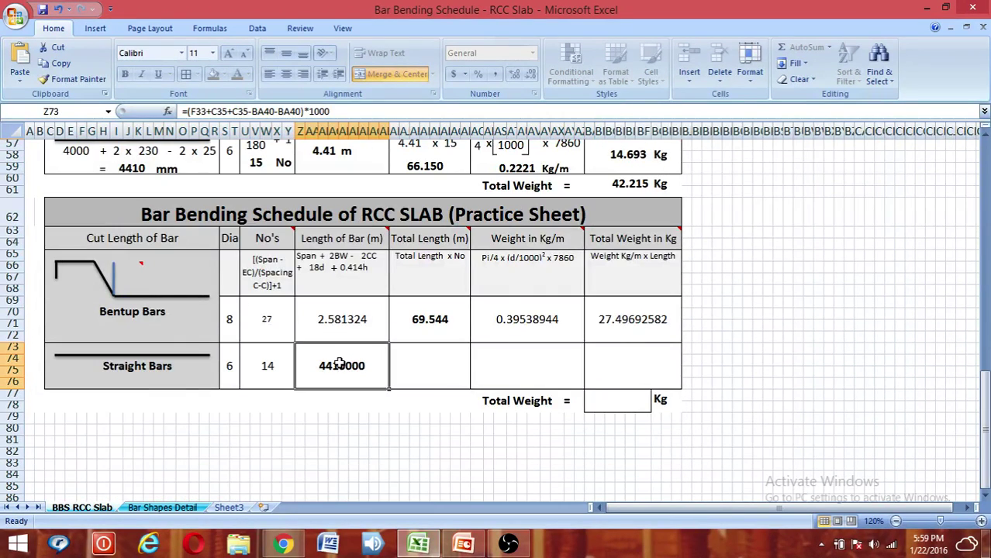
{"action": "left_click", "coordinate": [310, 111]}
{"action": "key", "text": "BackSpace"}
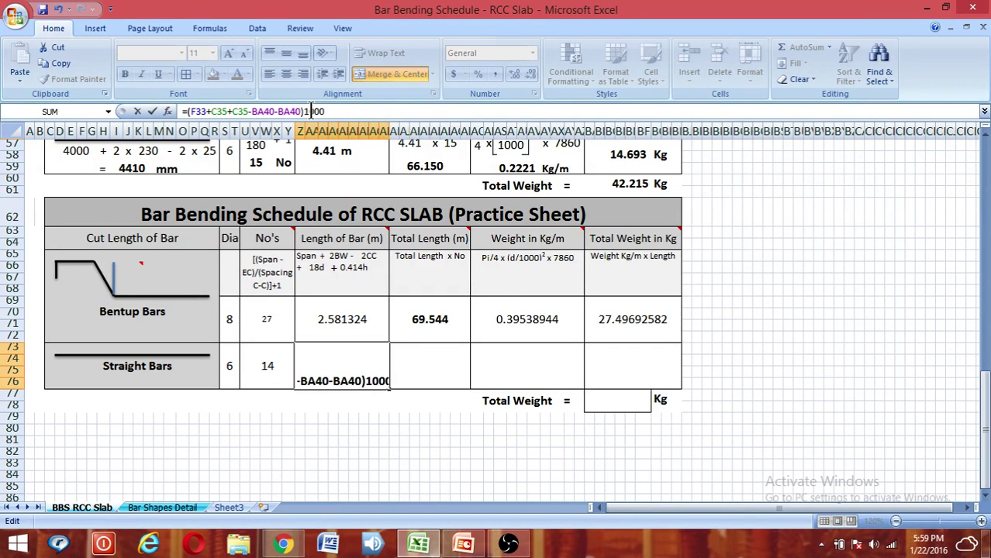
{"action": "type", "text": "/"}
{"action": "key", "text": "Return"}
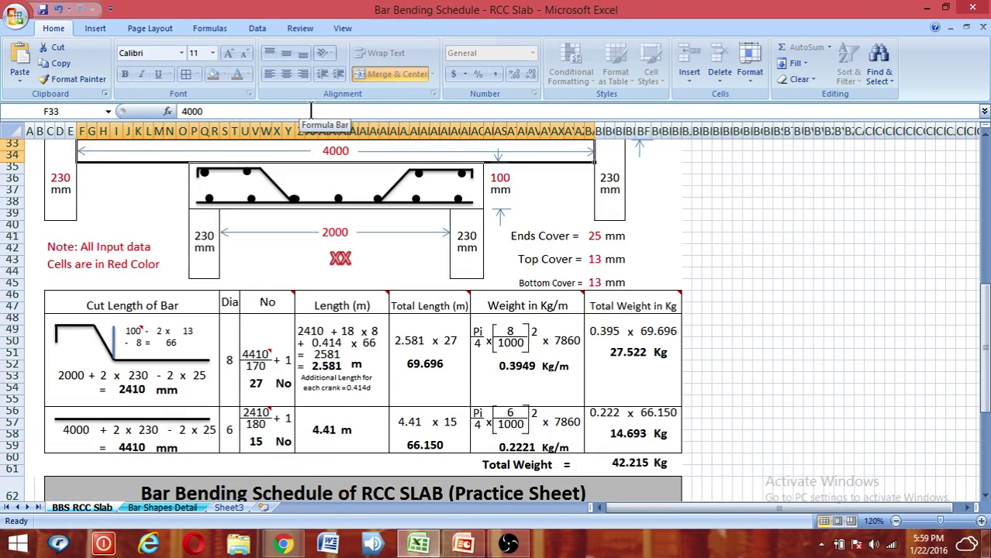
{"action": "scroll", "coordinate": [353, 318], "scroll_direction": "down", "scroll_amount": 8}
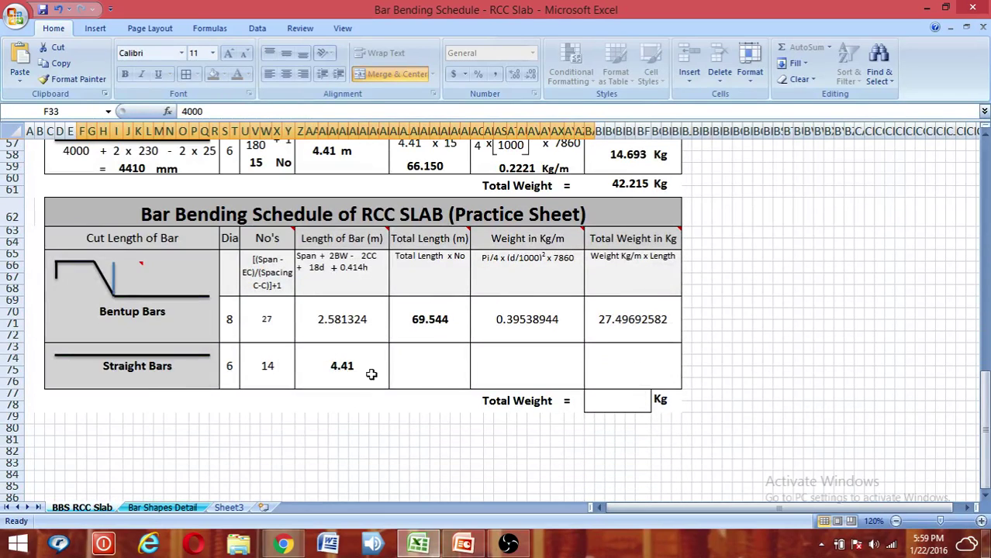
{"action": "left_click", "coordinate": [365, 378]}
Calculate the straight bars' total length in AI73 by multiplying their bar length by their count, =Z73*U73
{"action": "scroll", "coordinate": [365, 378], "scroll_direction": "up", "scroll_amount": 1}
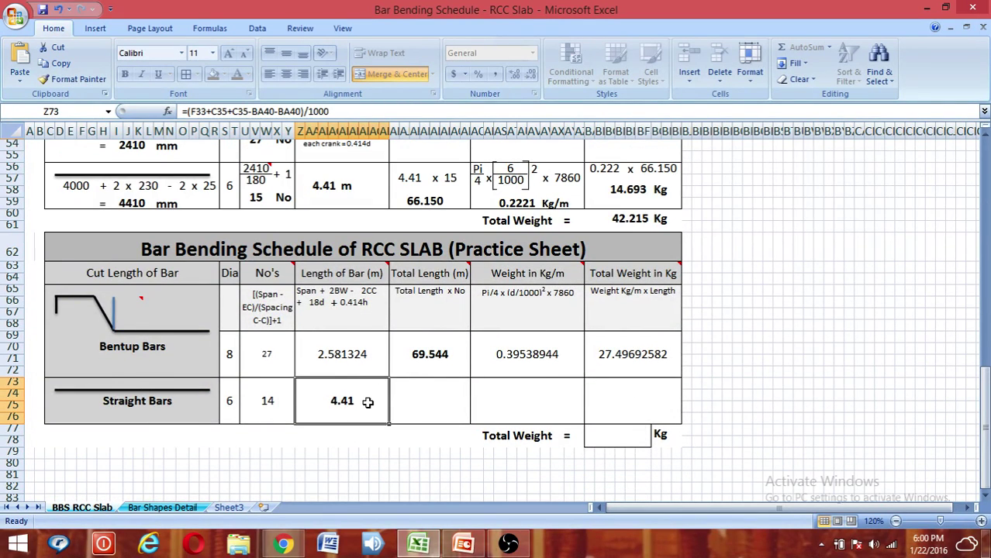
{"action": "left_click", "coordinate": [417, 393]}
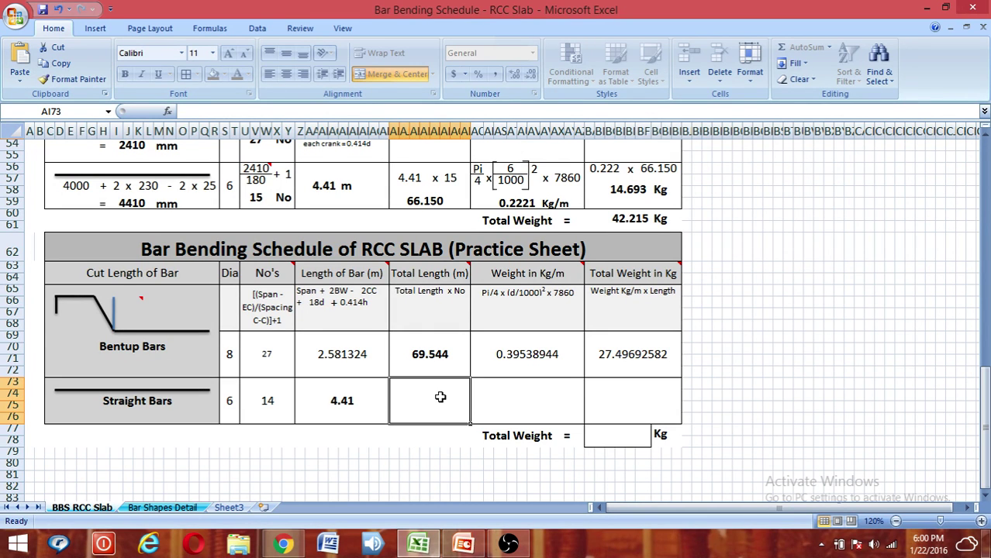
{"action": "type", "text": "="}
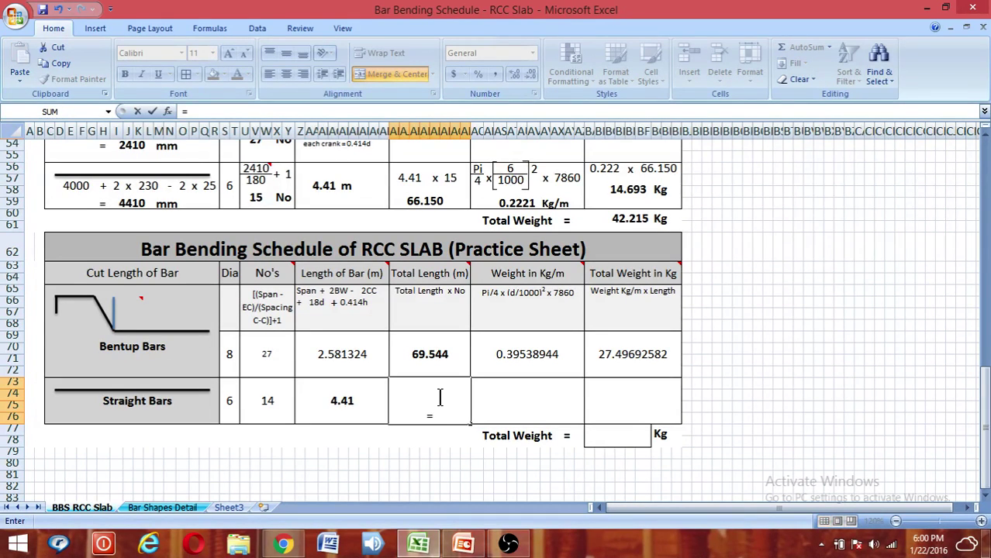
{"action": "left_click", "coordinate": [342, 401]}
{"action": "type", "text": "*"}
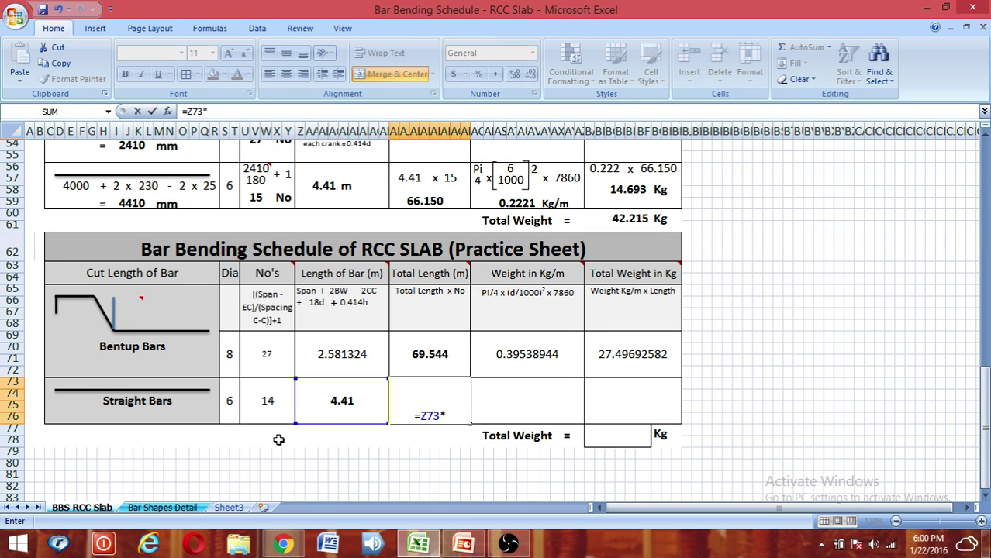
{"action": "left_click", "coordinate": [268, 397]}
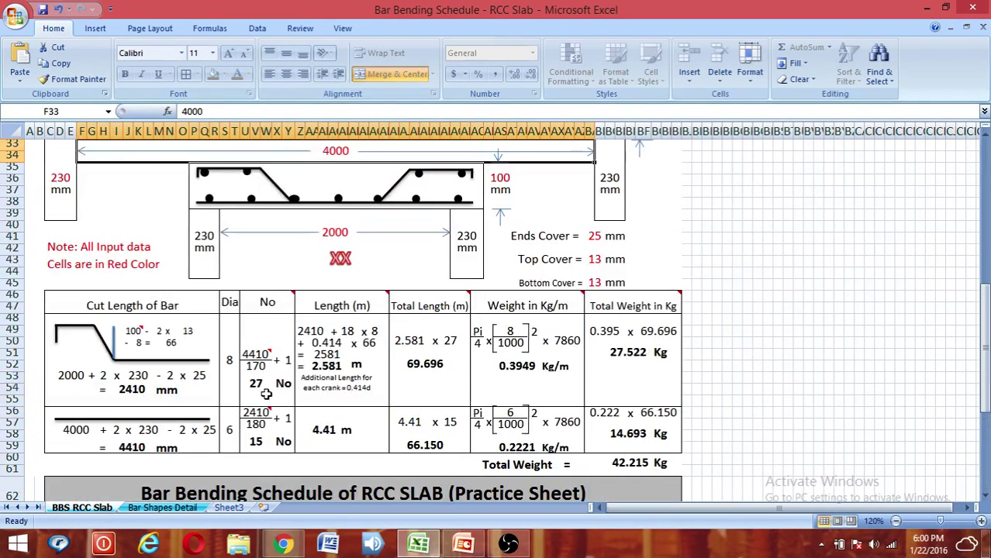
Go through the practice sheet's straight bars total length, weight per metre and total weight cells and the overall Total Weight cell
{"action": "scroll", "coordinate": [266, 394], "scroll_direction": "down", "scroll_amount": 8}
{"action": "left_click", "coordinate": [459, 370]}
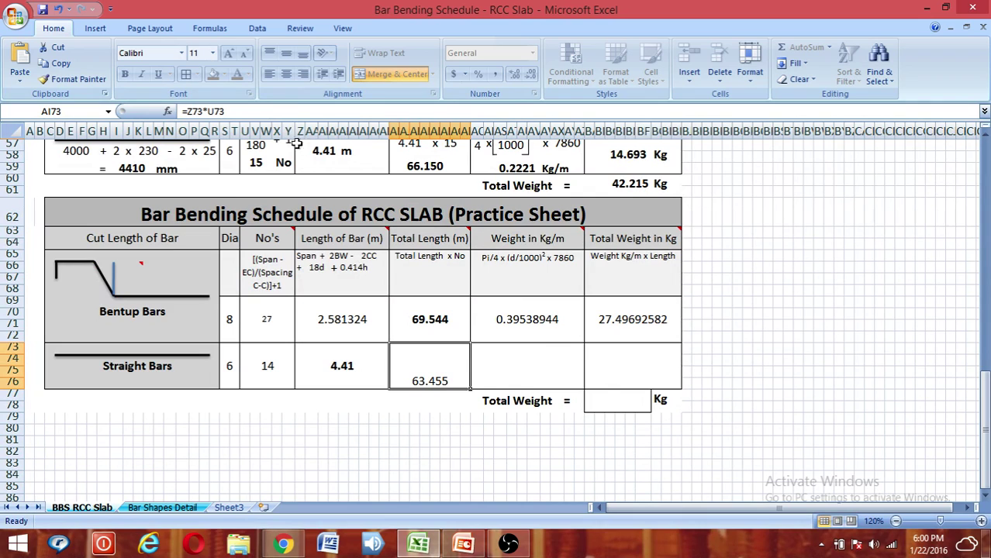
{"action": "left_click", "coordinate": [511, 361]}
{"action": "left_click", "coordinate": [630, 361]}
{"action": "left_click", "coordinate": [520, 362]}
{"action": "left_click", "coordinate": [612, 362]}
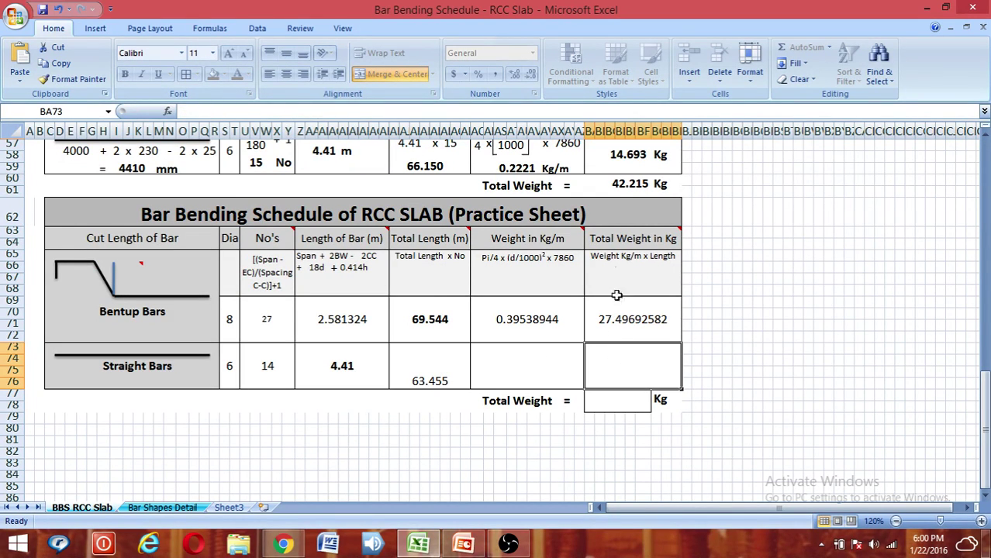
{"action": "left_click", "coordinate": [610, 402]}
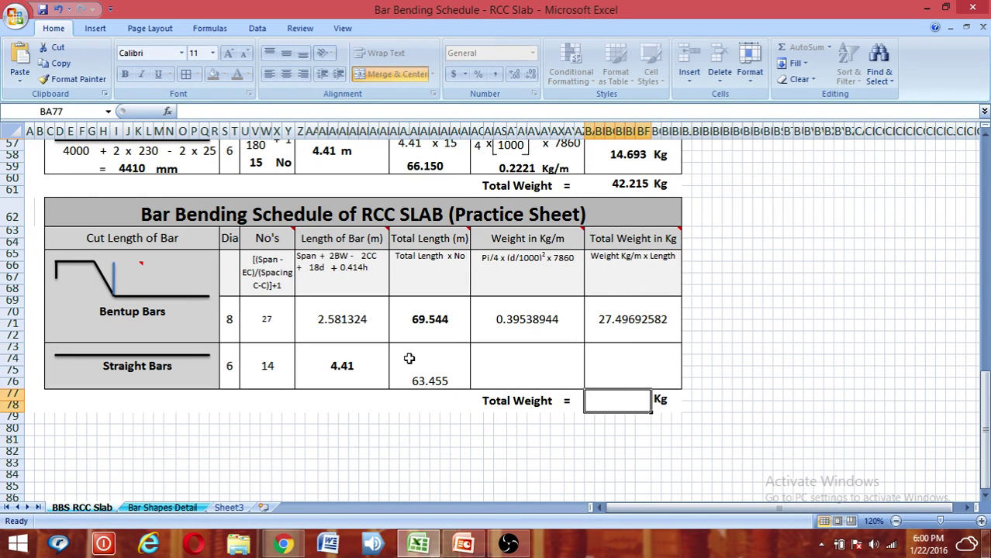
Review the worked bar bending schedule above the practice sheet together with the slab plan and section drawings
{"action": "scroll", "coordinate": [273, 364], "scroll_direction": "up", "scroll_amount": 1}
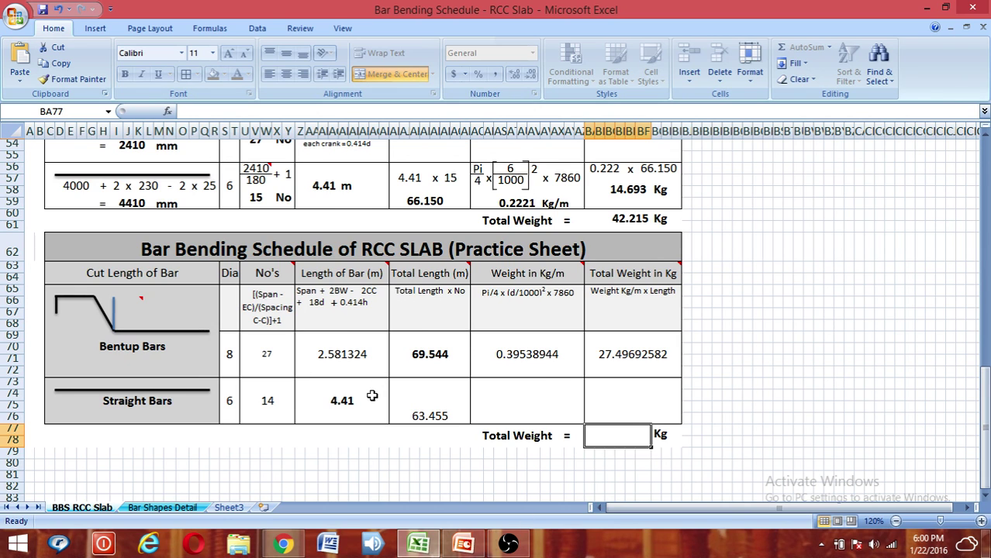
{"action": "scroll", "coordinate": [372, 396], "scroll_direction": "up", "scroll_amount": 3}
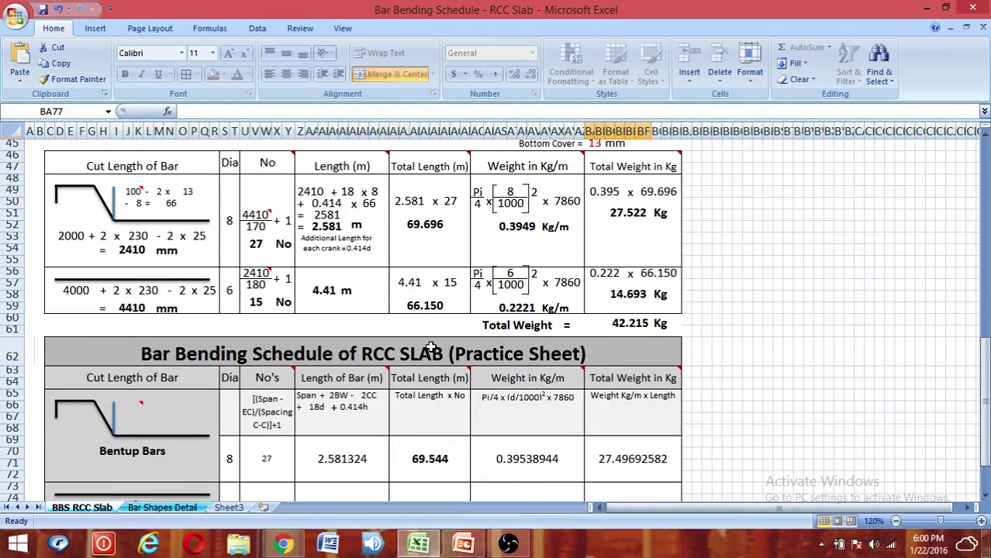
{"action": "scroll", "coordinate": [515, 288], "scroll_direction": "up", "scroll_amount": 1}
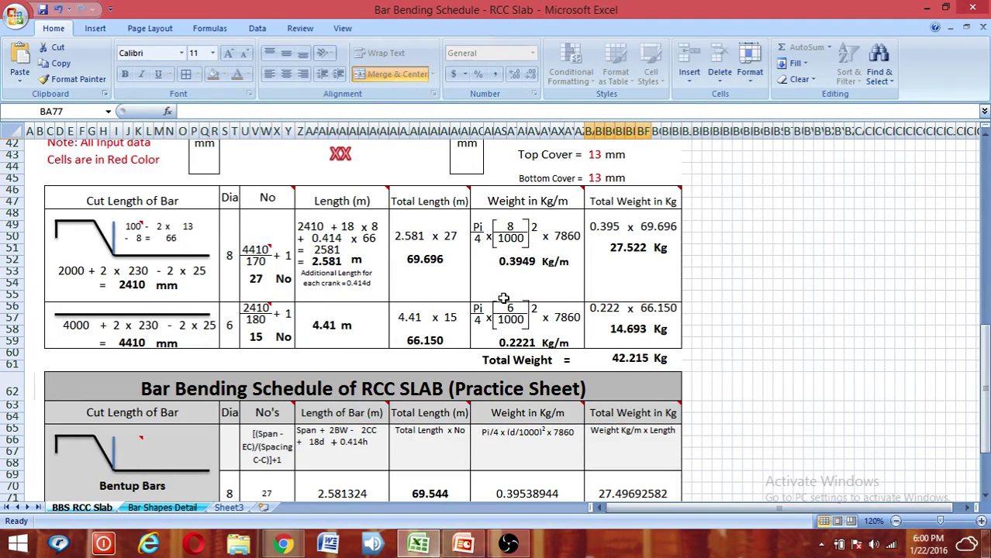
{"action": "scroll", "coordinate": [447, 309], "scroll_direction": "up", "scroll_amount": 3}
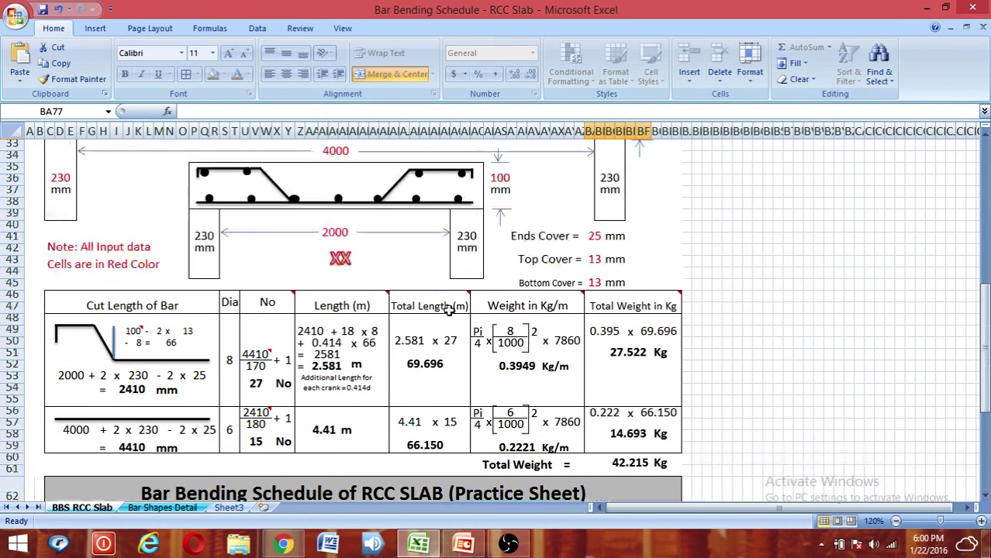
{"action": "scroll", "coordinate": [454, 372], "scroll_direction": "down", "scroll_amount": 3}
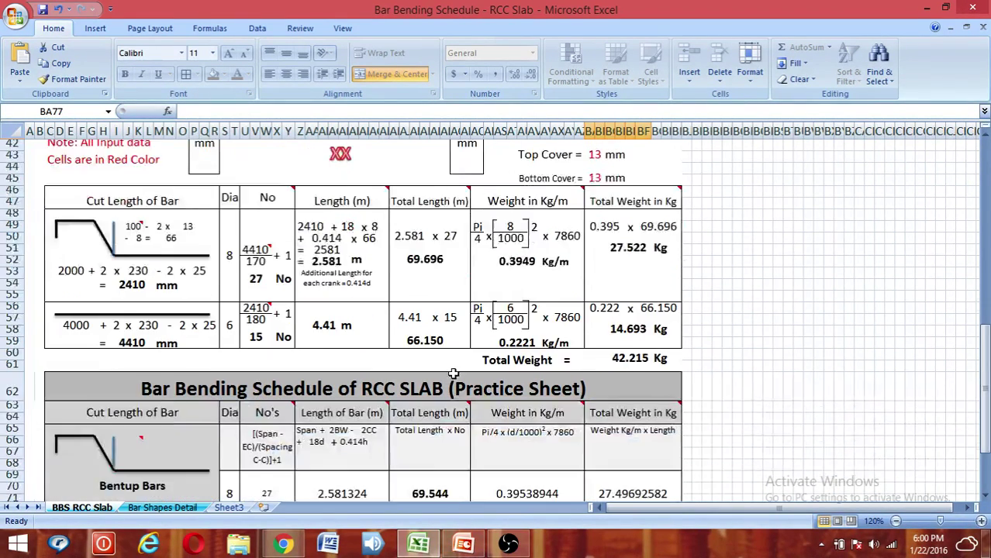
{"action": "scroll", "coordinate": [452, 384], "scroll_direction": "up", "scroll_amount": 8}
{"action": "scroll", "coordinate": [452, 384], "scroll_direction": "up", "scroll_amount": 6}
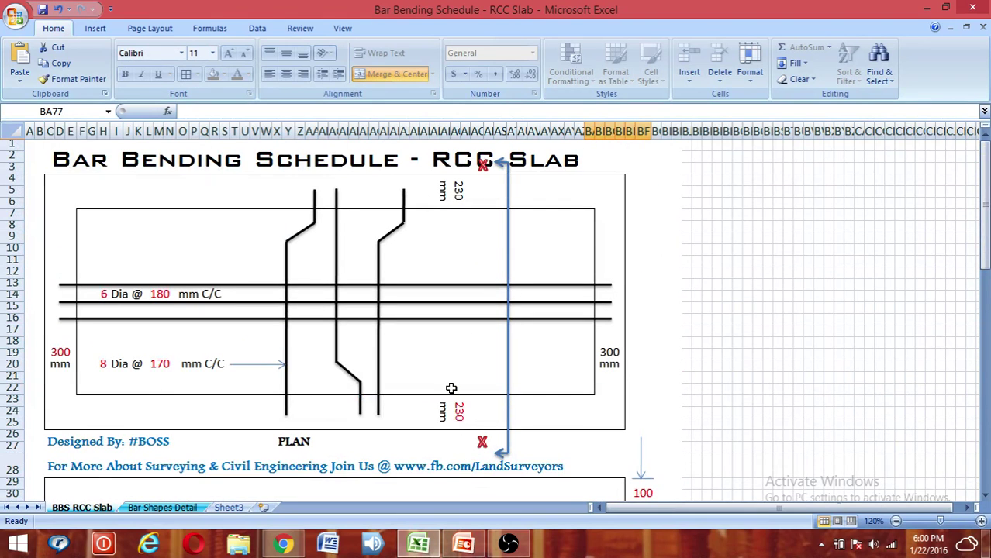
{"action": "scroll", "coordinate": [451, 389], "scroll_direction": "down", "scroll_amount": 10}
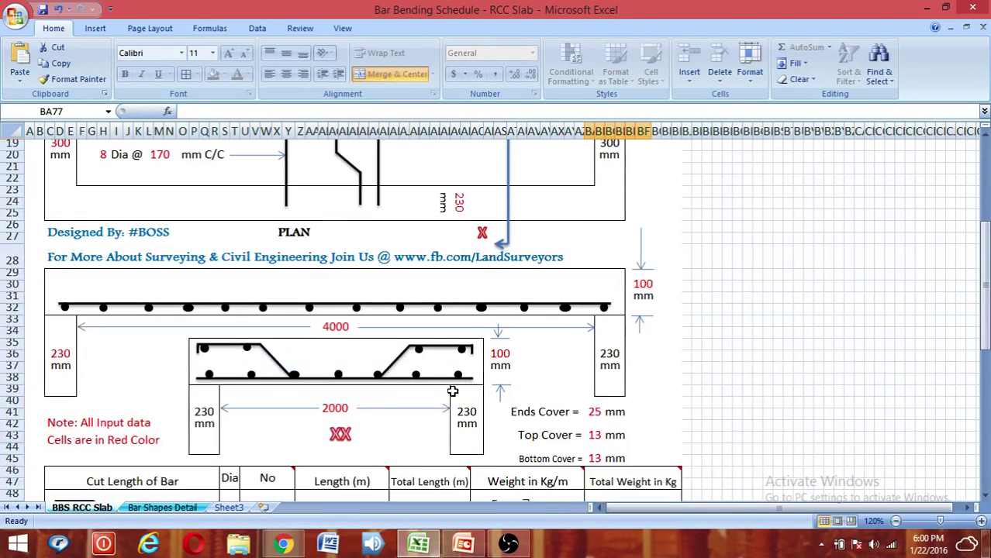
{"action": "scroll", "coordinate": [452, 392], "scroll_direction": "down", "scroll_amount": 5}
{"action": "scroll", "coordinate": [453, 391], "scroll_direction": "up", "scroll_amount": 3}
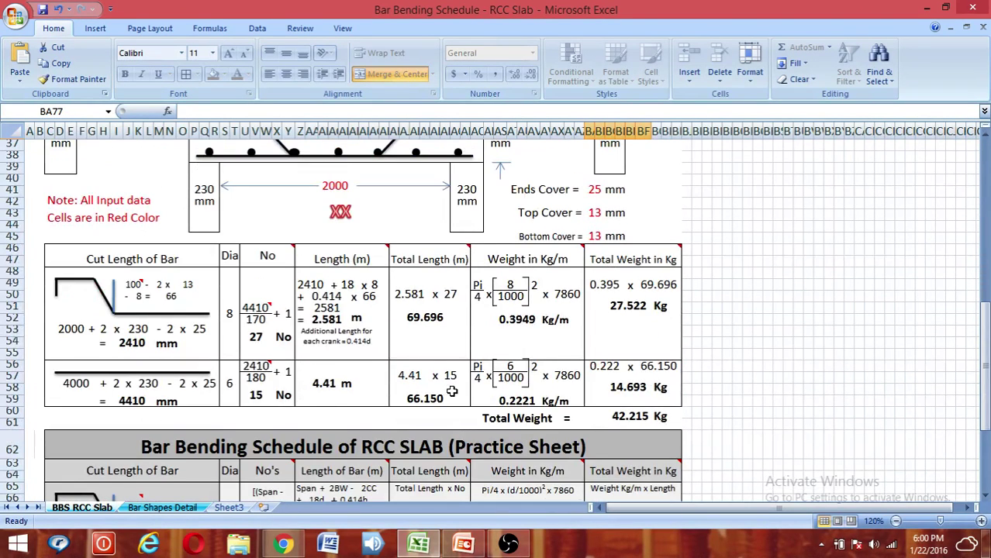
Switch to the BBS SLAB presentation in PowerPoint and start the slide show from slide 7
{"action": "left_click", "coordinate": [463, 543]}
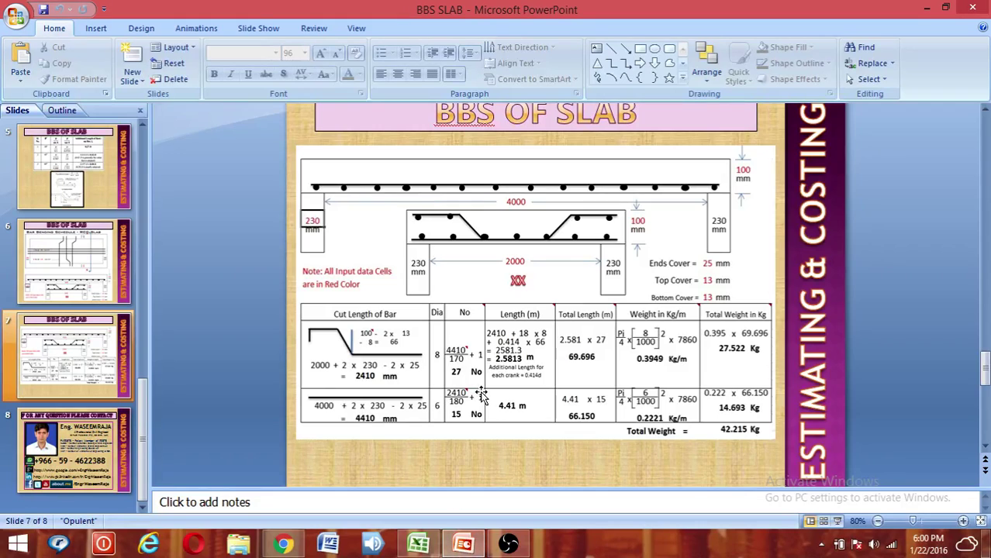
{"action": "left_click", "coordinate": [837, 521]}
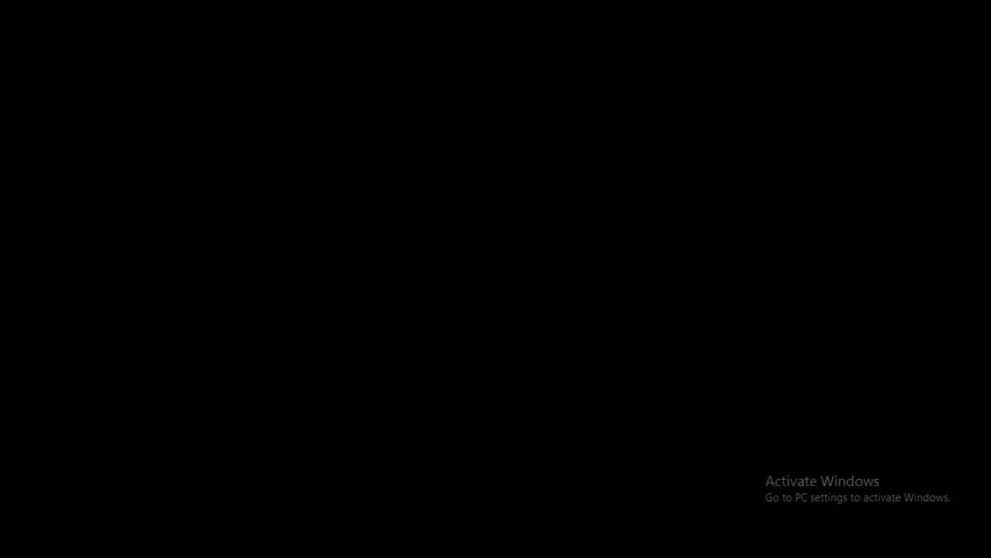